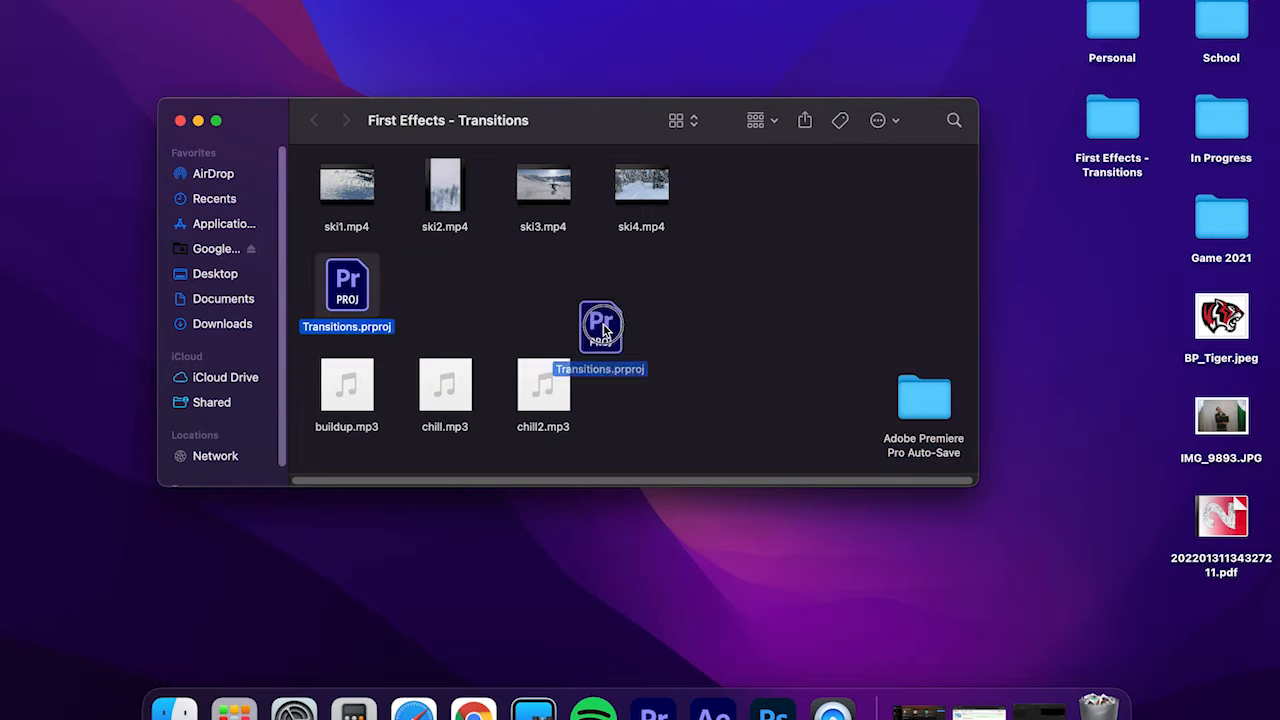
- Move Transitions.prproj beside the Adobe Premiere Pro Auto-Save folder and select the remaining video and audio files
click(788, 363)
drag(788, 363, 971, 463)
click(712, 343)
drag(312, 196, 737, 463)
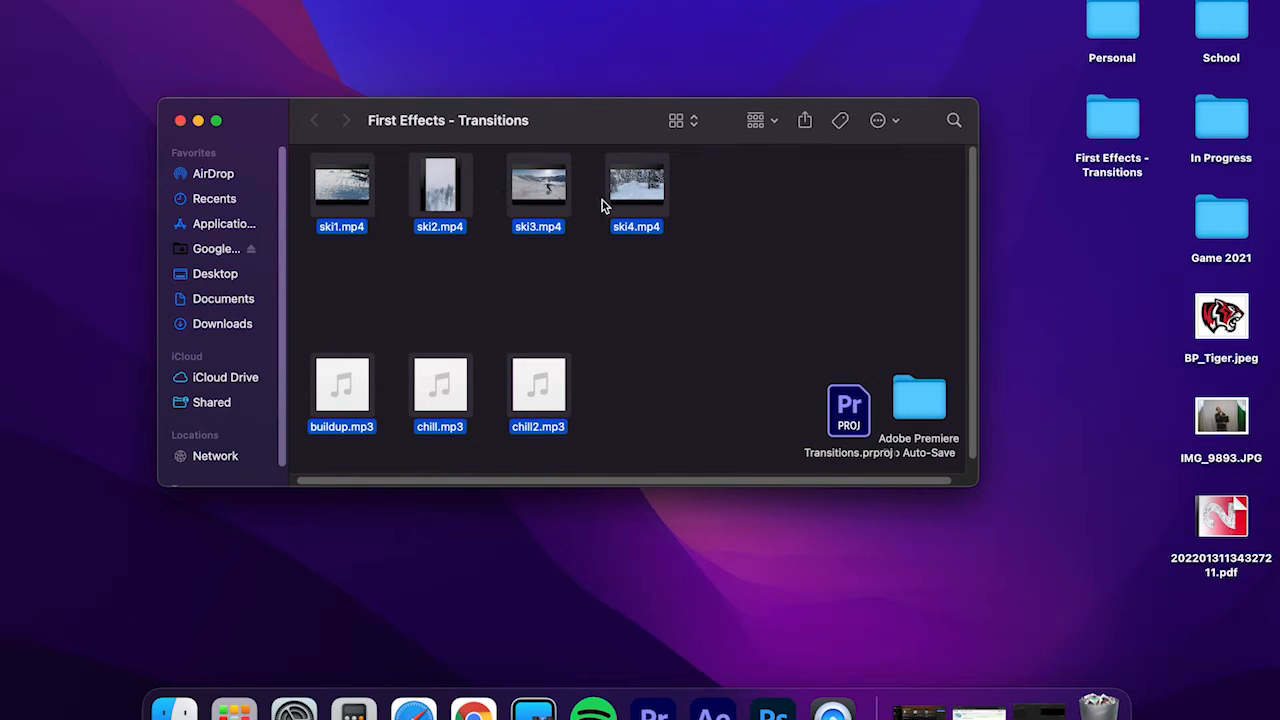
click(630, 291)
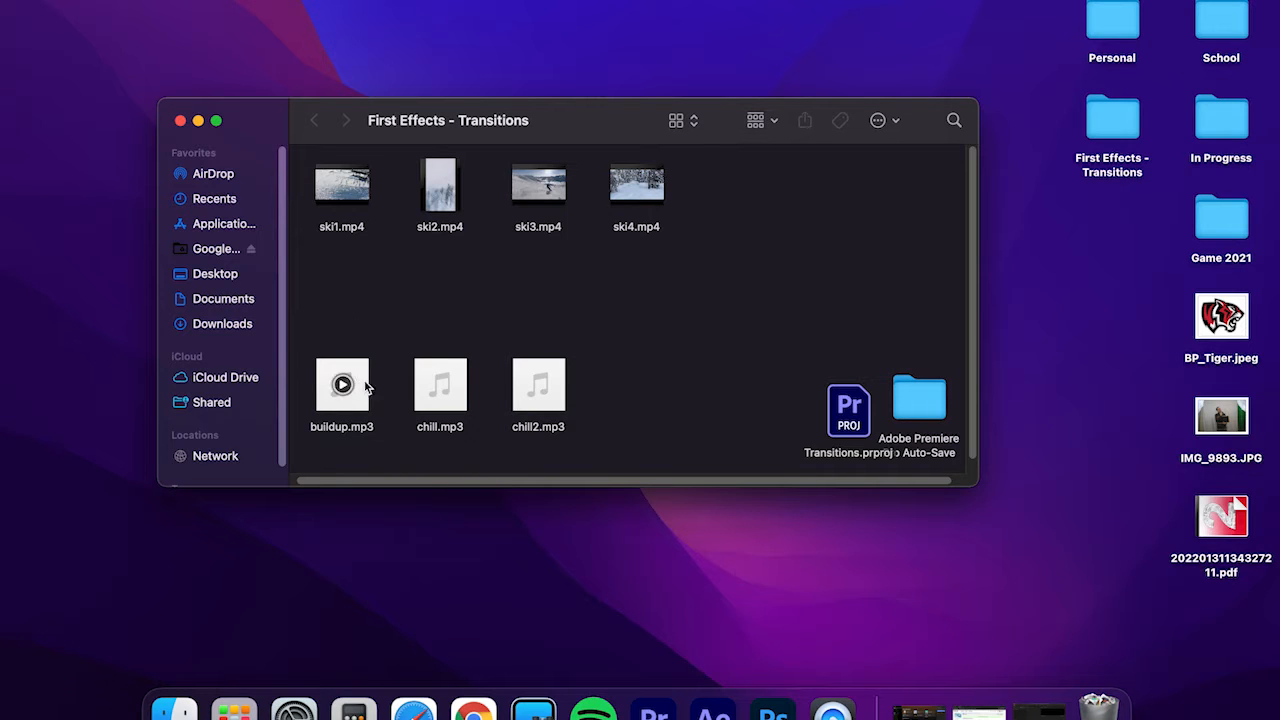
click(943, 706)
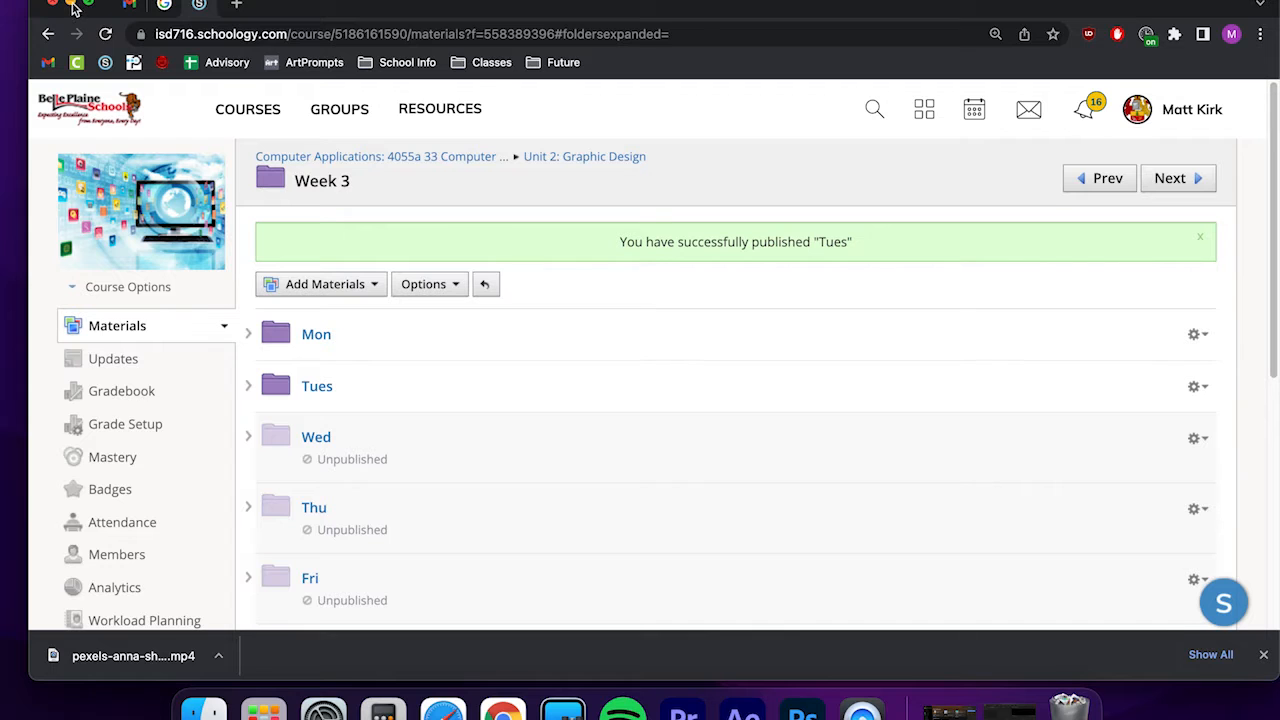
click(71, 5)
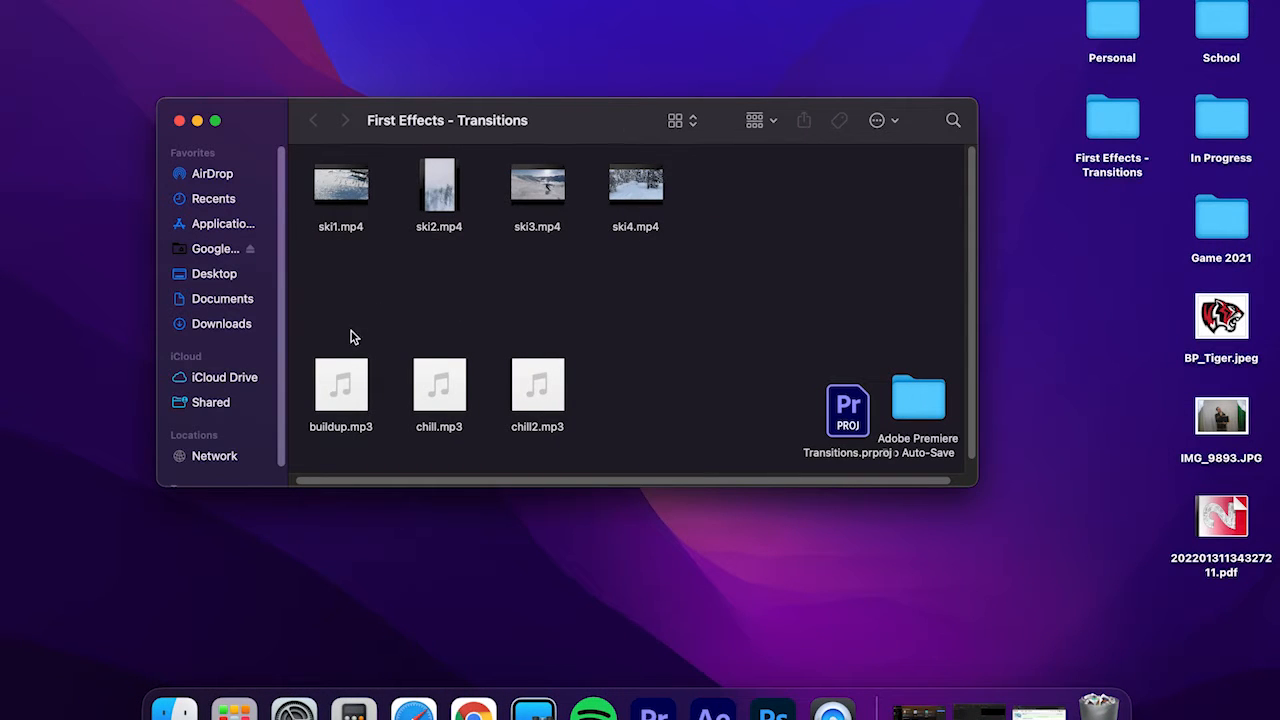
mouse_move(348, 381)
drag(800, 357, 914, 399)
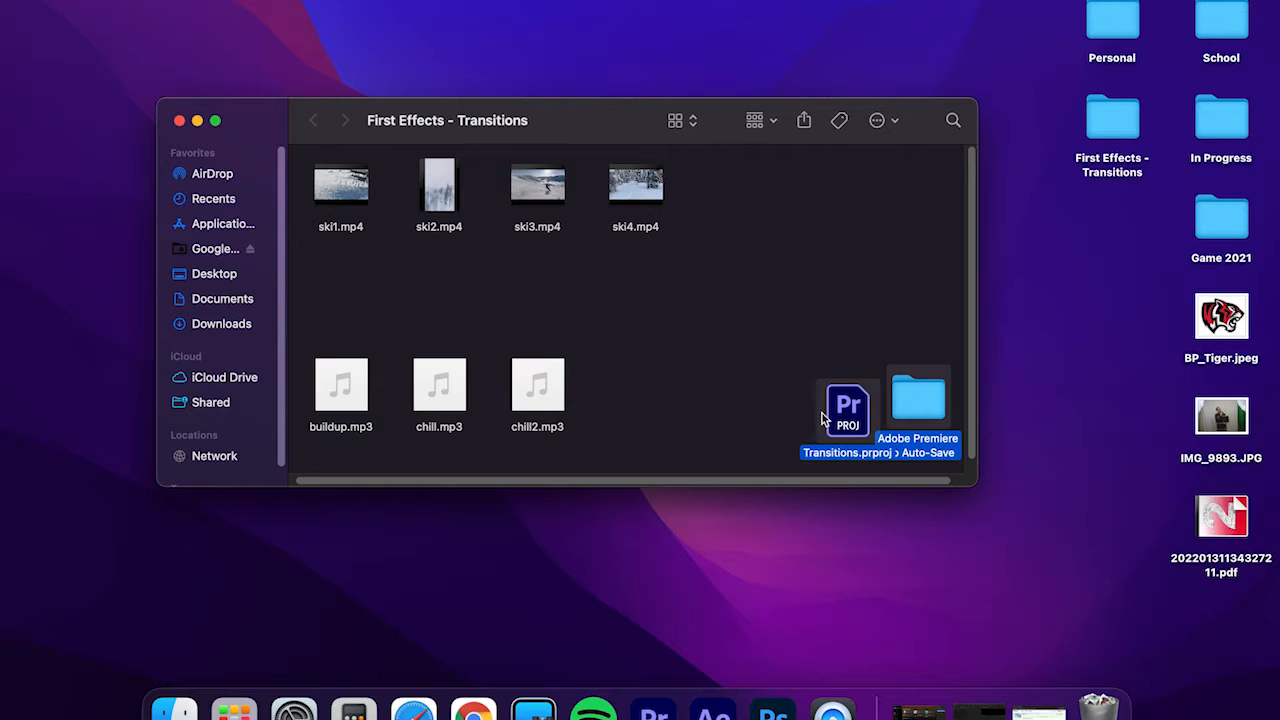
click(809, 349)
- Move Transitions.prproj and the Auto-Save folder into the row between the ski videos and the mp3 files
drag(842, 410, 351, 283)
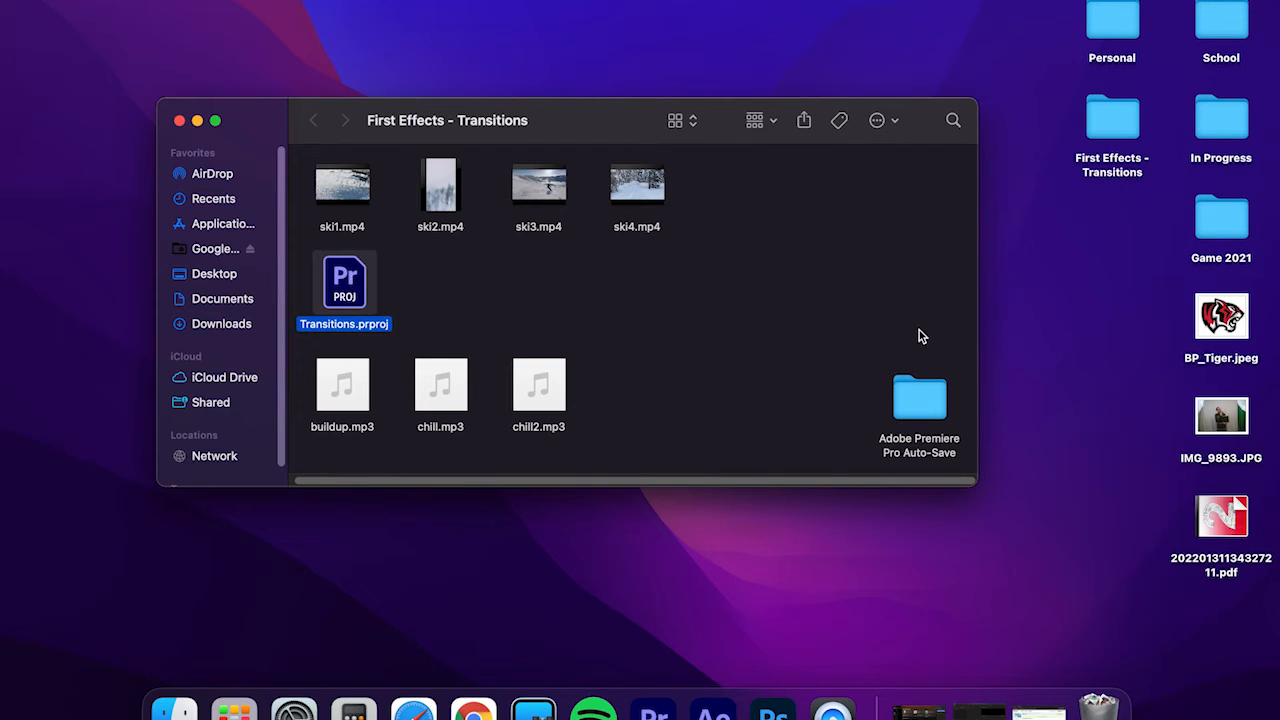
drag(919, 397, 440, 277)
click(674, 309)
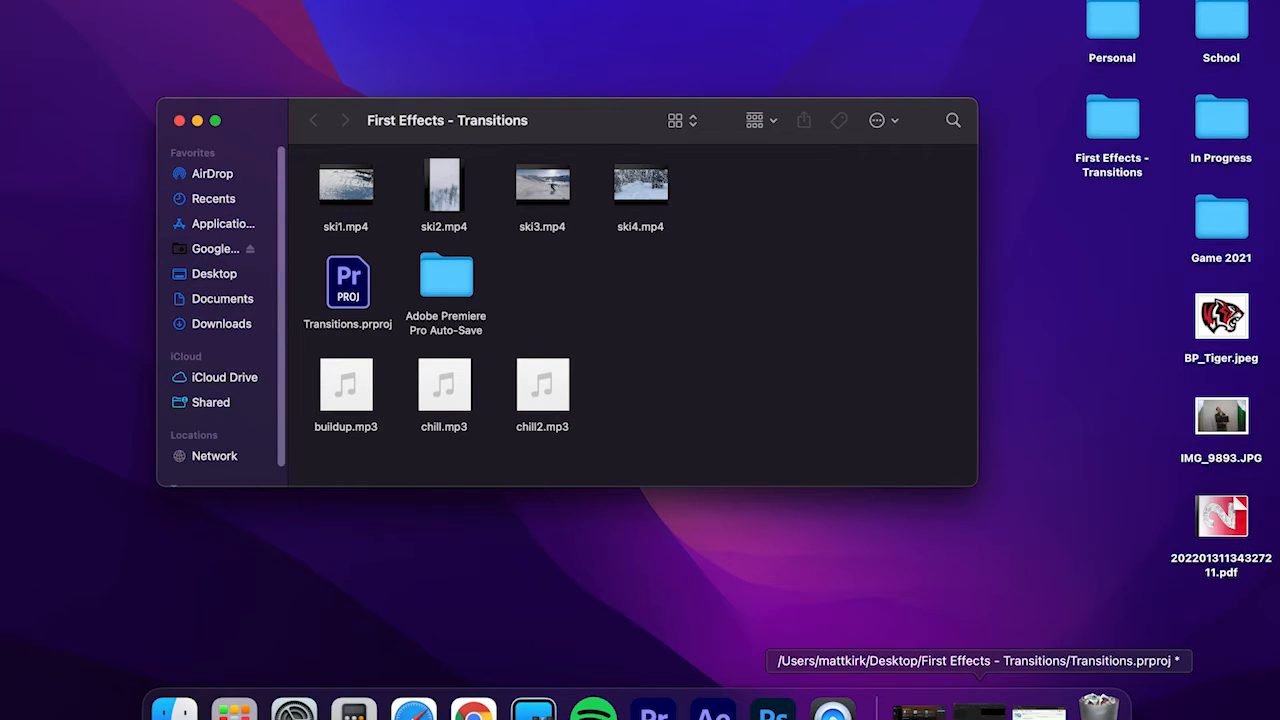
- Switch to the Transitions project in Premiere Pro and place its window beside the First Effects - Transitions folder window
click(980, 708)
click(741, 82)
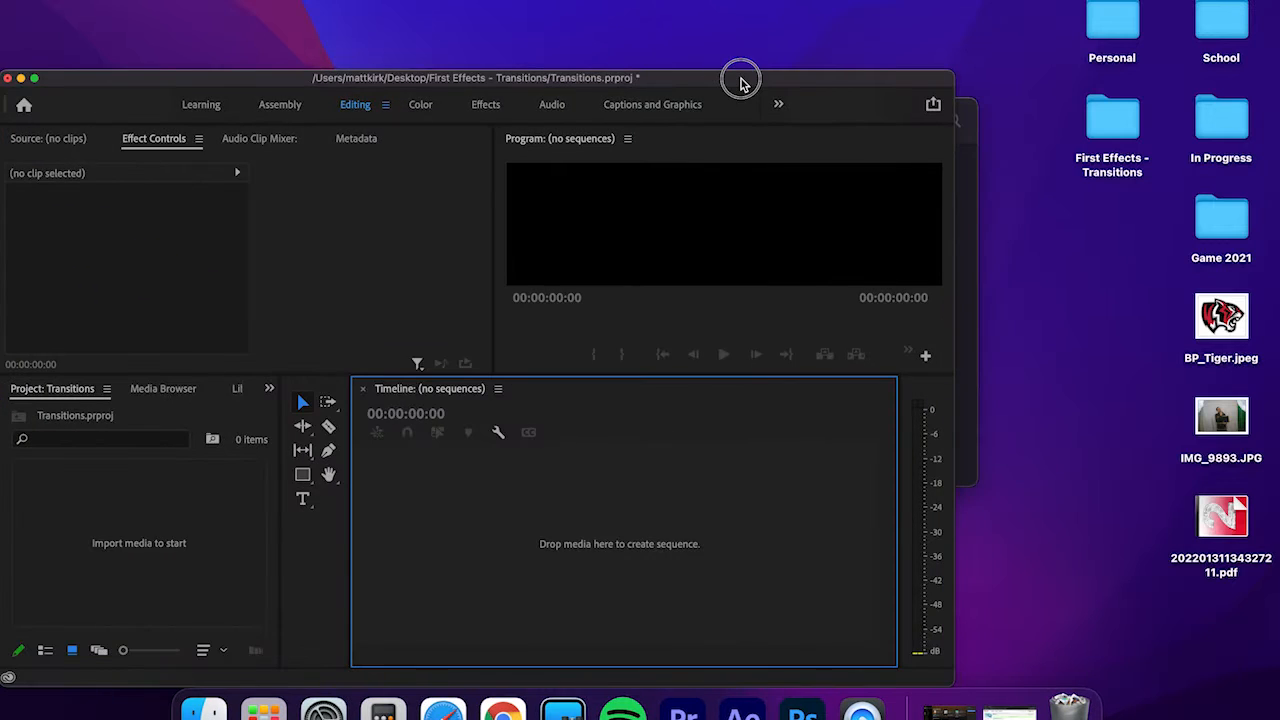
drag(741, 82, 1144, 6)
drag(280, 122, 160, 110)
click(773, 7)
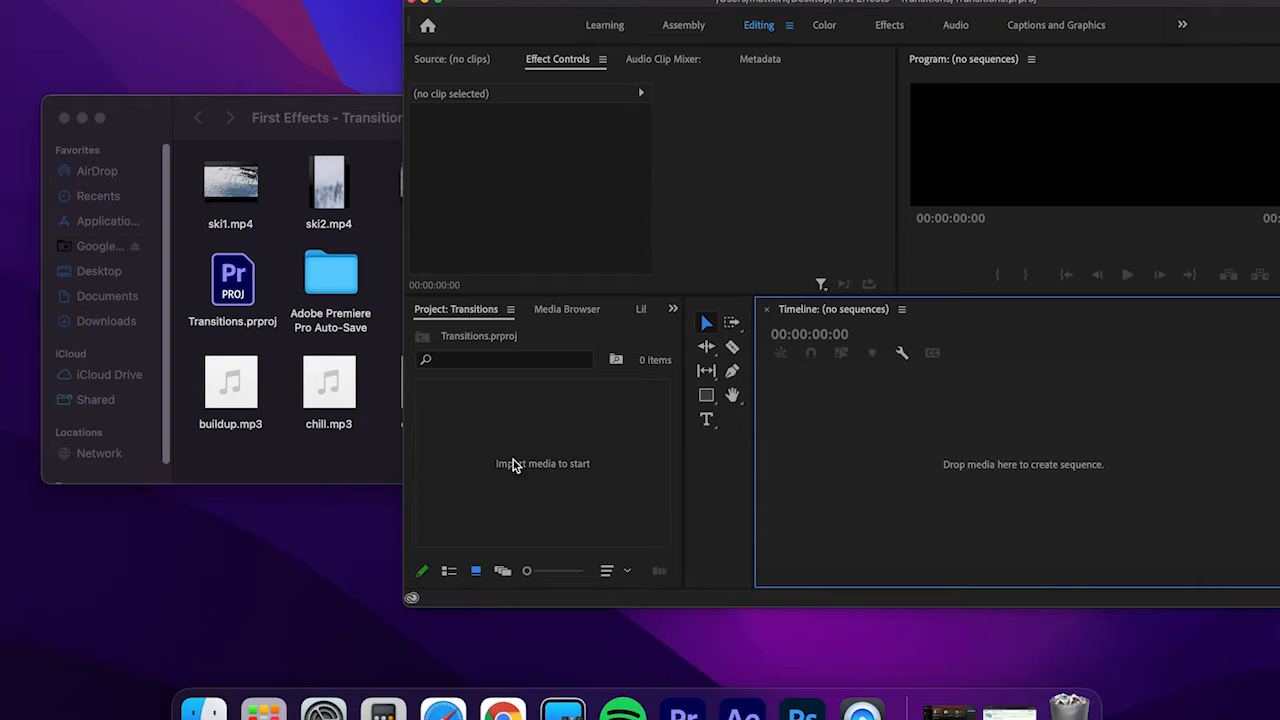
- Check in the window list whether the project panel for Transitions.prproj is enabled
click(562, 1)
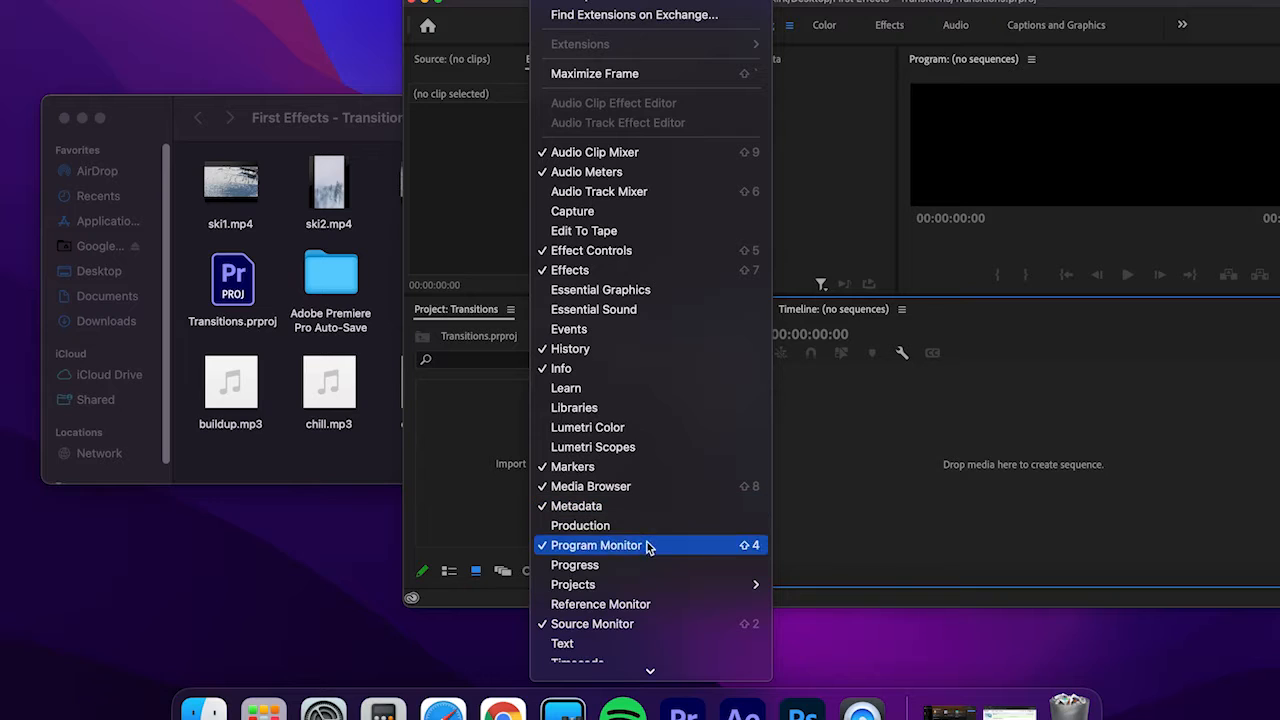
mouse_move(640, 584)
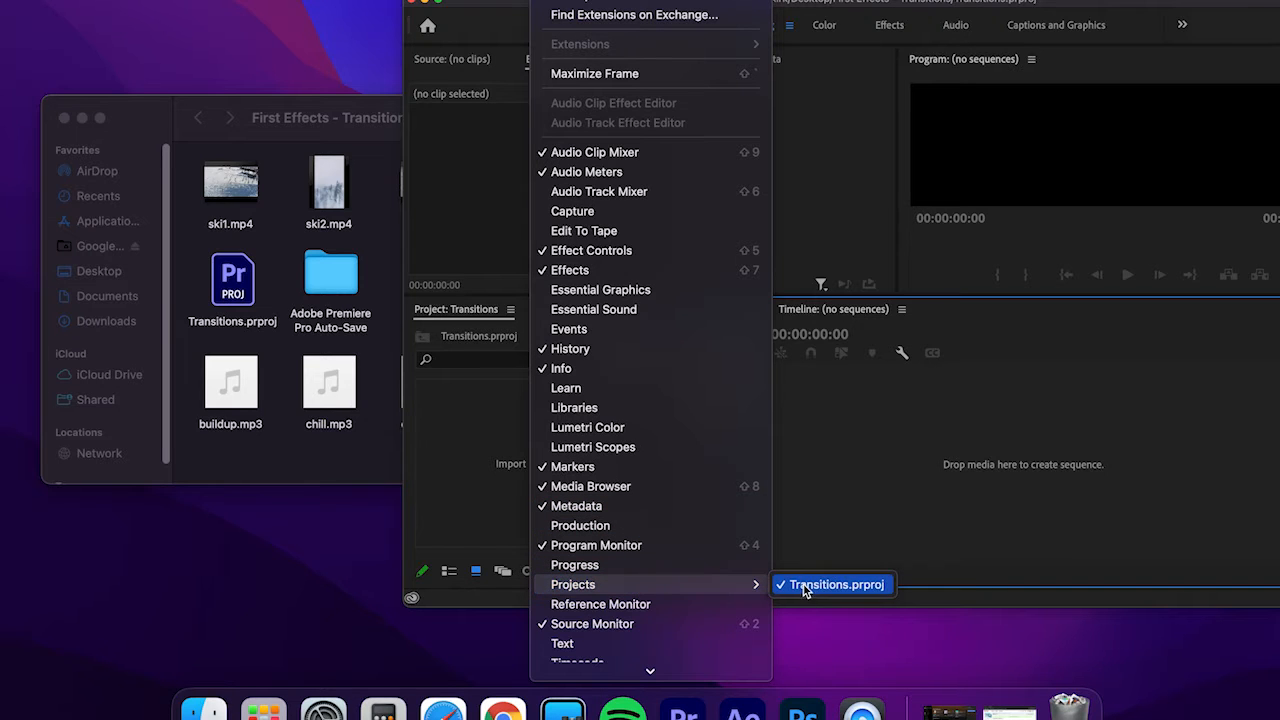
click(288, 122)
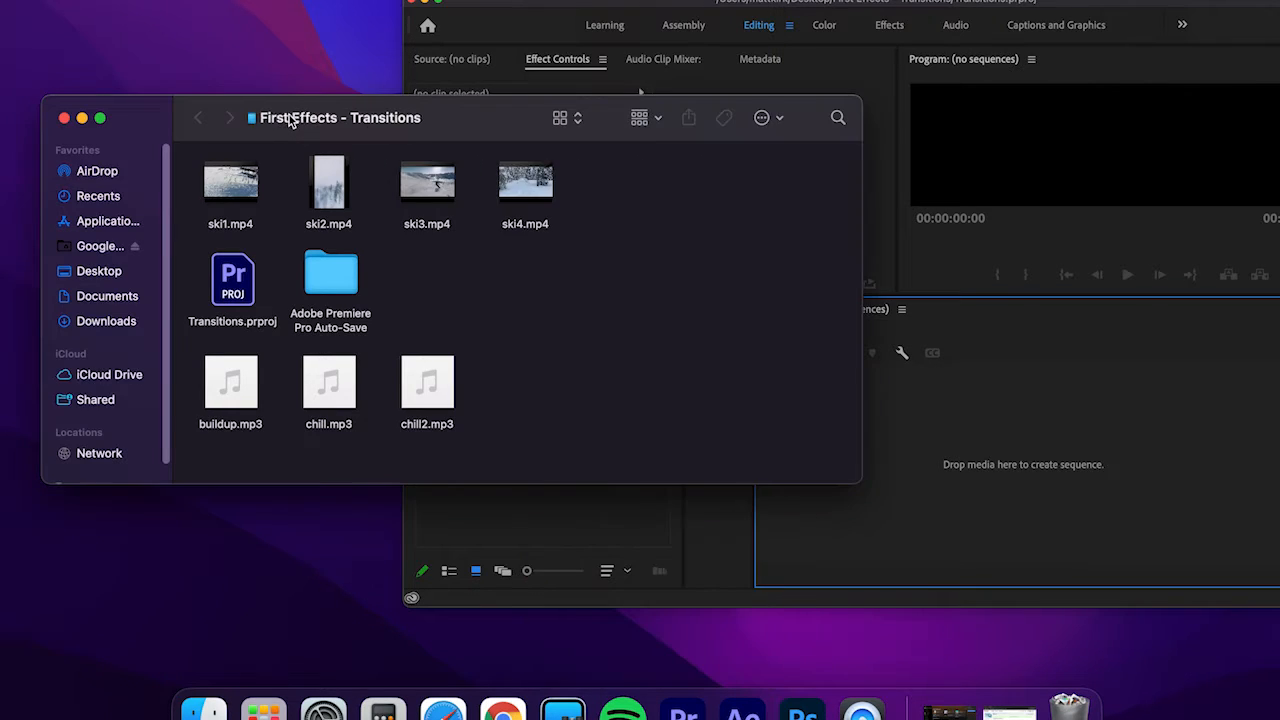
- Import ski1.mp4 through ski4.mp4 plus buildup.mp3, chill.mp3 and chill2.mp3 from the folder into the Transitions project
drag(550, 8, 712, 19)
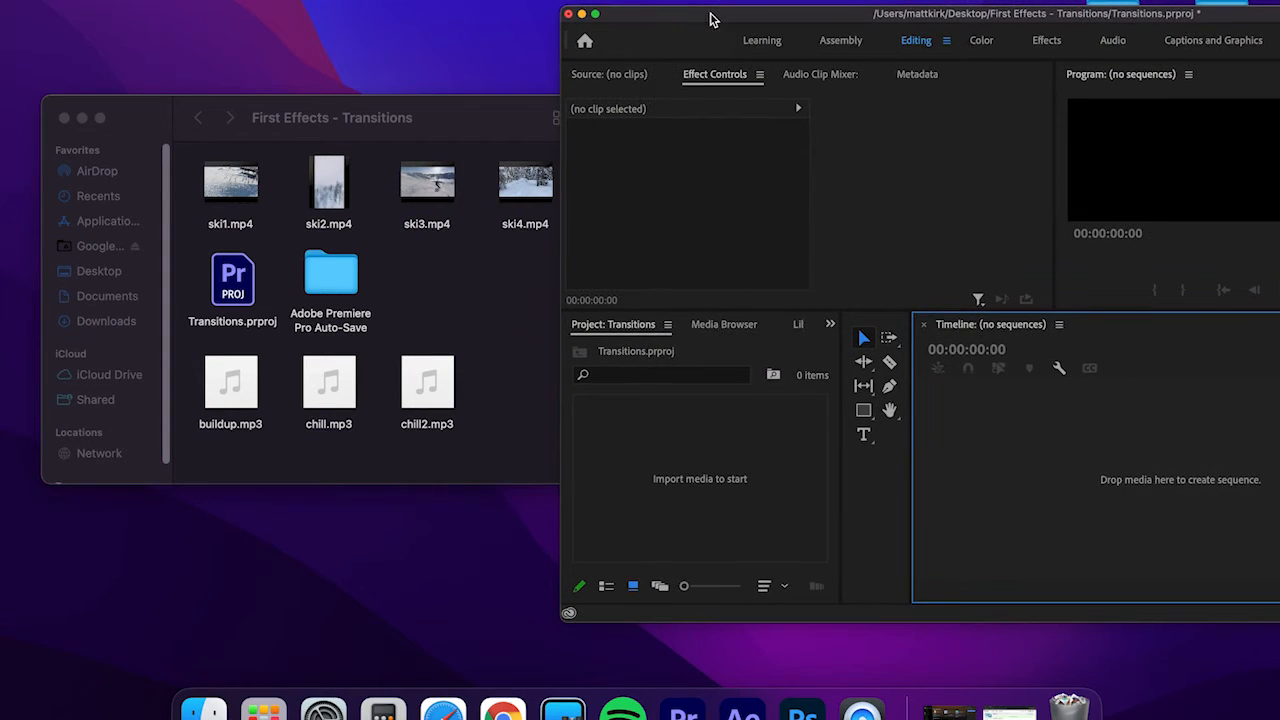
drag(456, 110, 354, 114)
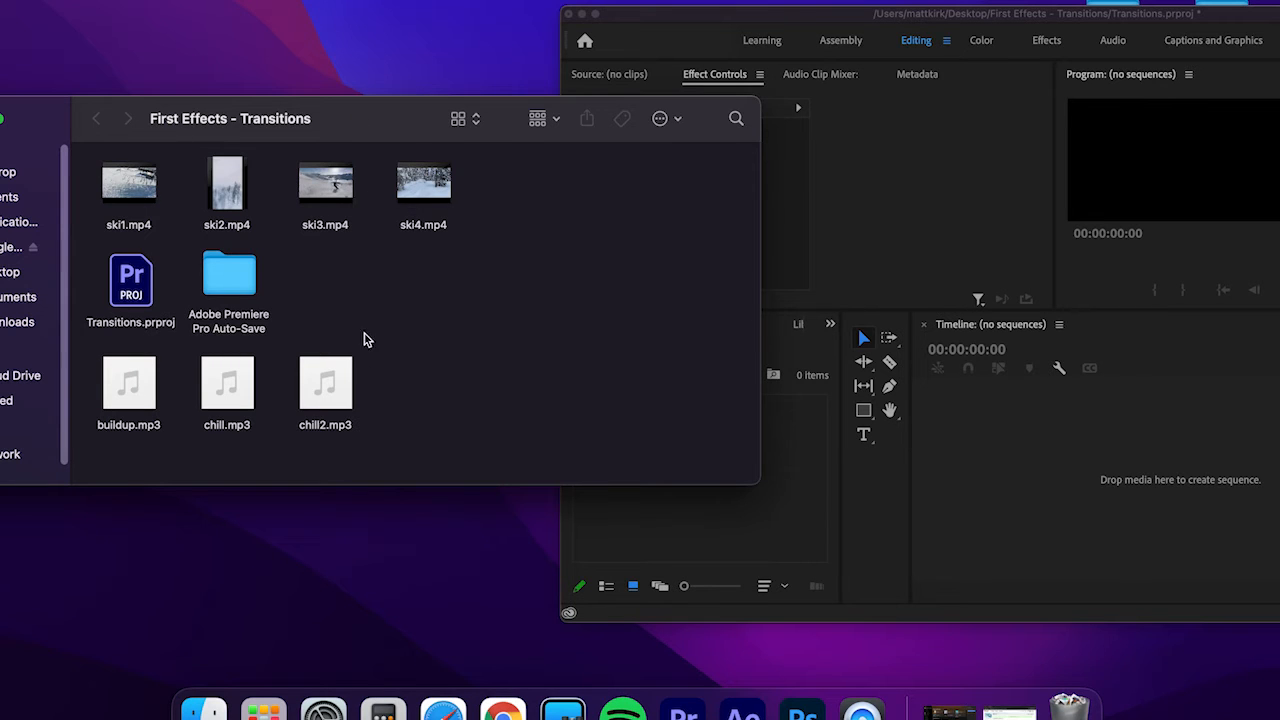
click(87, 185)
drag(87, 185, 502, 216)
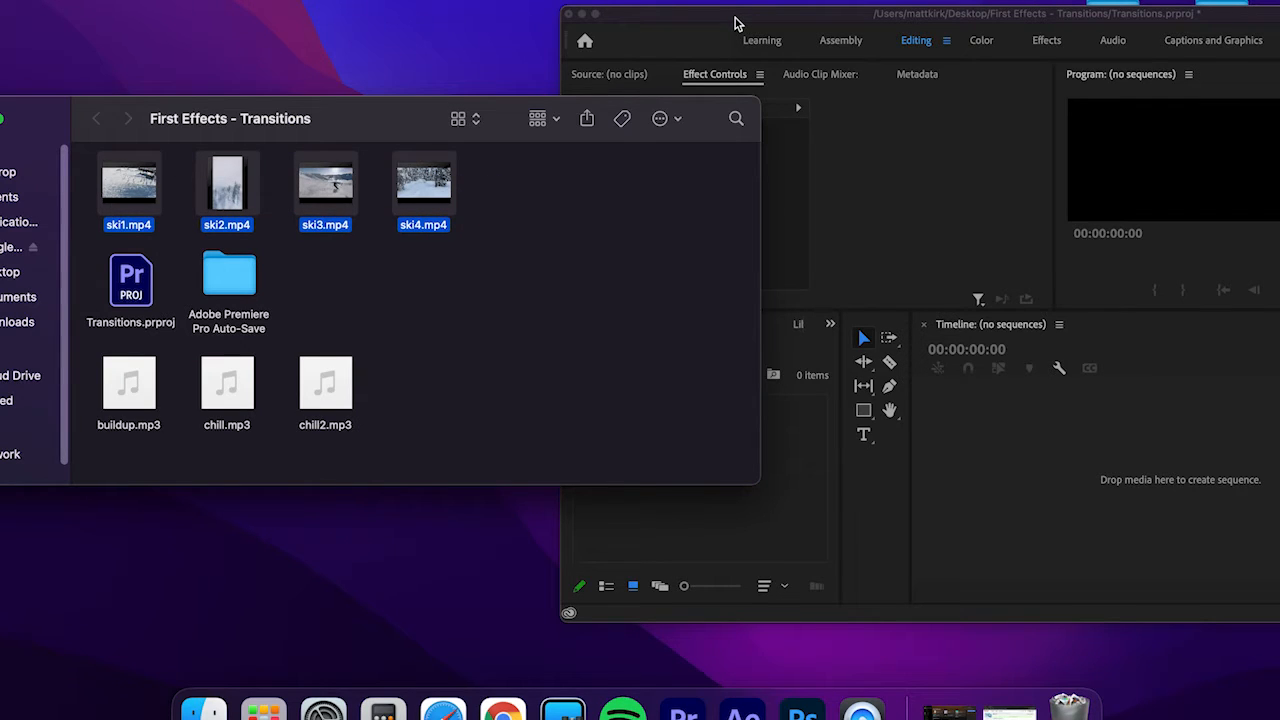
drag(424, 182, 757, 522)
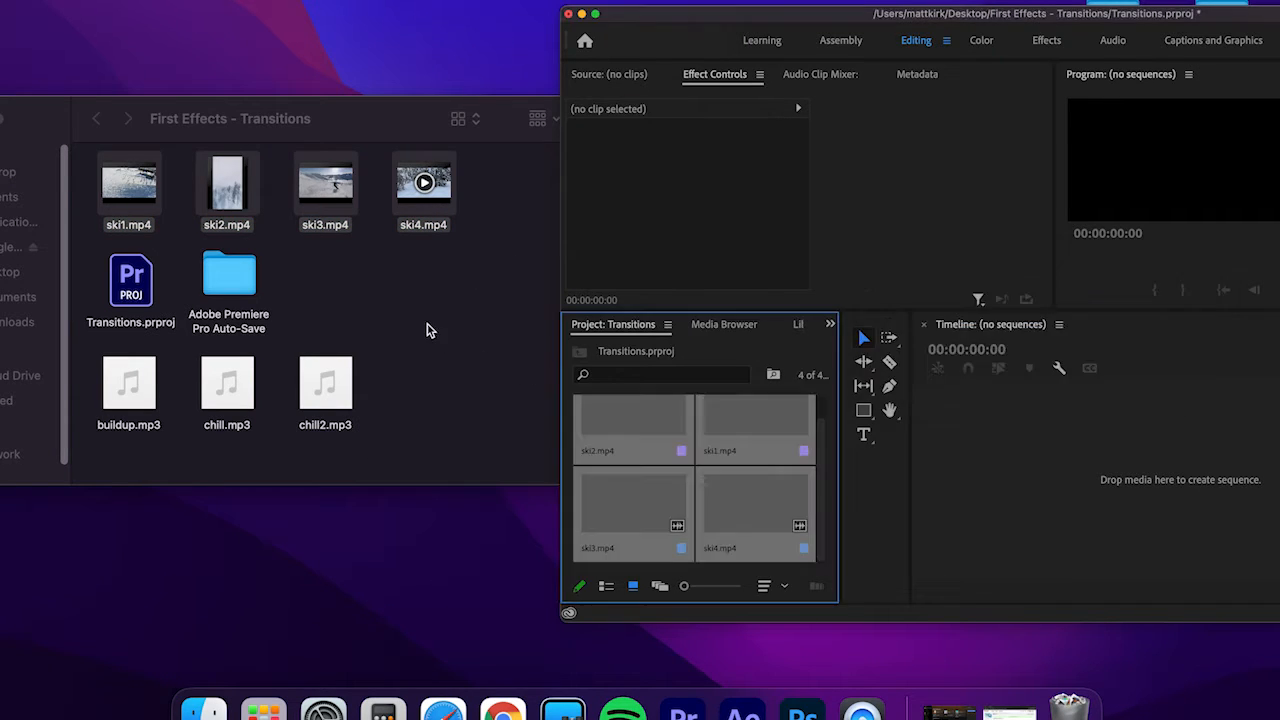
drag(457, 410, 718, 522)
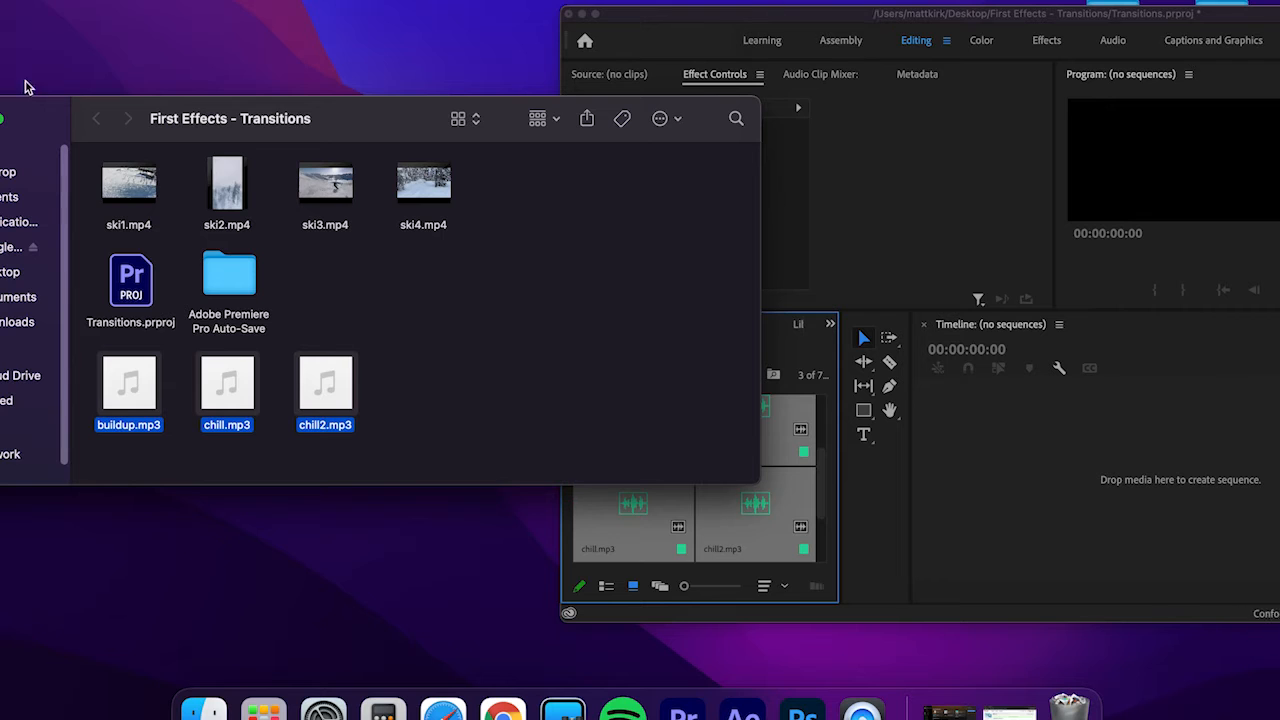
- Close the folder window and enlarge the Premiere Pro window to fill most of the screen
drag(68, 99, 132, 66)
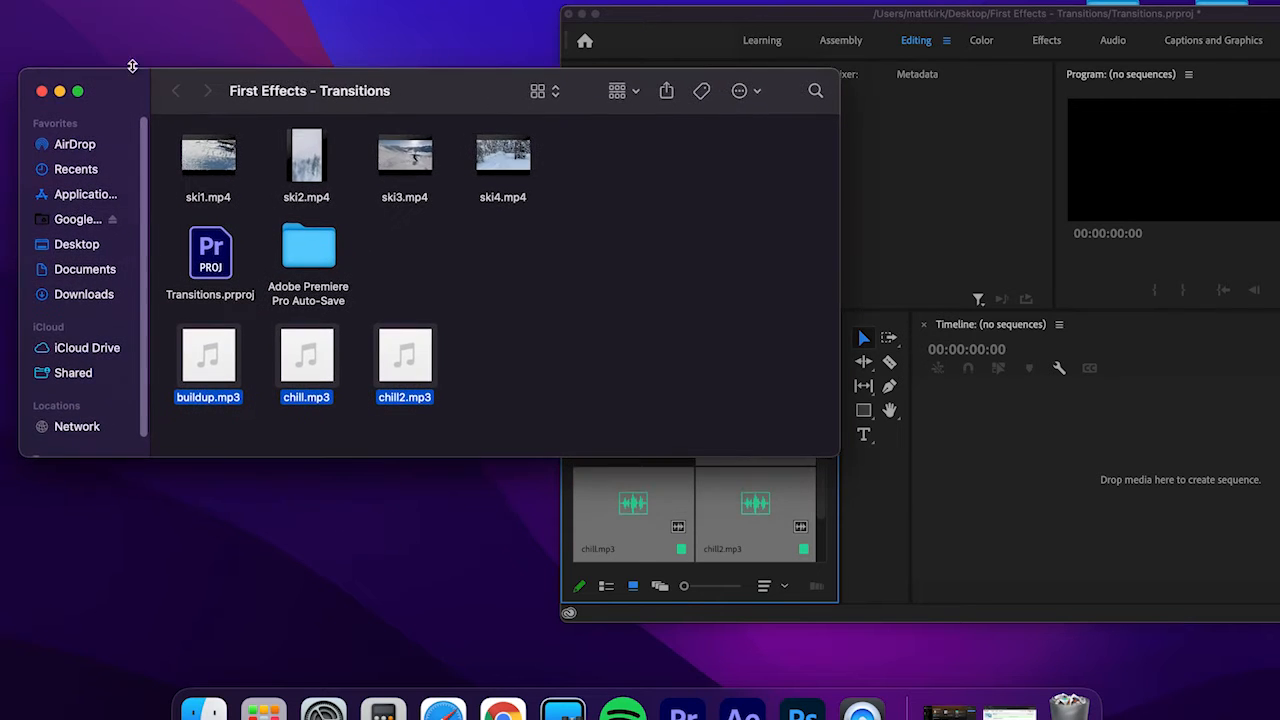
click(42, 91)
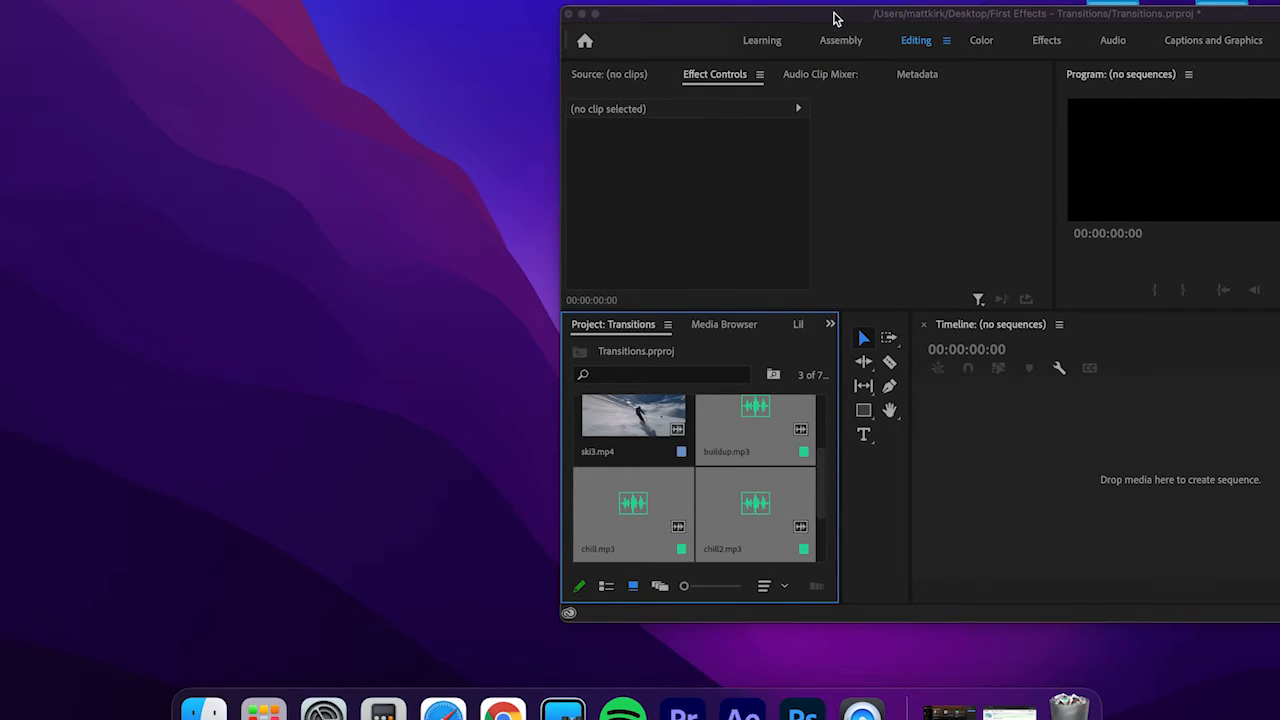
drag(835, 14, 299, 0)
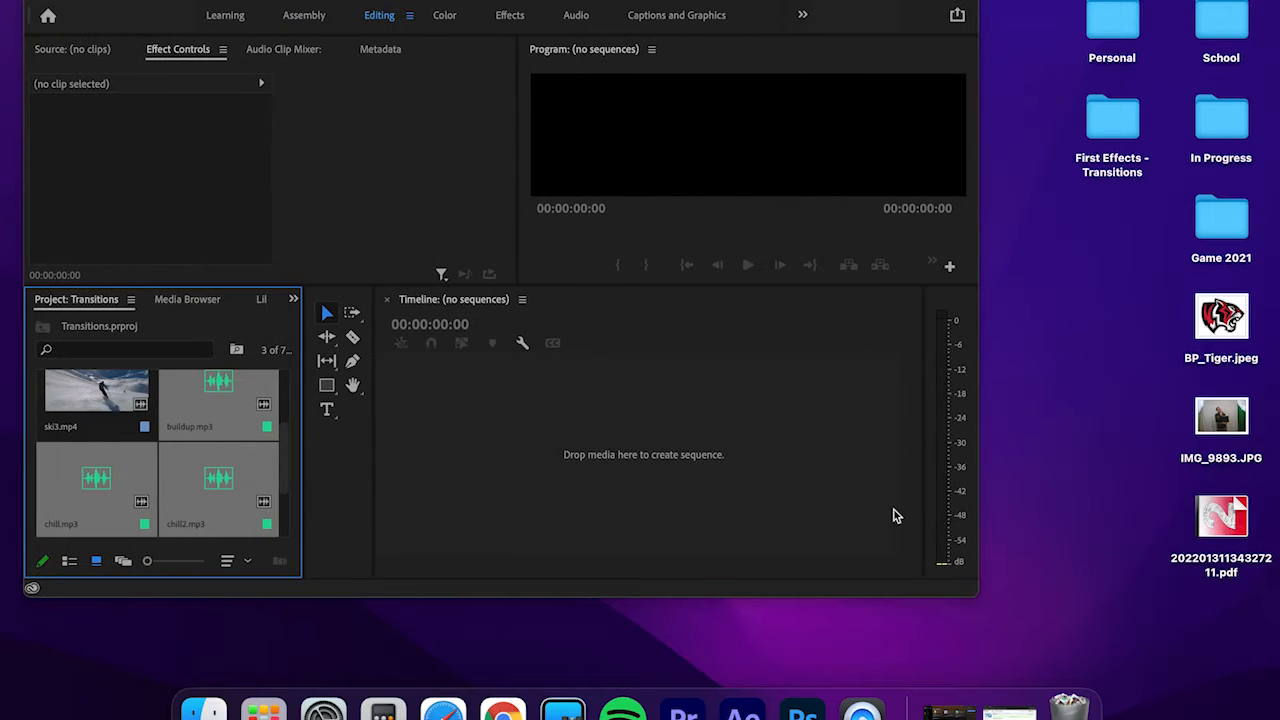
drag(976, 593, 1263, 658)
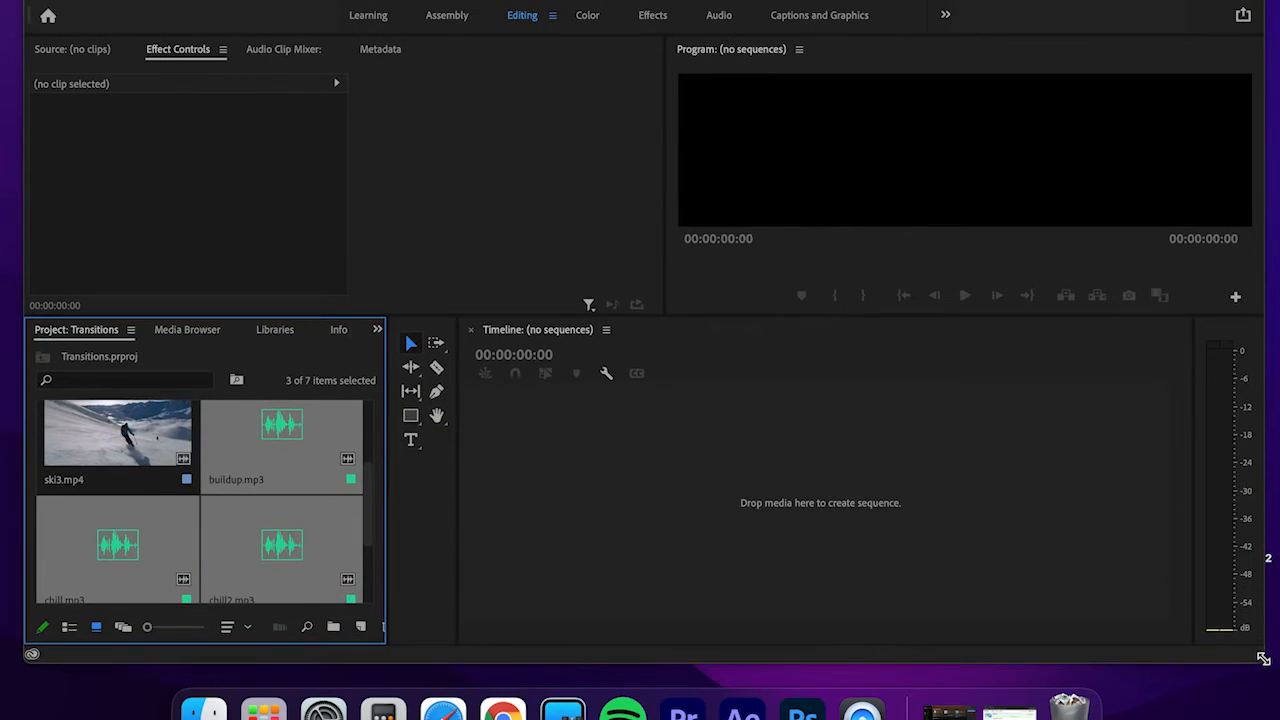
- Create a sequence from ski1.mp4 and add ski2.mp4 directly after it on track V1
scroll(210, 514, up, 2)
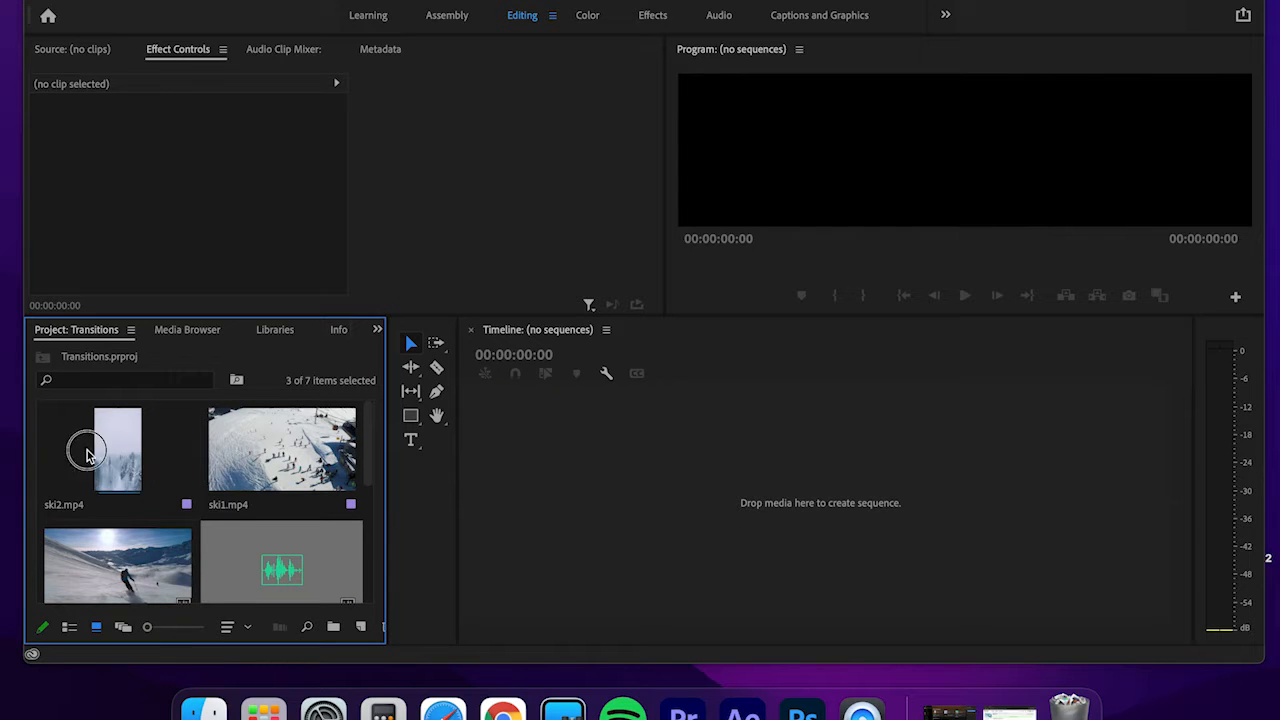
click(256, 472)
drag(262, 468, 565, 493)
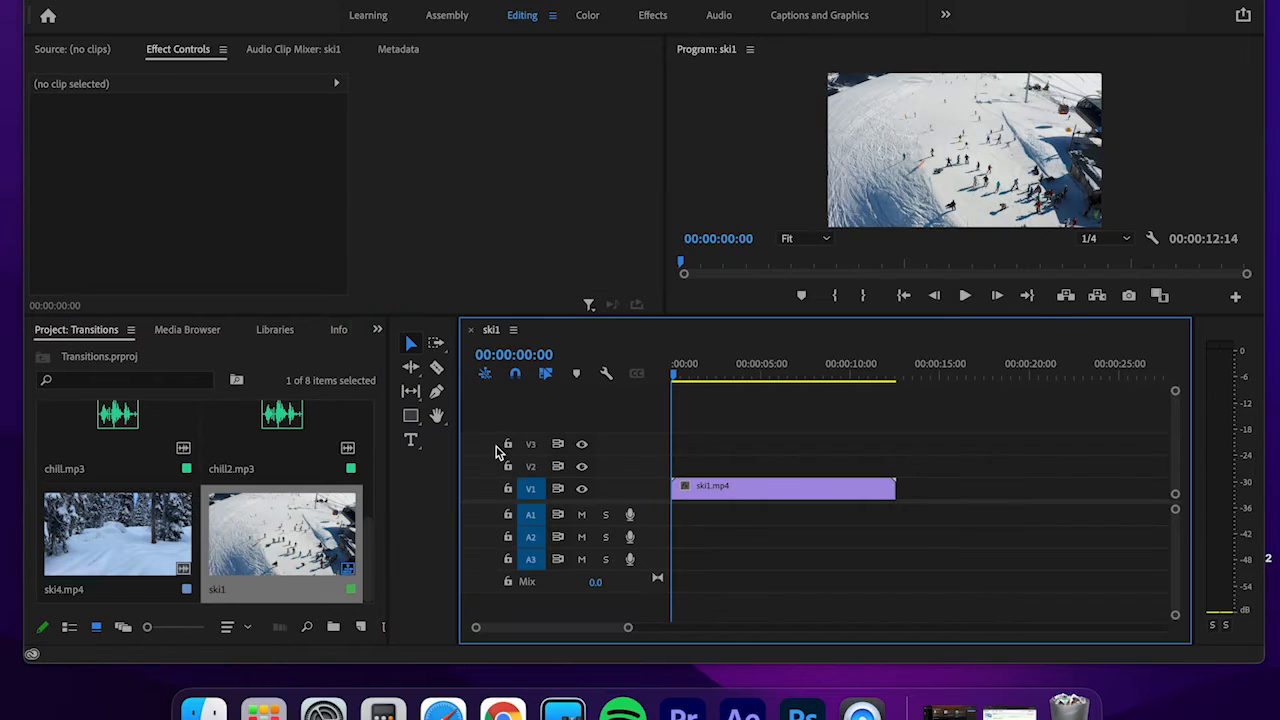
scroll(243, 478, up, 2)
drag(128, 462, 898, 490)
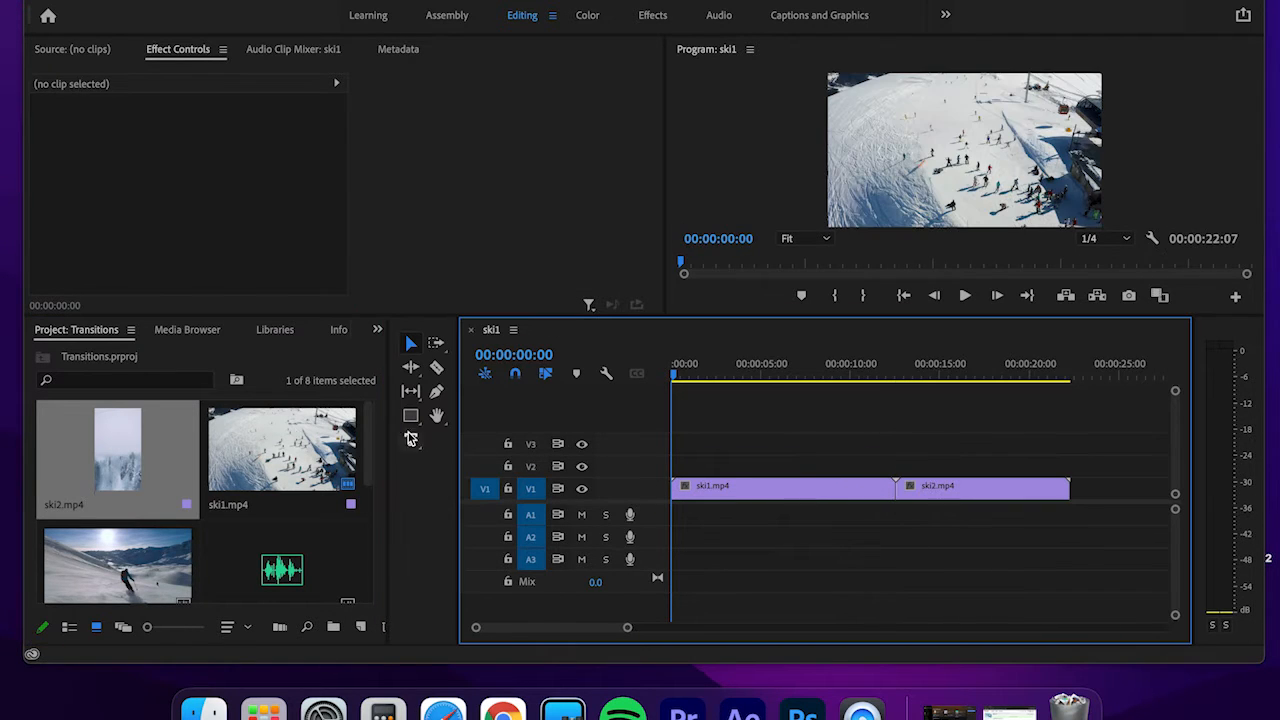
- Add ski3.mp4 to the end of the sequence, directly after ski2.mp4
scroll(135, 545, down, 2)
scroll(137, 538, up, 2)
scroll(140, 535, down, 3)
scroll(143, 531, up, 2)
scroll(143, 531, down, 2)
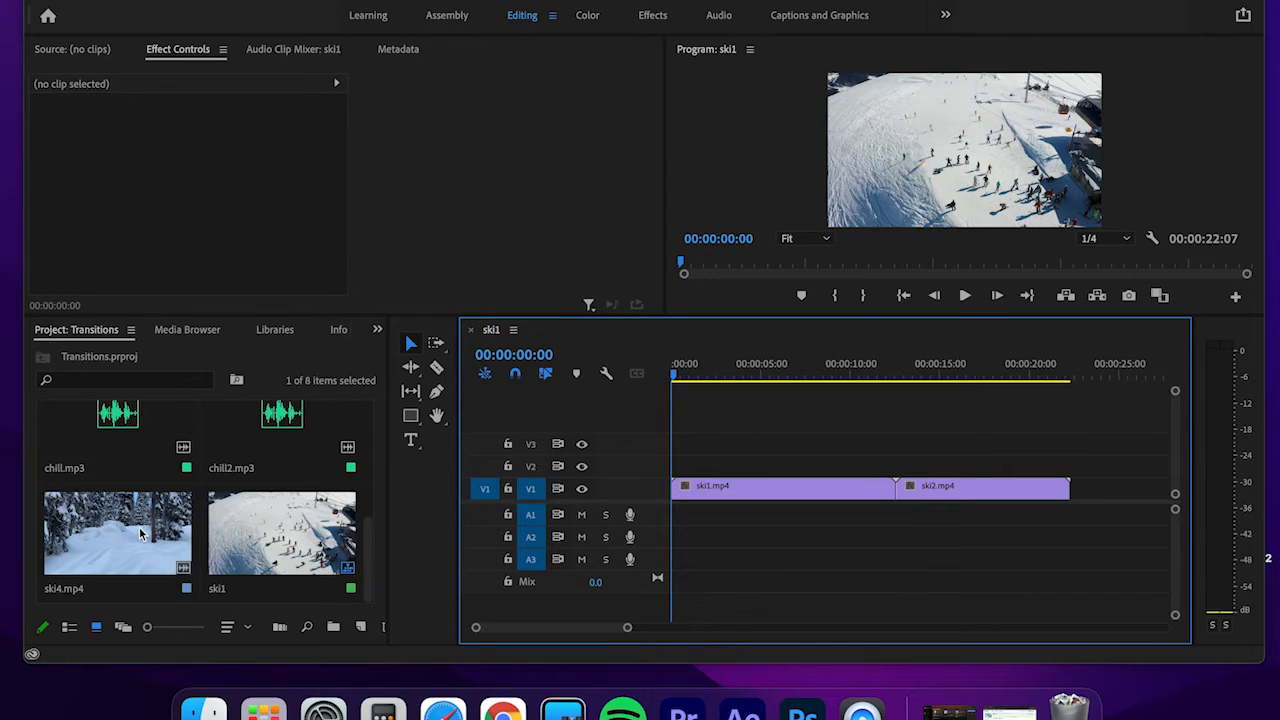
drag(366, 548, 381, 430)
drag(144, 566, 1074, 491)
- Add ski4.mp4 directly after ski3.mp4 and fit all four clips in the timeline view
scroll(917, 526, down, 6)
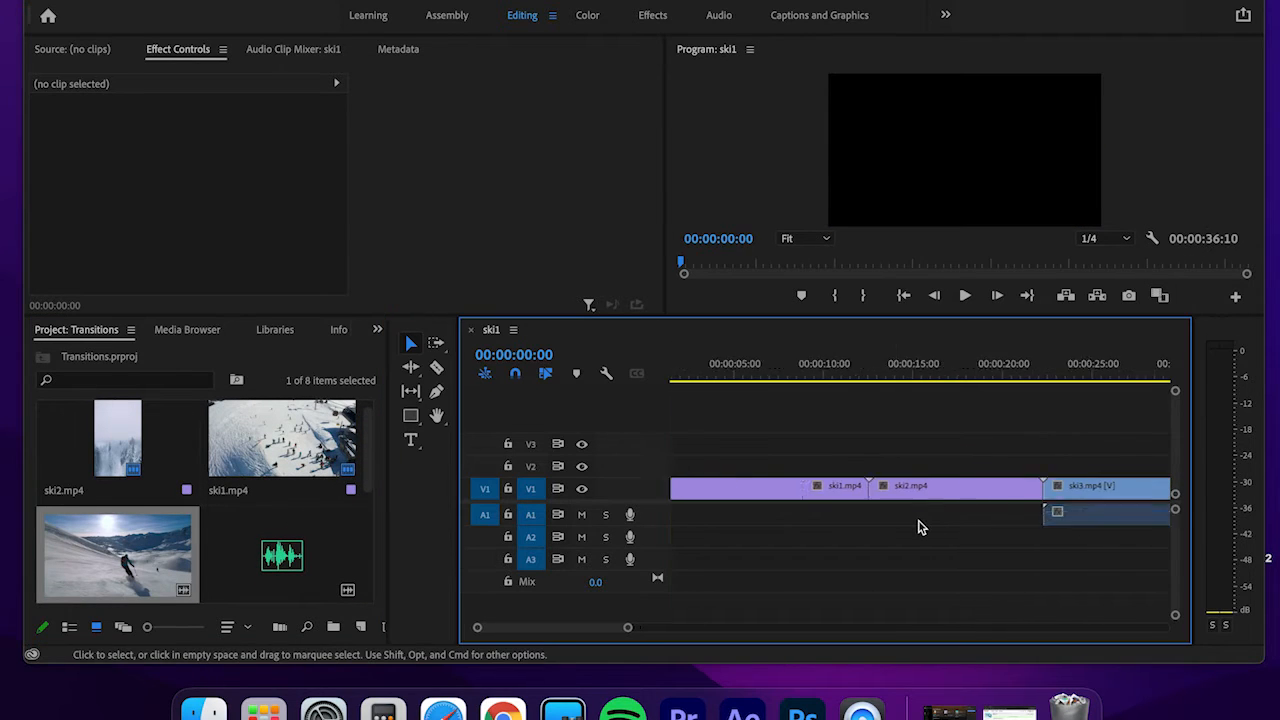
scroll(917, 526, up, 3)
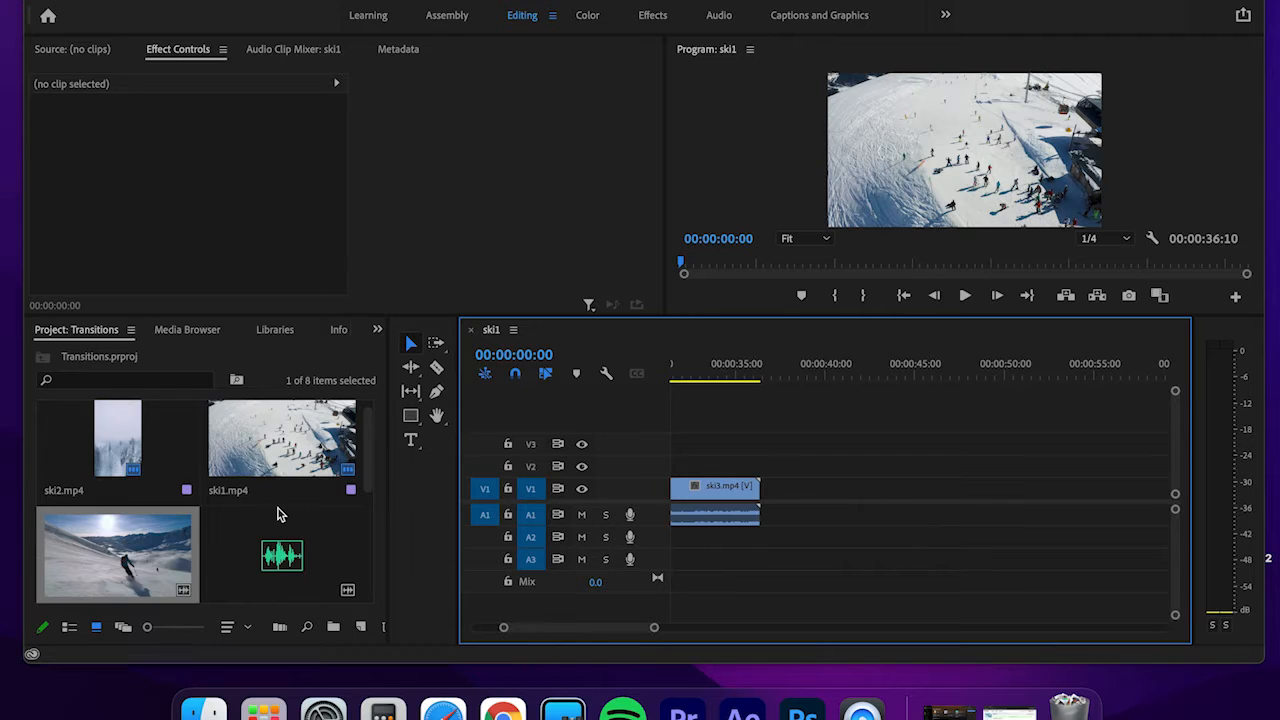
scroll(280, 515, down, 2)
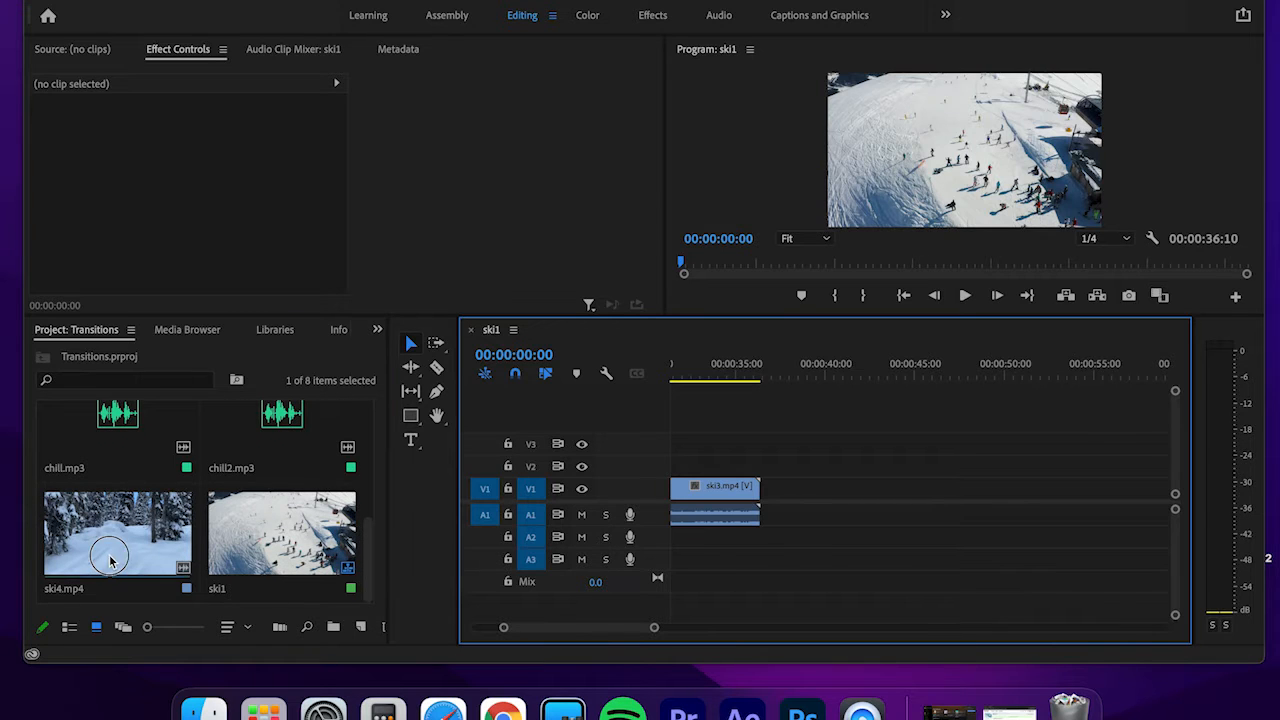
drag(100, 545, 764, 503)
drag(653, 632, 710, 628)
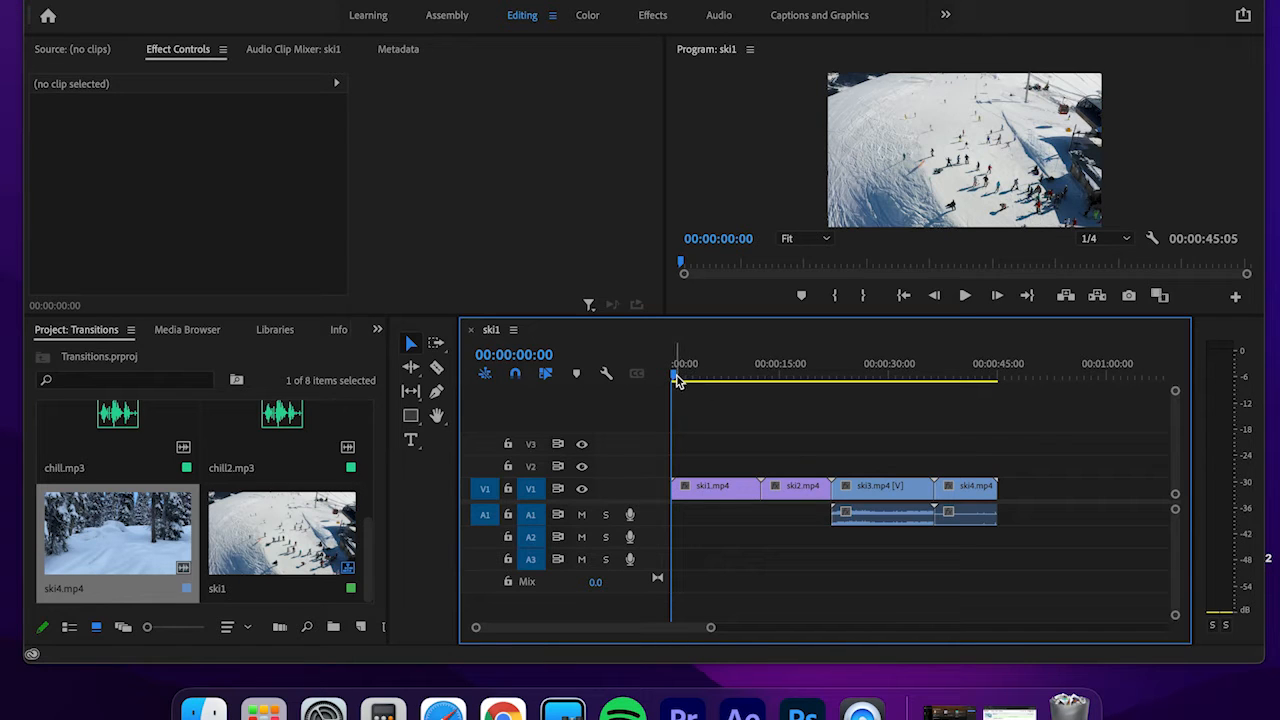
- Scrub between ski1.mp4 and ski2.mp4 in the sequence to compare how each clip fills the frame
drag(675, 374, 790, 392)
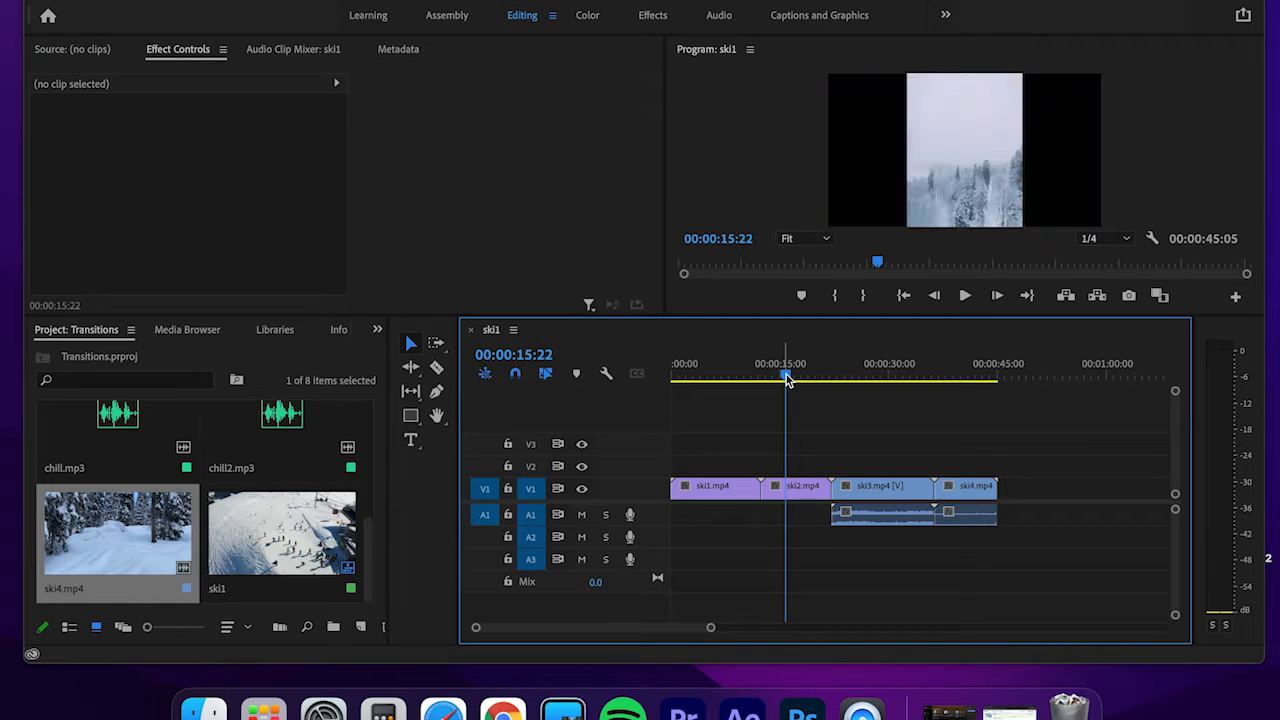
drag(786, 378, 736, 385)
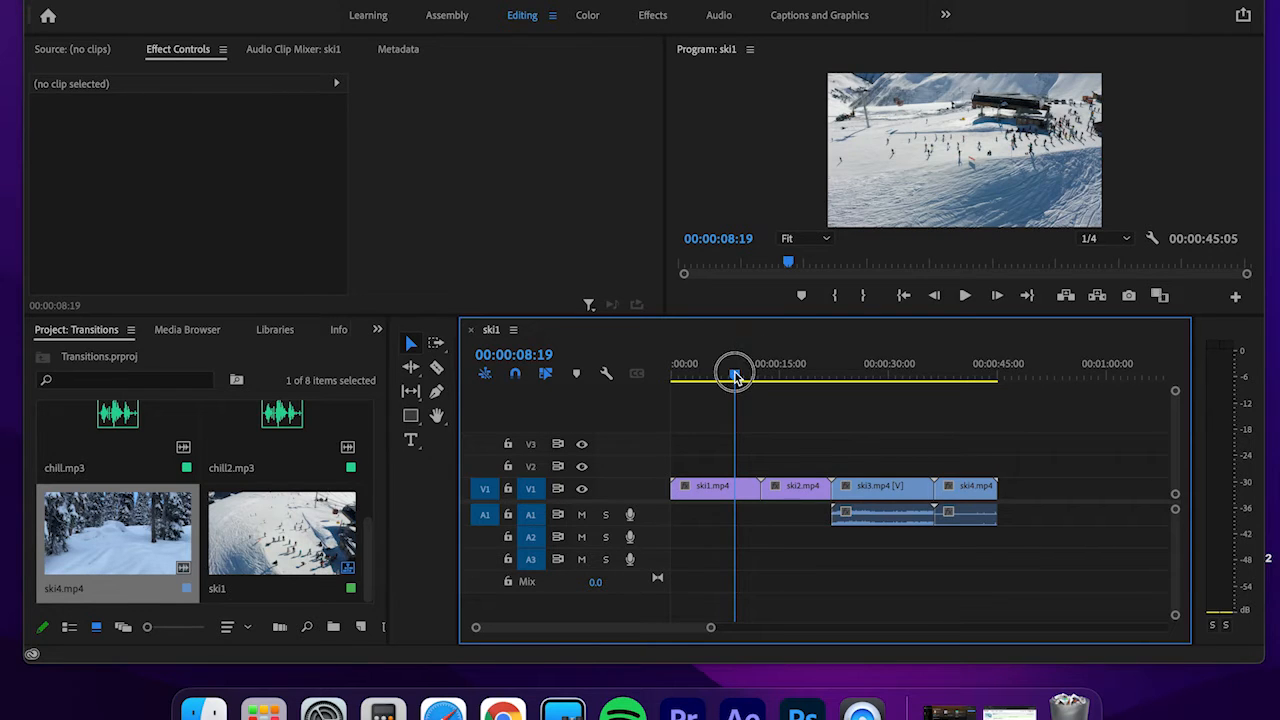
drag(734, 376, 780, 381)
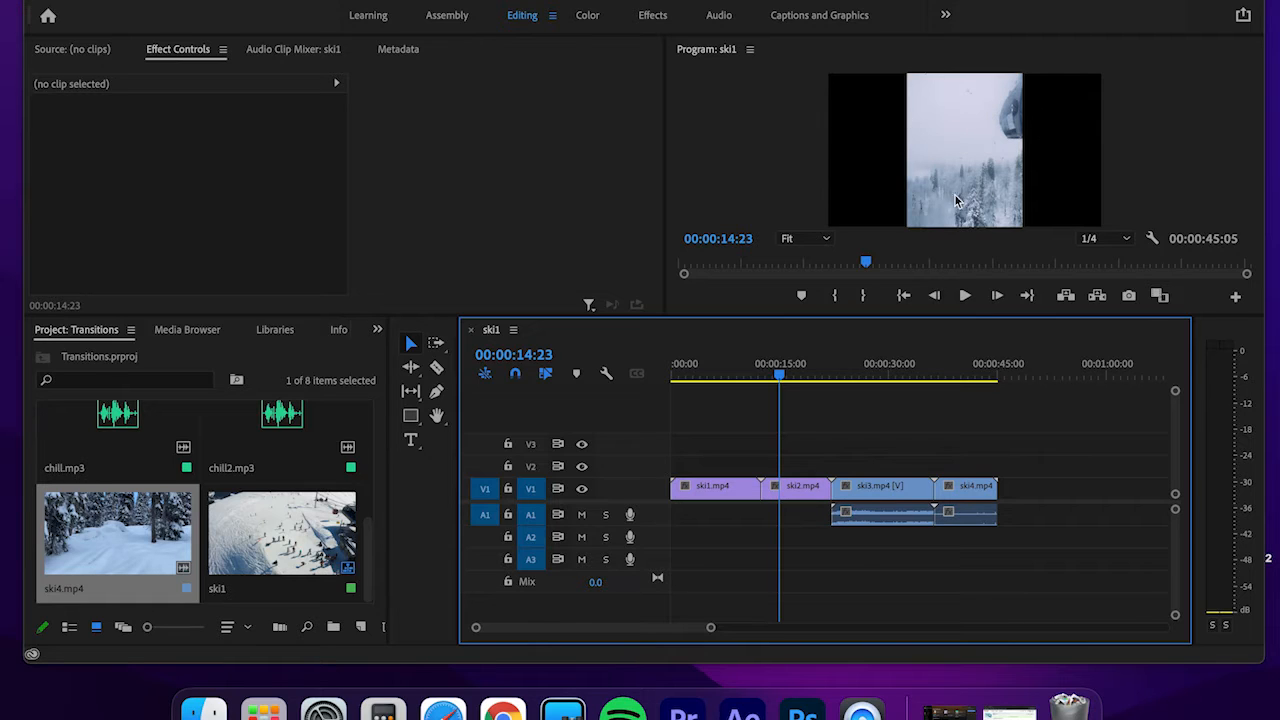
mouse_move(781, 375)
mouse_down()
mouse_move(798, 378)
mouse_move(770, 378)
mouse_move(813, 374)
mouse_move(786, 374)
mouse_up()
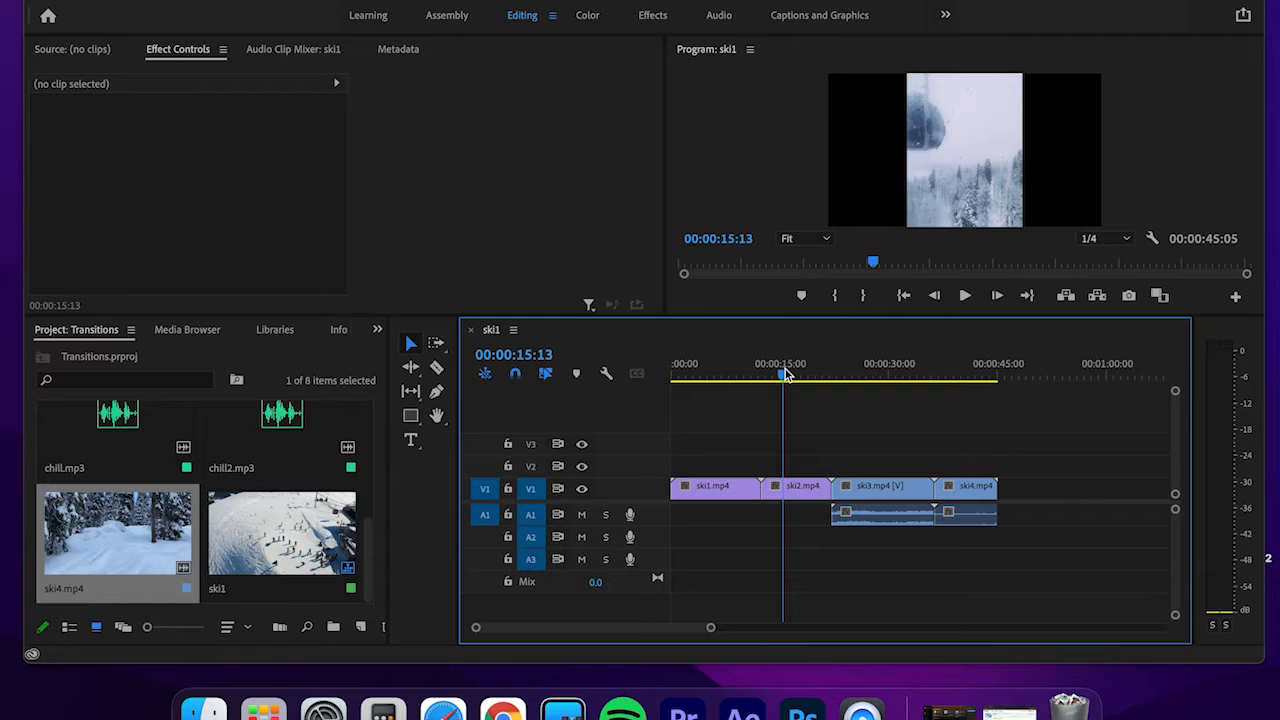
- Set the scale of the ski2.mp4 clip in the sequence to 238 so that it fills the frame
click(803, 487)
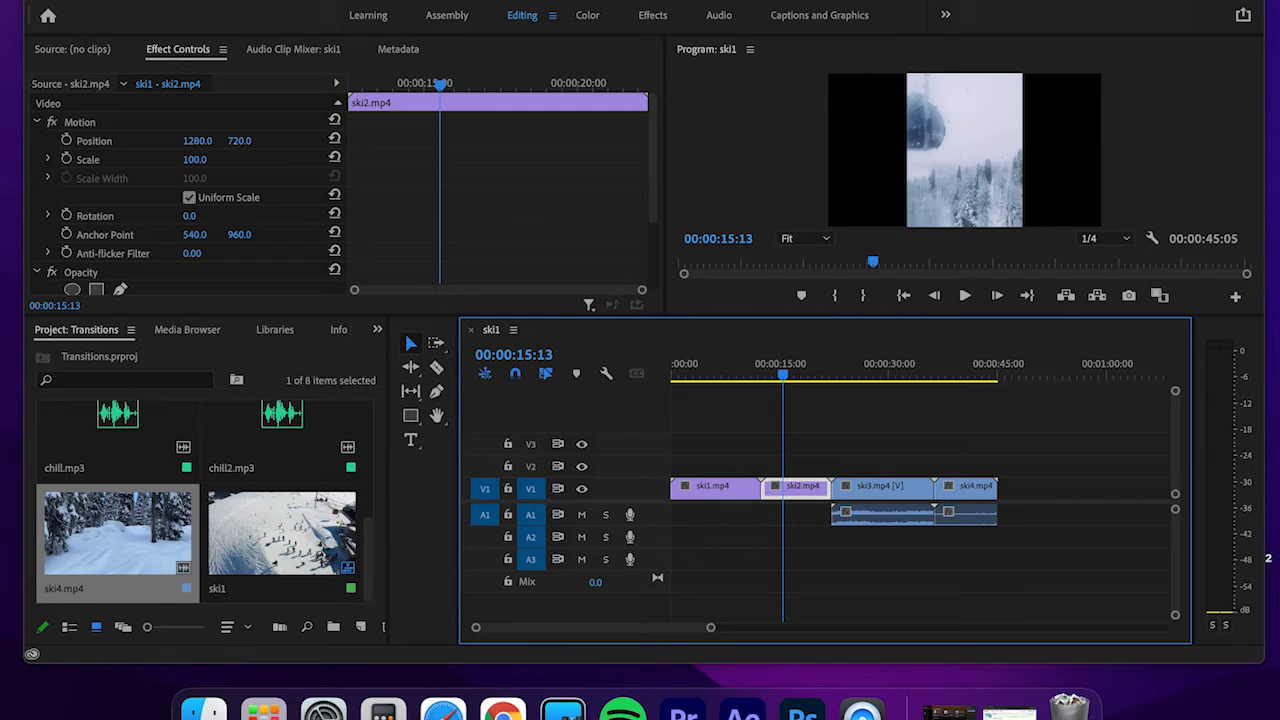
click(562, 1)
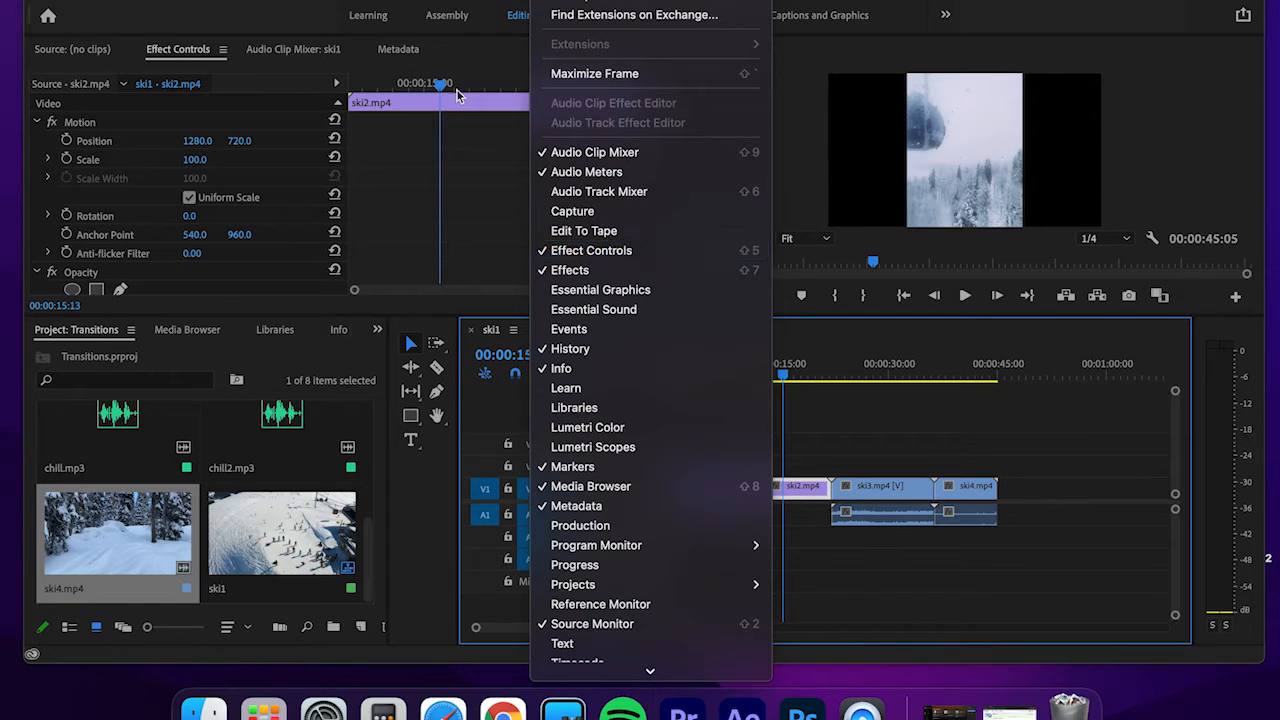
mouse_move(400, 1)
click(340, 2)
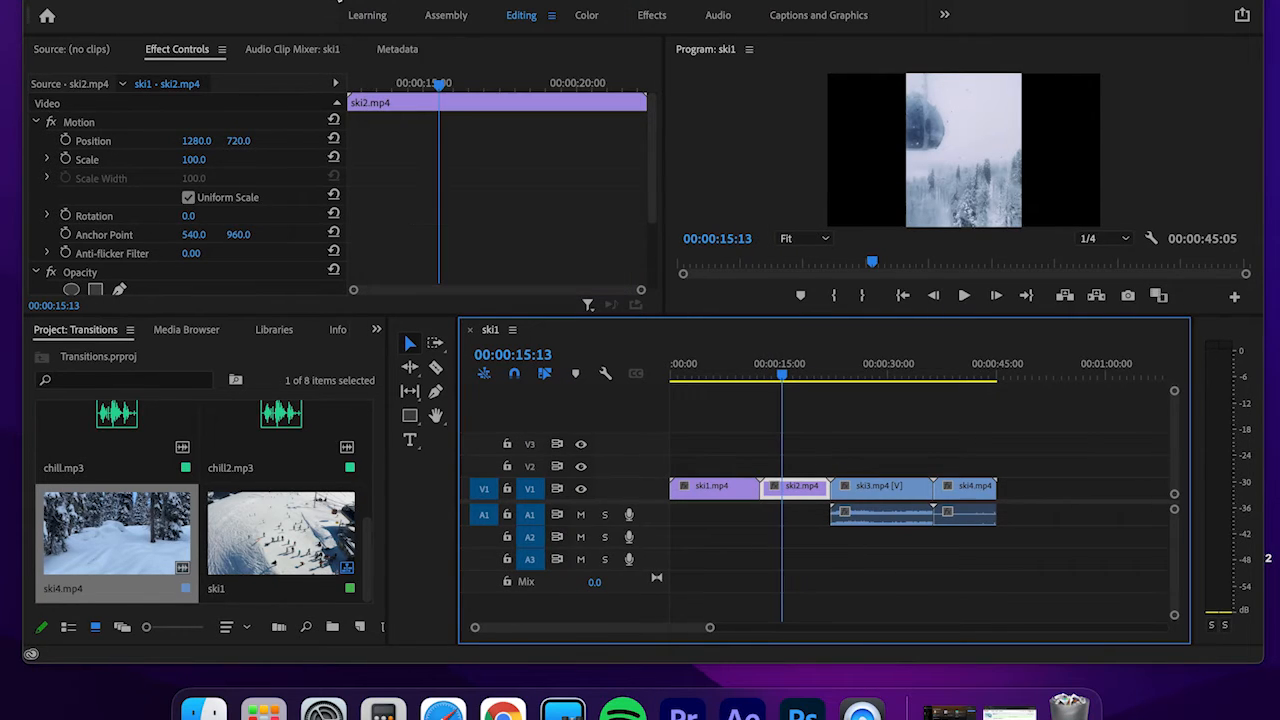
click(35, 123)
click(35, 123)
click(35, 123)
click(35, 123)
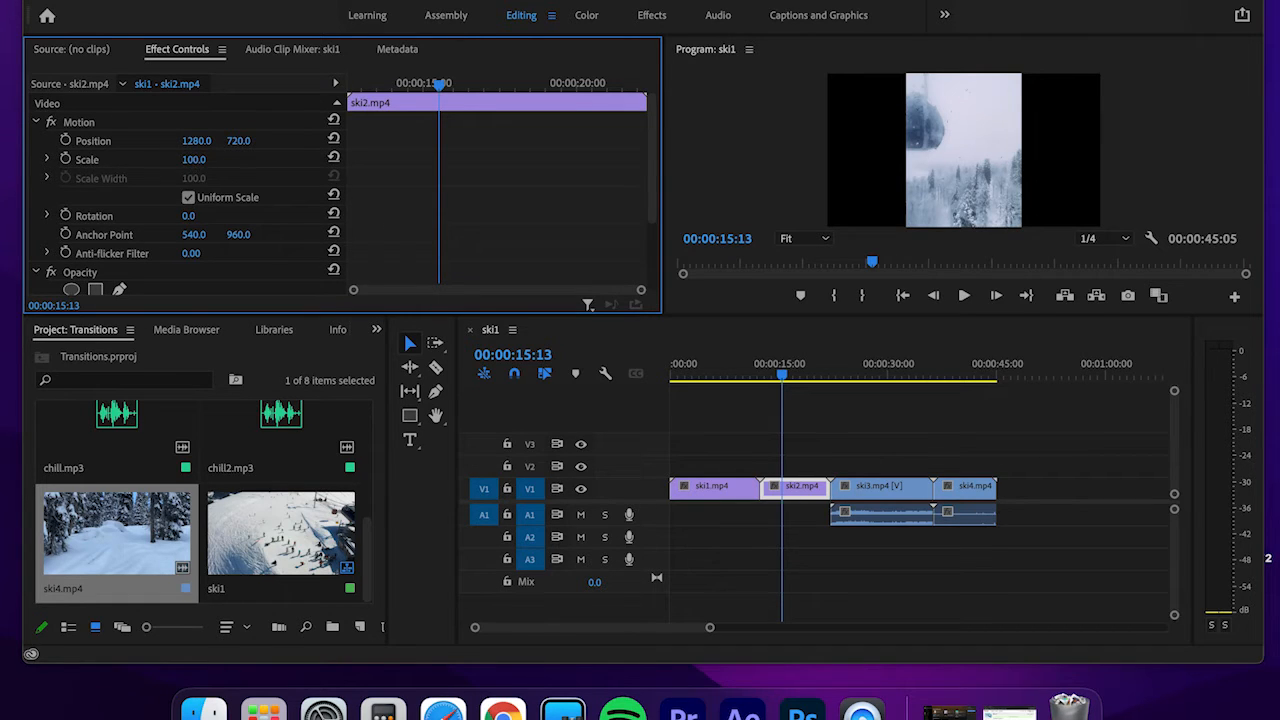
drag(193, 159, 331, 159)
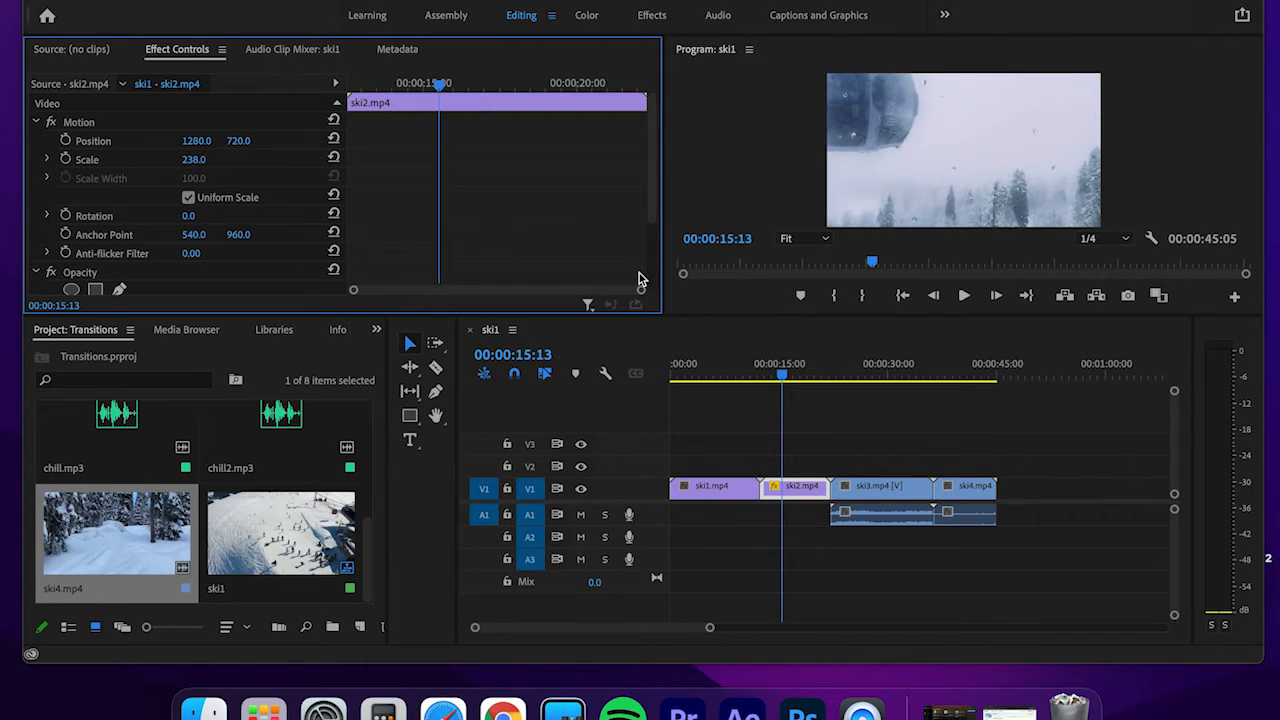
- Check ski2.mp4 at 00:00:14:10 and set the clip's position to 1278, 686
mouse_move(785, 377)
mouse_down()
mouse_move(771, 375)
mouse_move(834, 382)
mouse_move(774, 400)
mouse_up()
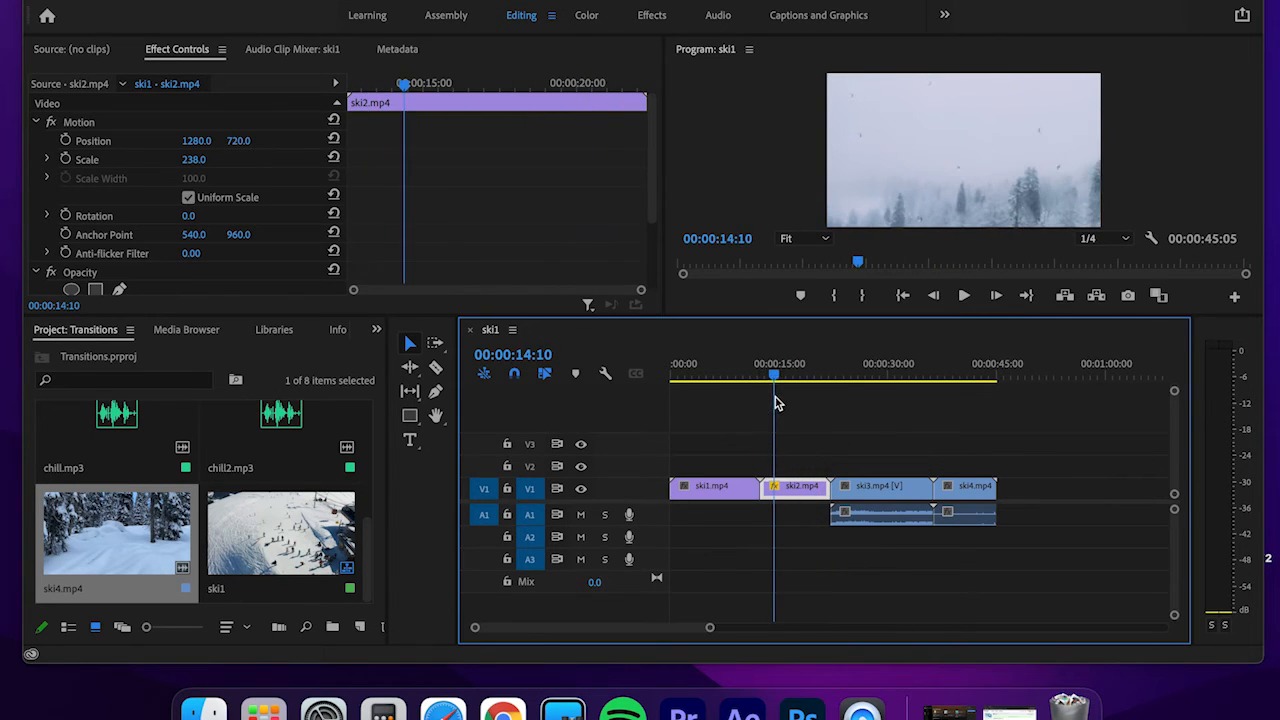
click(221, 141)
drag(197, 141, 387, 141)
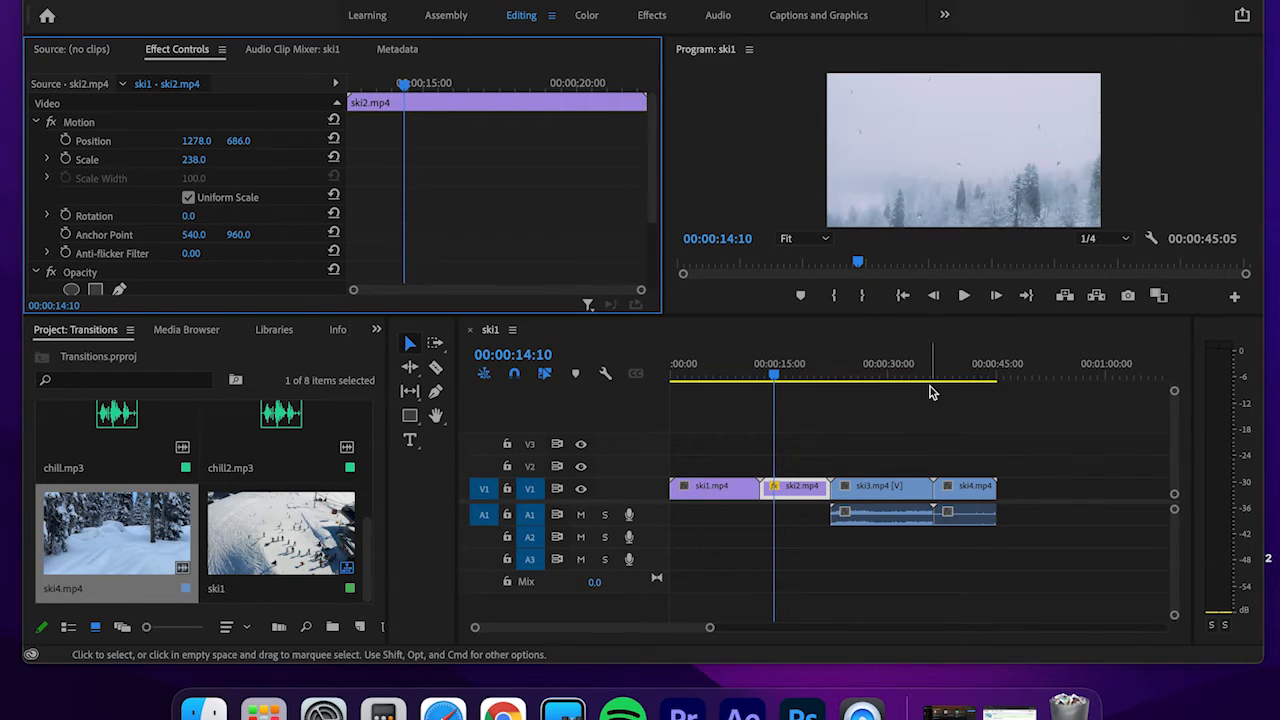
- Unlink the audio of ski3.mp4 from its video and delete the audio clip from track A1
click(861, 369)
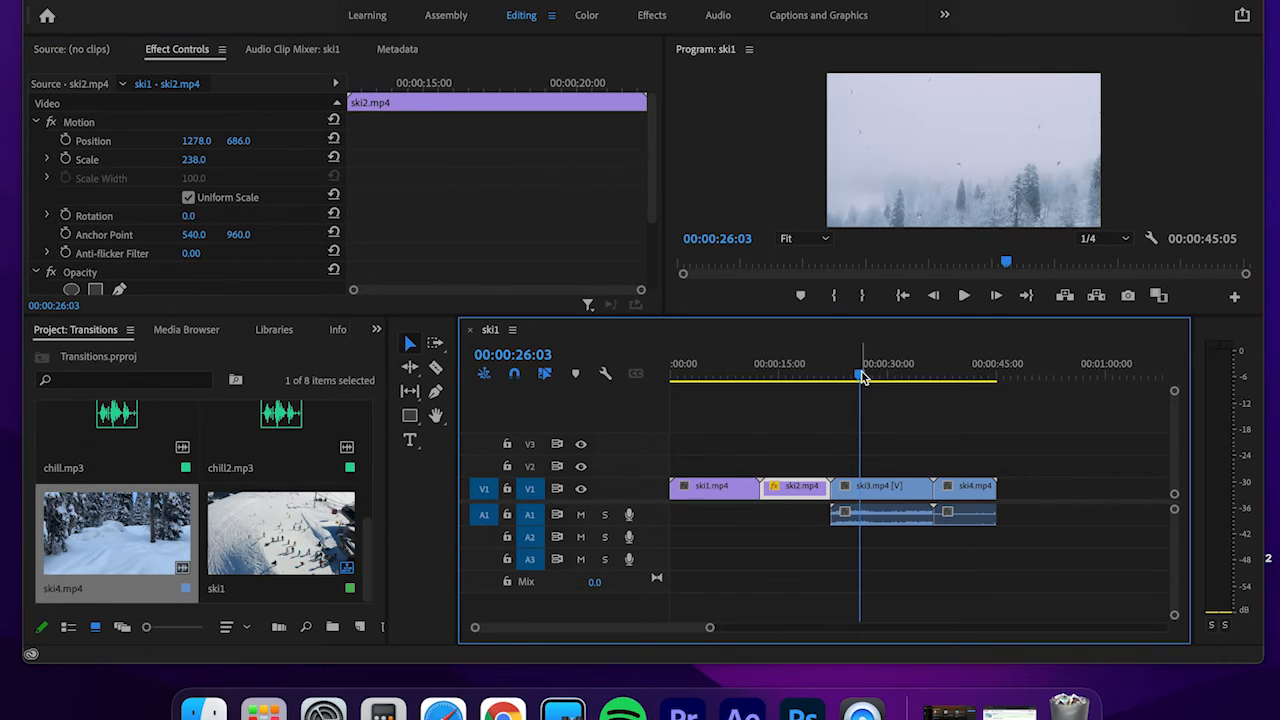
click(875, 513)
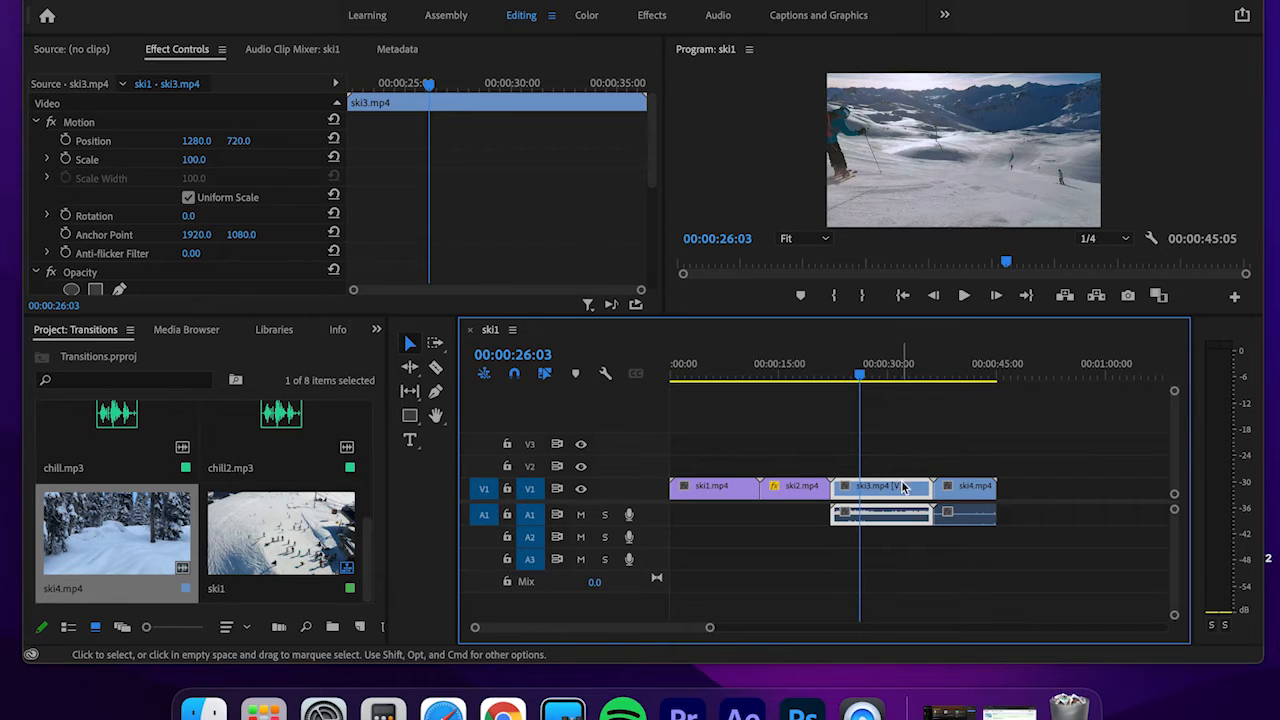
scroll(286, 509, down, 3)
scroll(286, 509, up, 4)
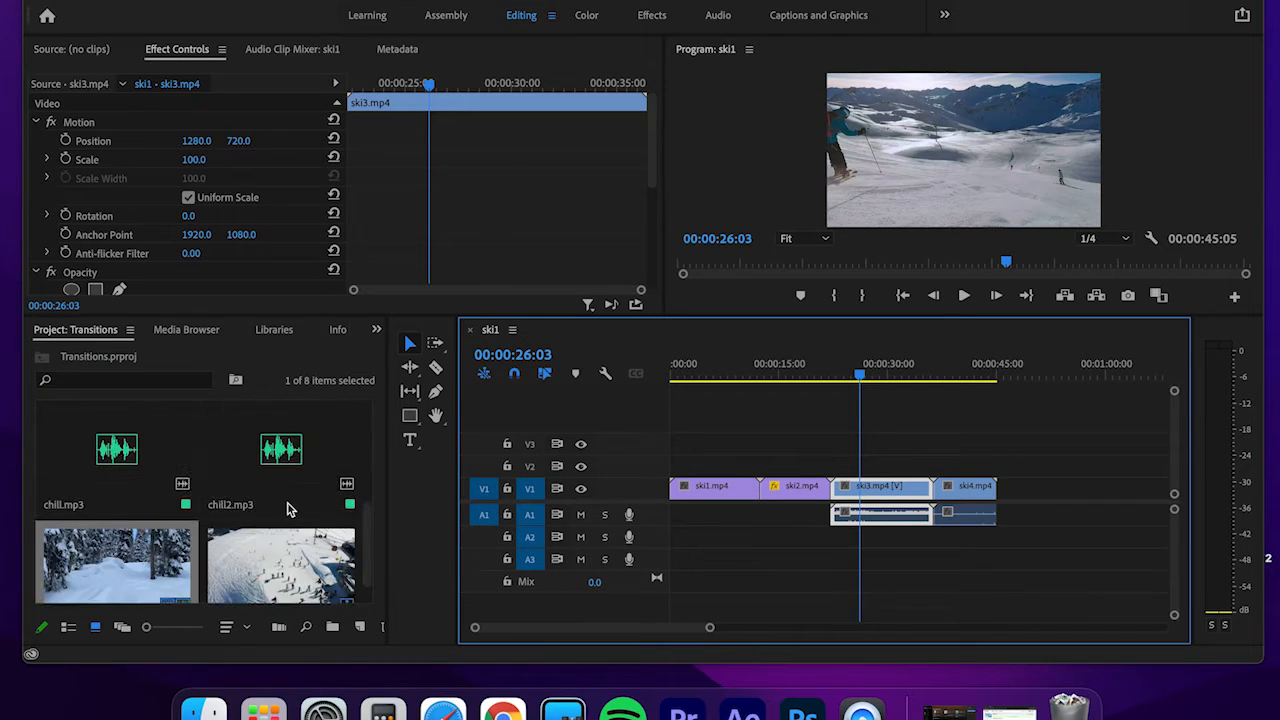
scroll(286, 509, down, 1)
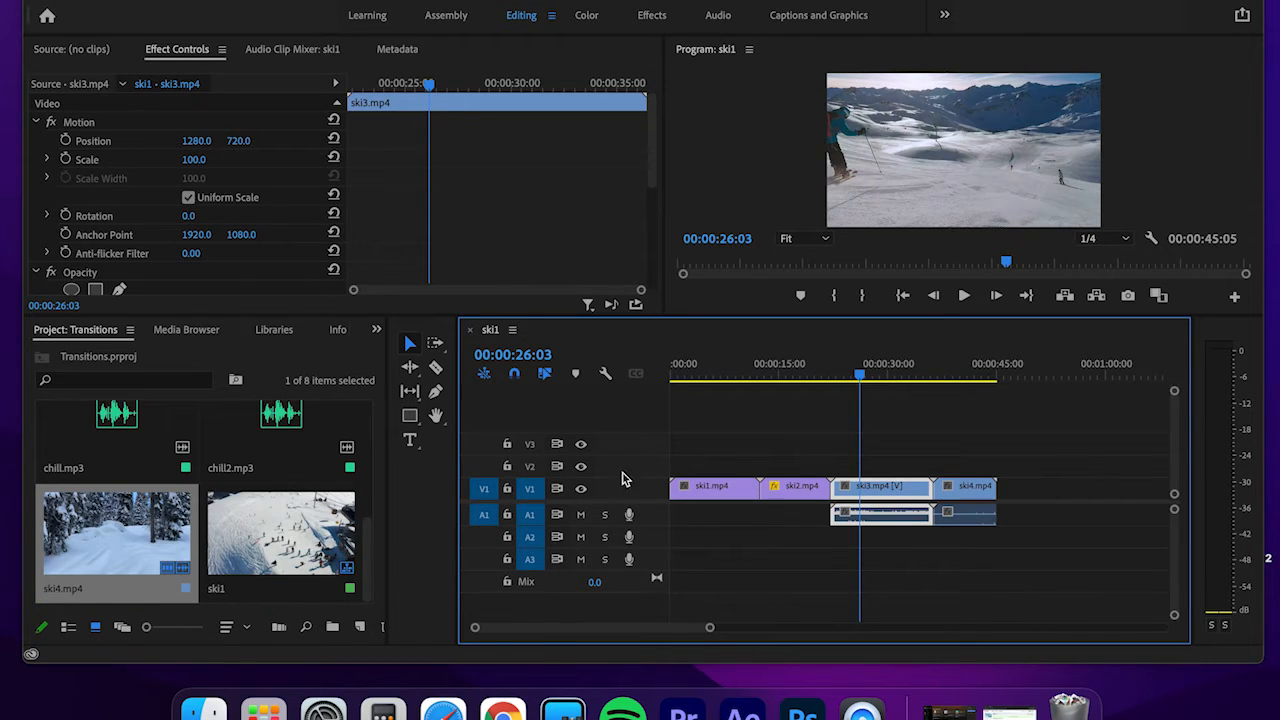
click(904, 556)
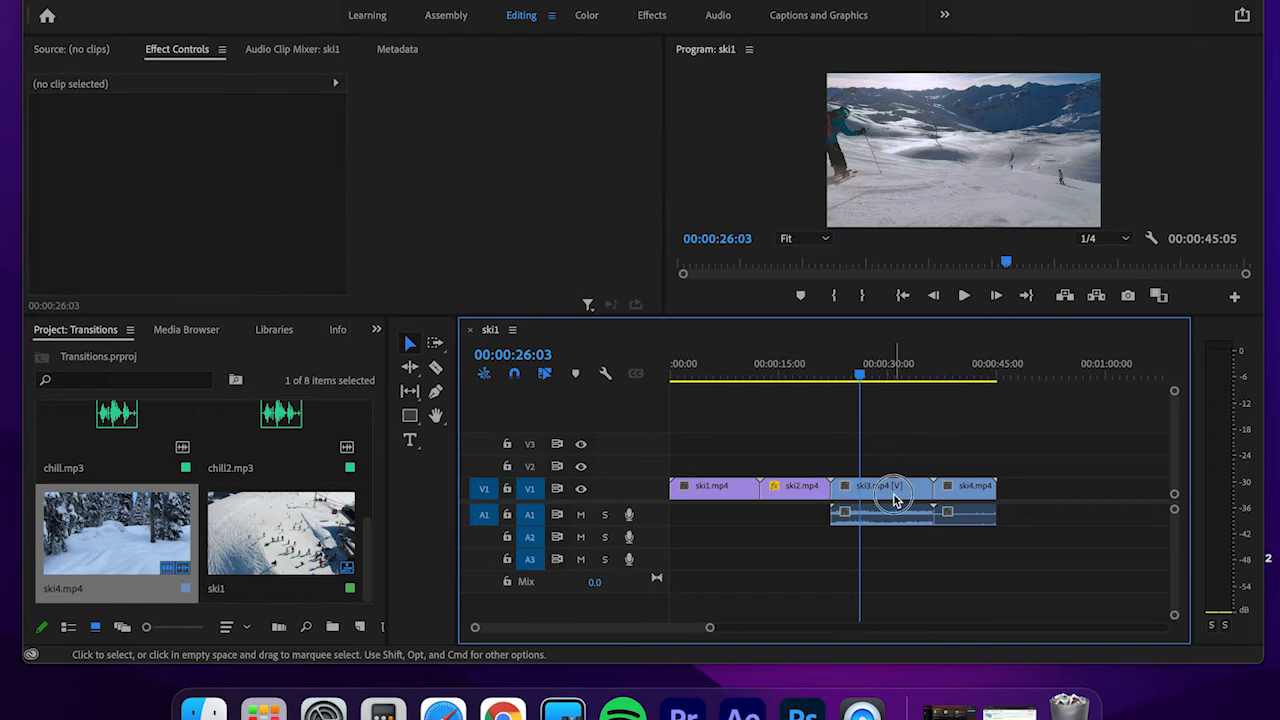
click(896, 500)
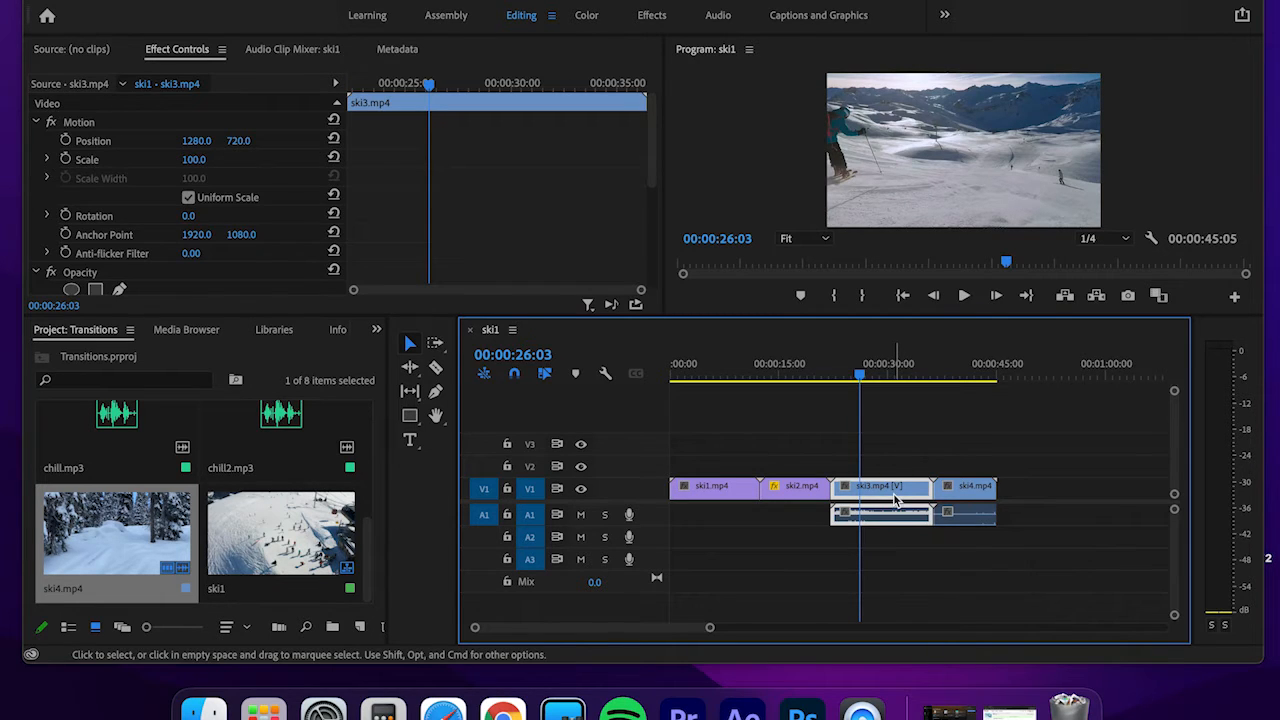
right_click(896, 500)
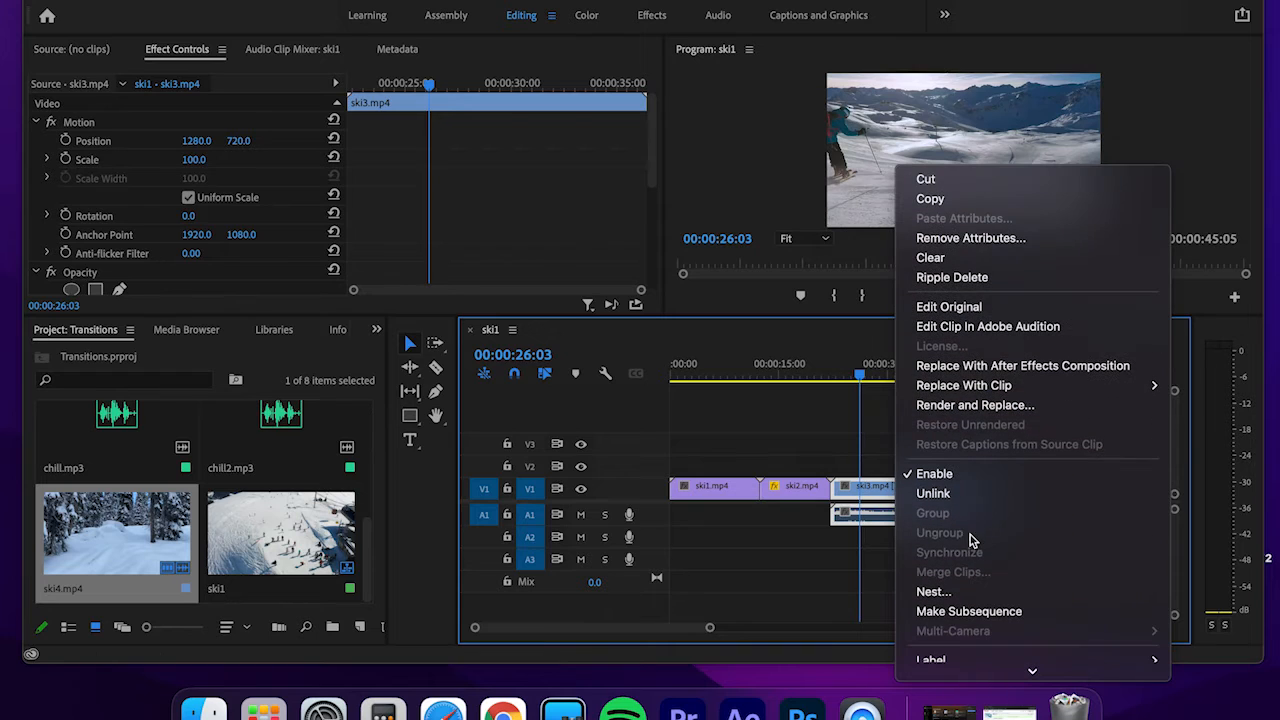
click(980, 496)
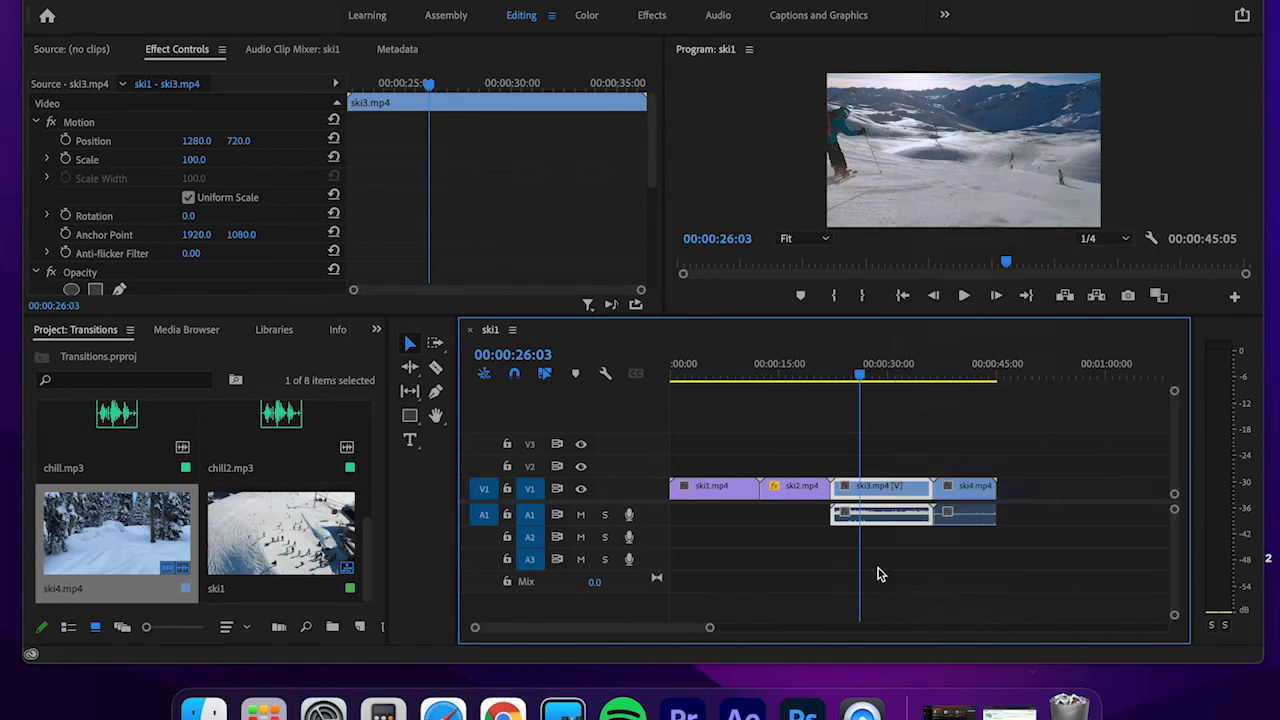
click(838, 563)
click(907, 515)
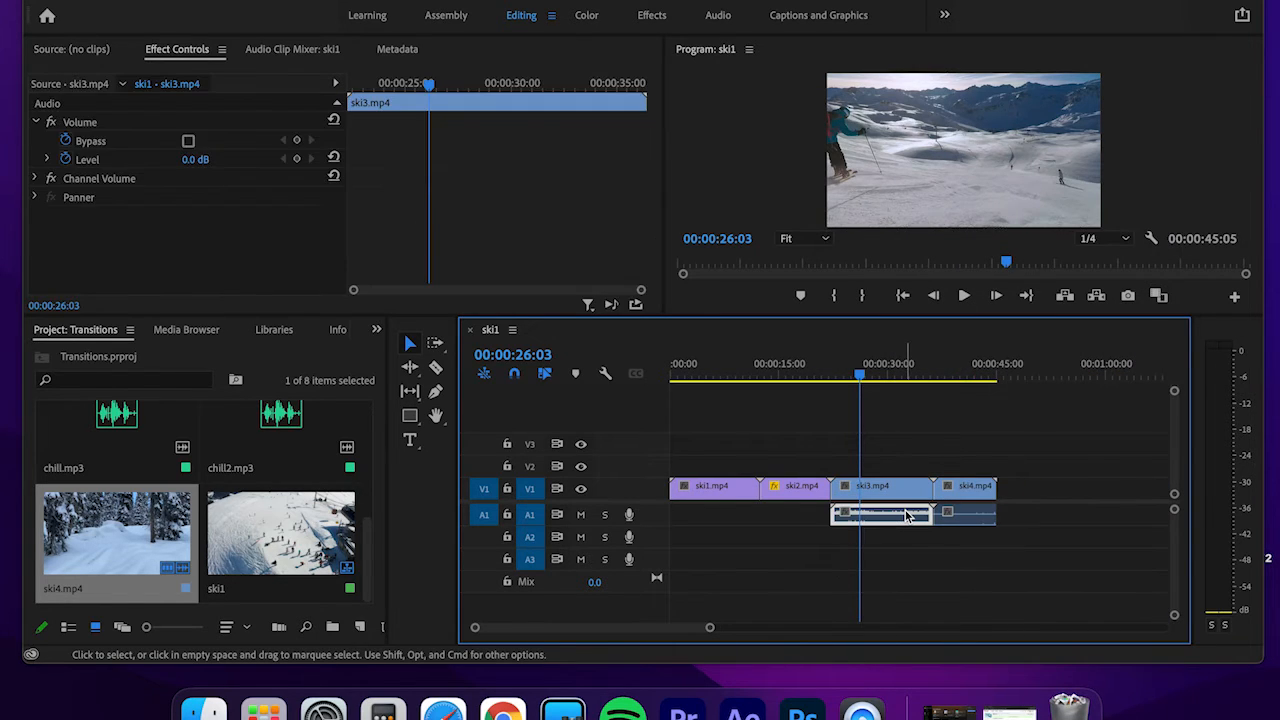
key(Delete)
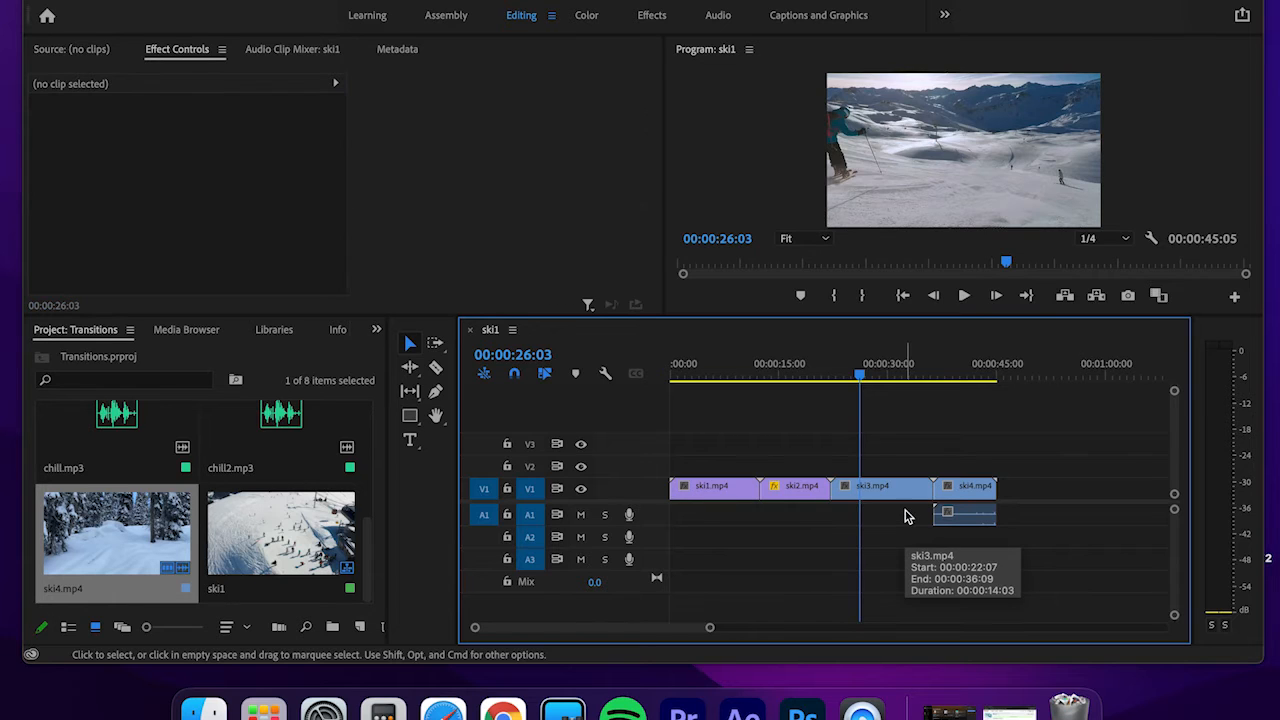
- Unlink the audio of ski4.mp4 from its video and delete the audio clip from track A1
click(966, 488)
right_click(966, 488)
scroll(1027, 580, down, 5)
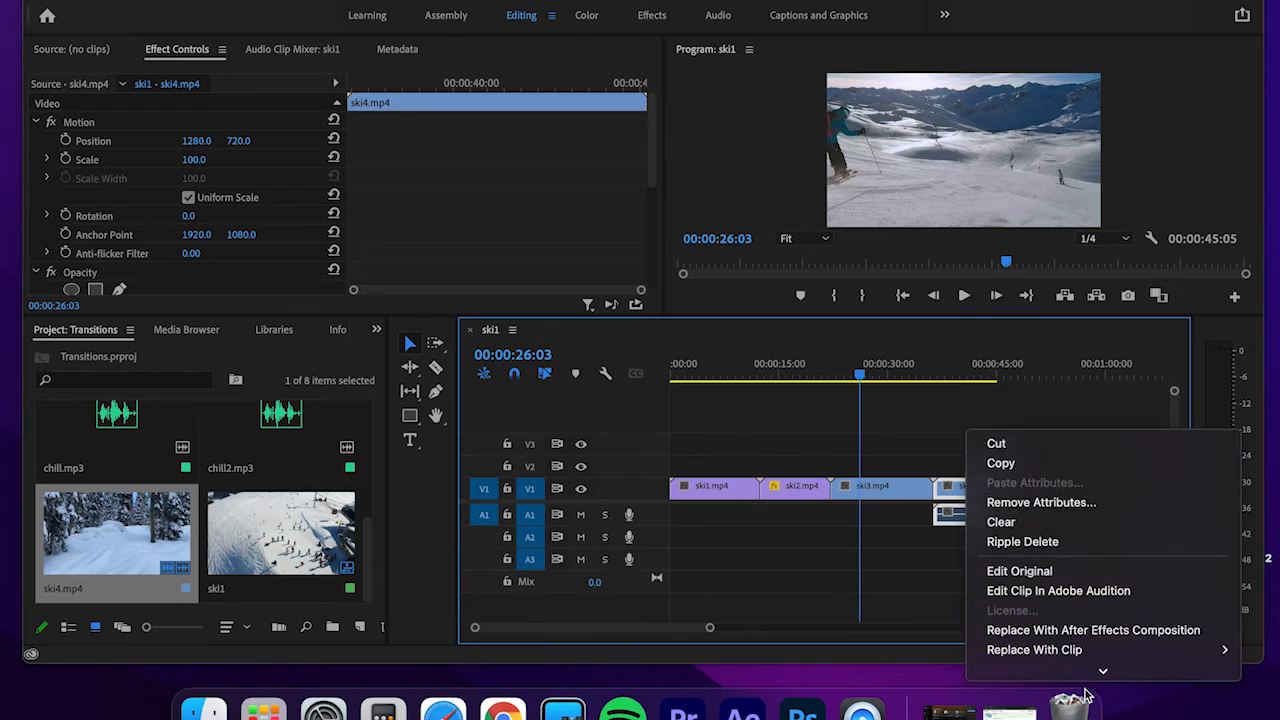
click(1003, 502)
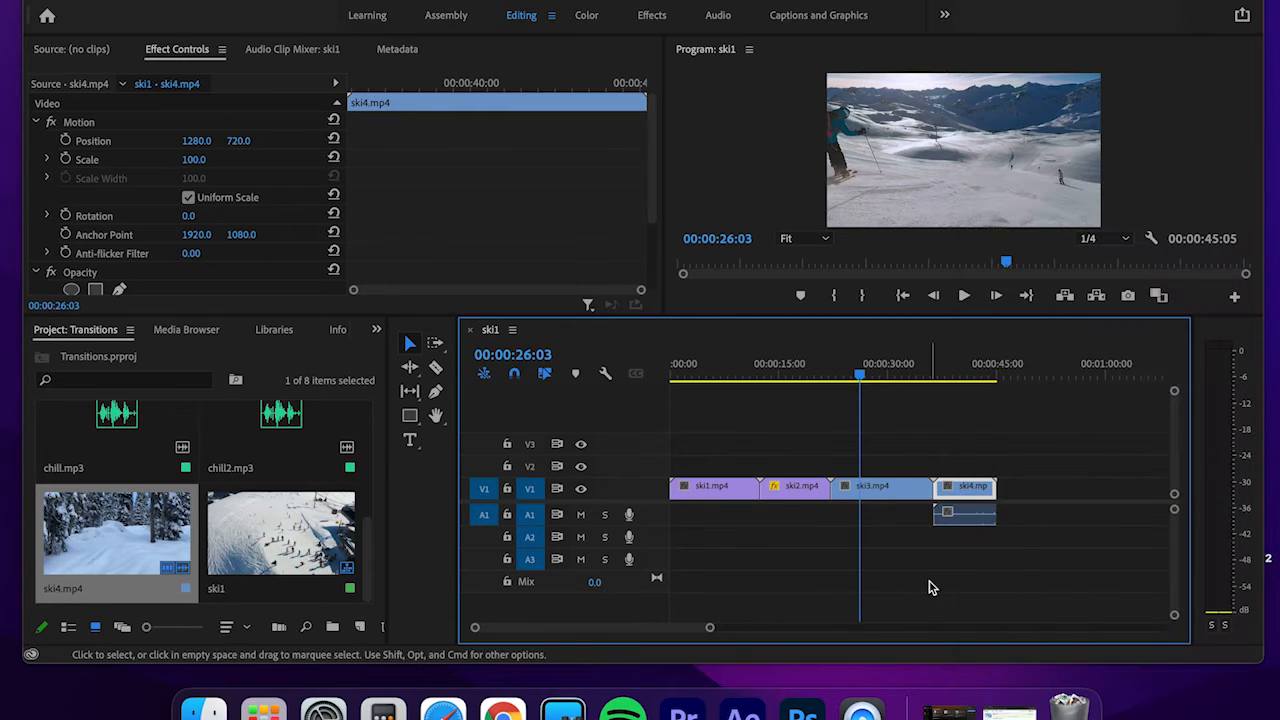
click(929, 586)
click(945, 518)
key(Delete)
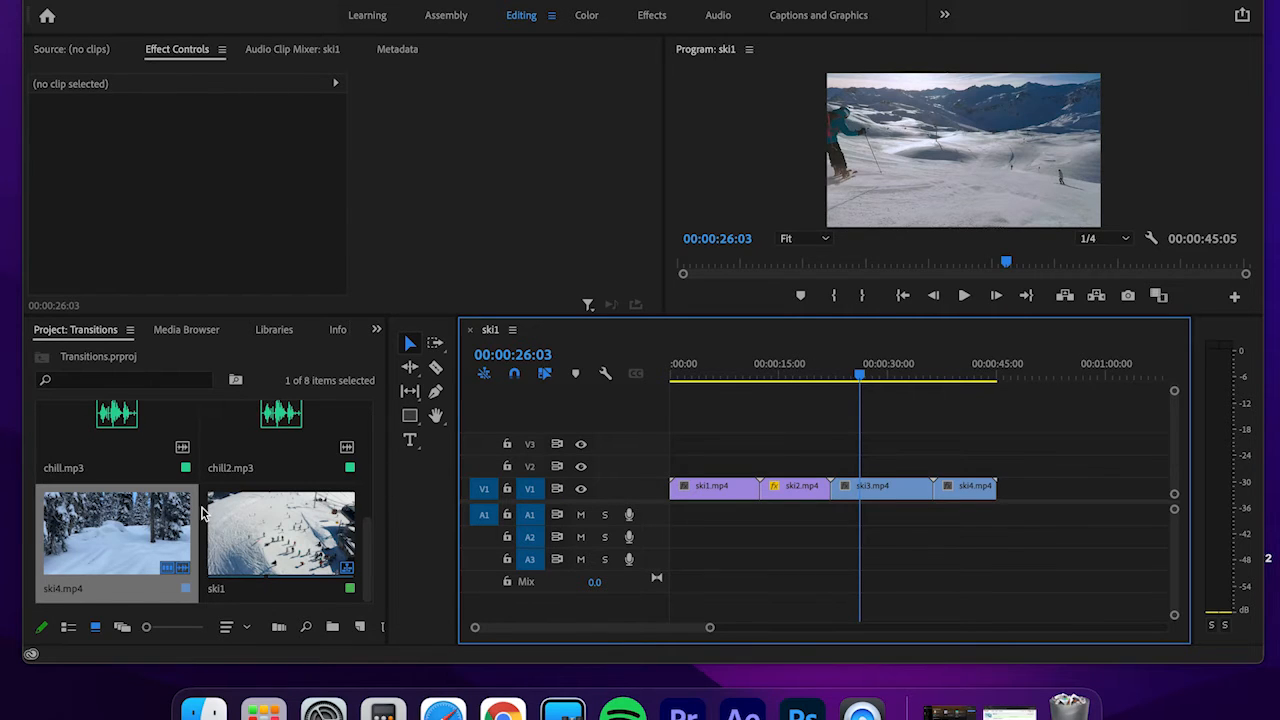
- Add buildup.mp3 to track A1 at the very start of the sequence
scroll(202, 513, up, 5)
scroll(202, 513, down, 5)
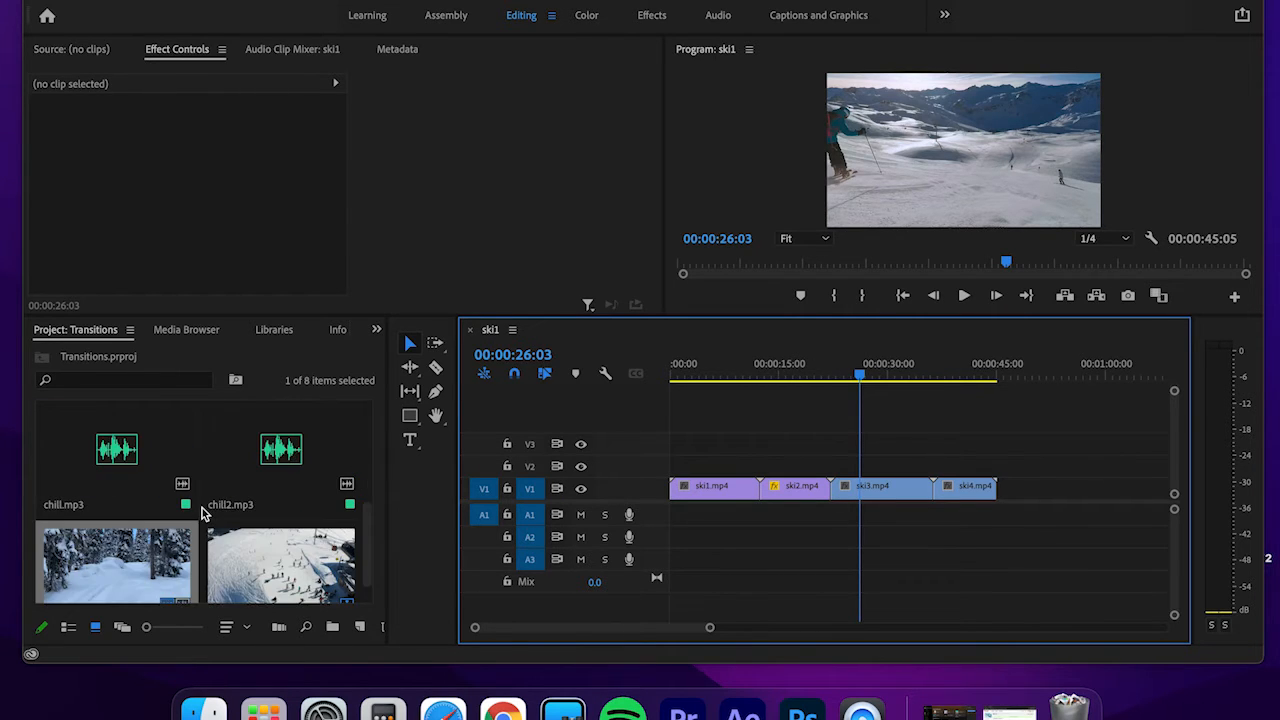
scroll(201, 513, up, 2)
drag(274, 451, 681, 513)
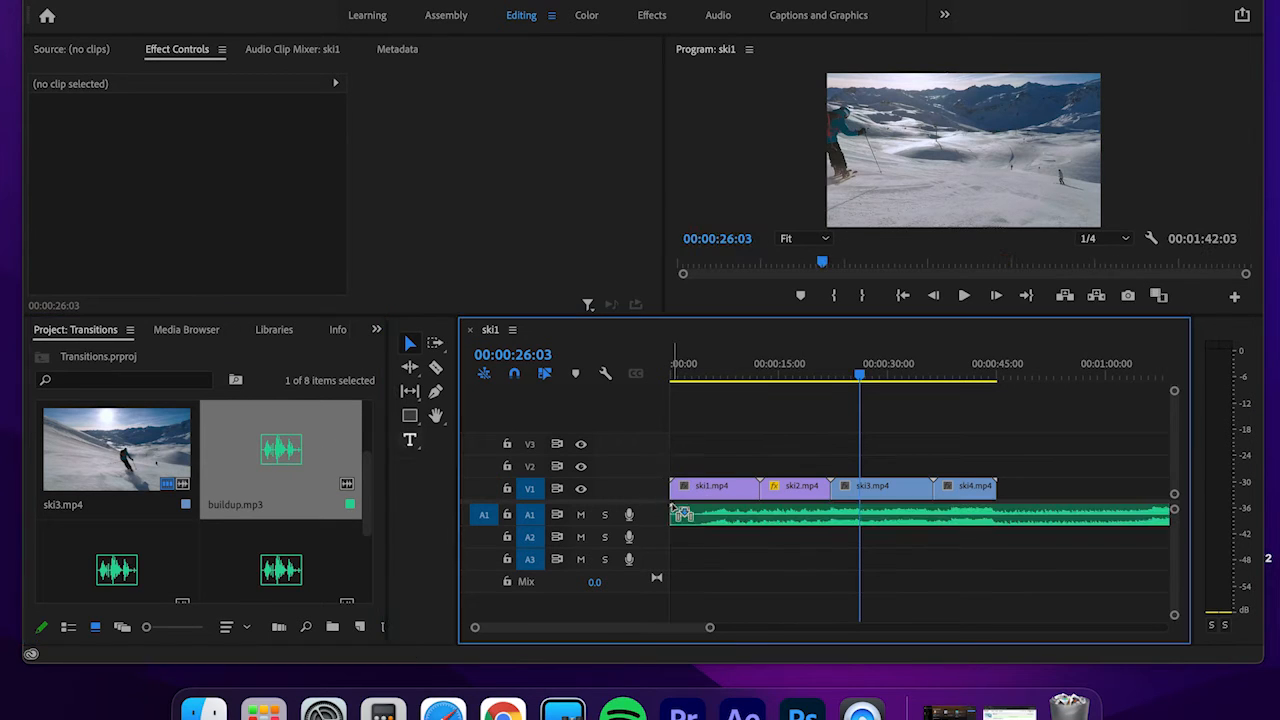
- Trim the end of buildup.mp3 back to the cut between ski2.mp4 and ski3.mp4
drag(704, 632, 790, 624)
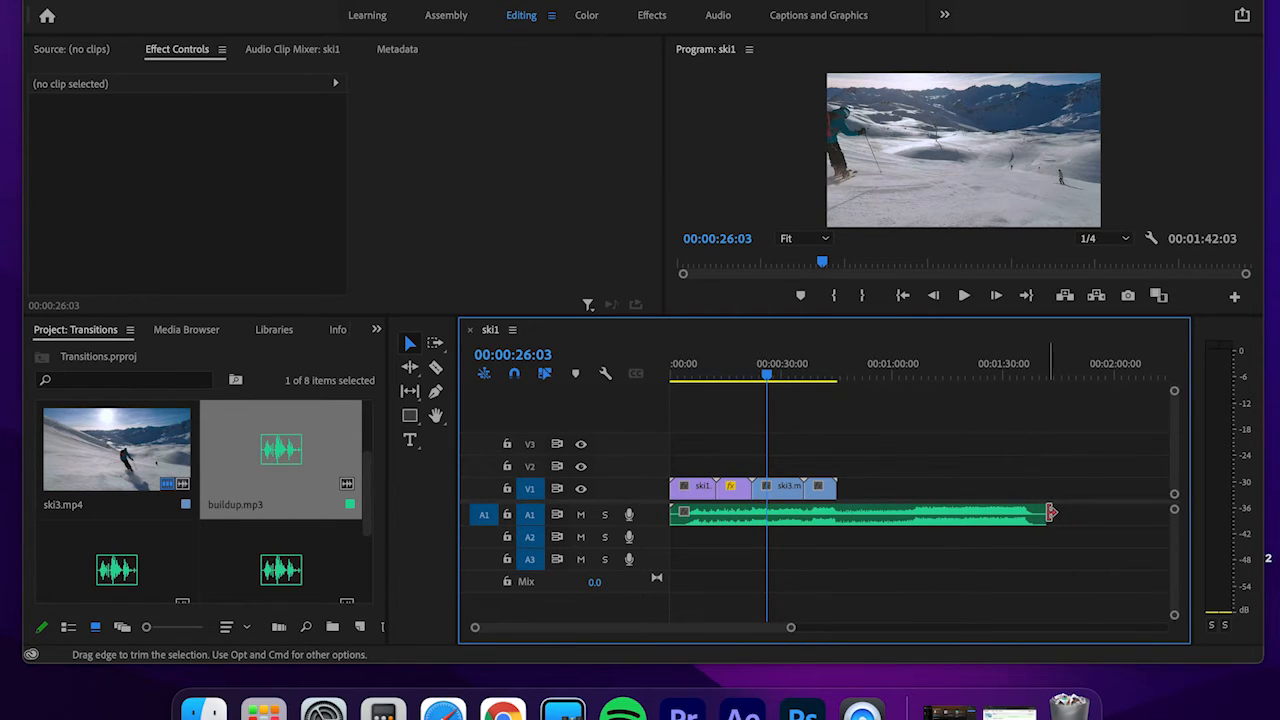
mouse_move(1048, 513)
mouse_down()
mouse_move(752, 518)
mouse_move(945, 510)
mouse_move(771, 517)
mouse_move(1043, 526)
mouse_move(1053, 512)
mouse_up()
drag(1040, 514, 750, 521)
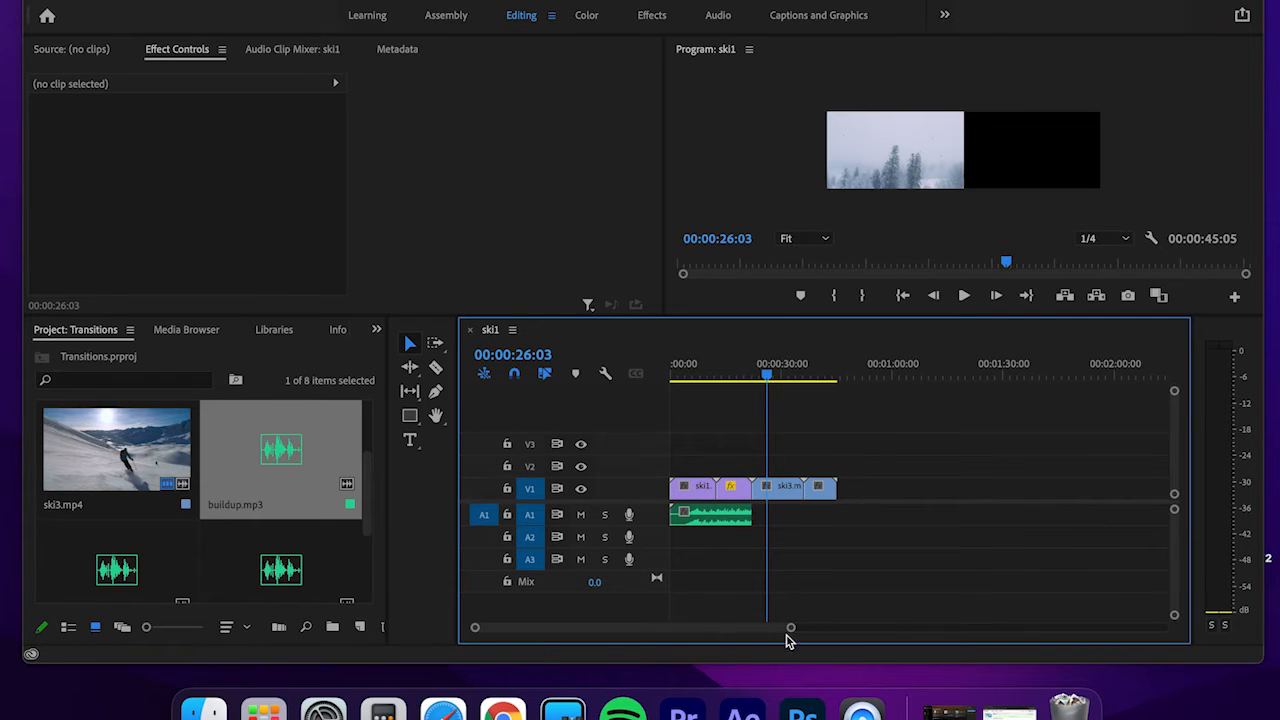
mouse_move(792, 630)
mouse_down()
mouse_move(803, 623)
mouse_move(737, 634)
mouse_move(789, 634)
mouse_up()
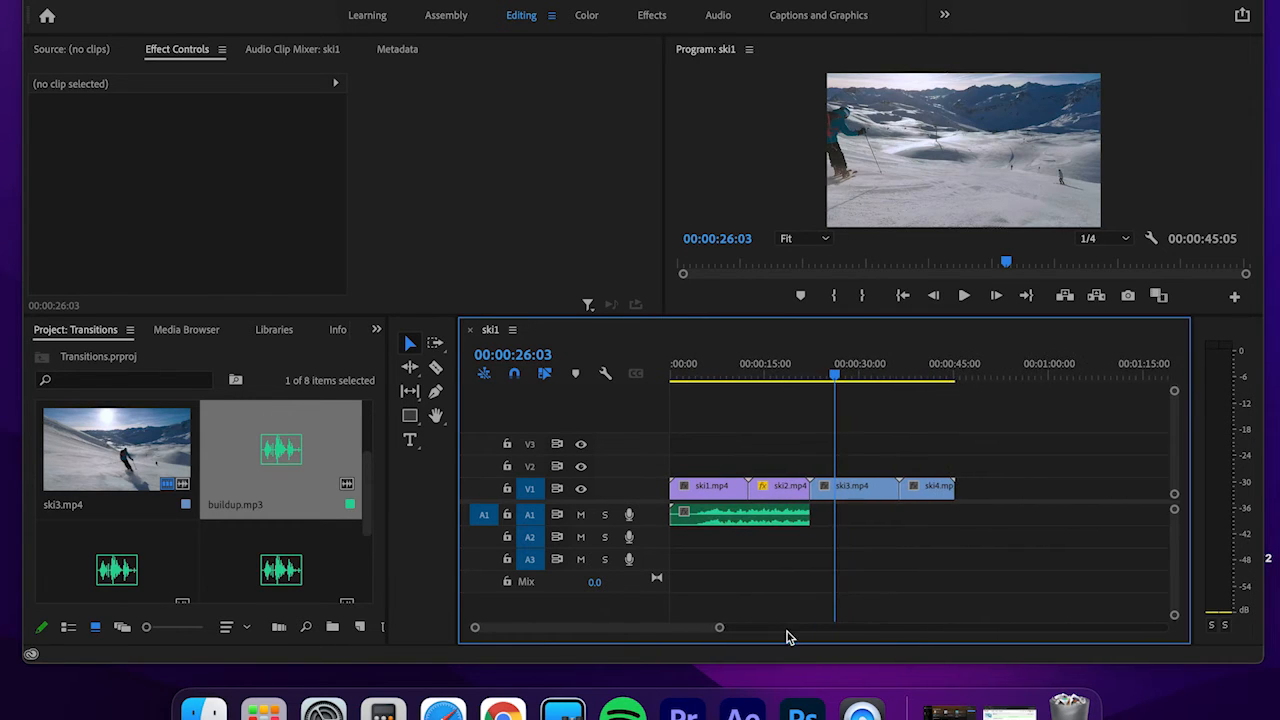
- Try chill2.mp3 directly after buildup.mp3 on track A1, and delete it from the sequence
scroll(318, 504, down, 3)
scroll(318, 506, up, 3)
scroll(322, 510, down, 2)
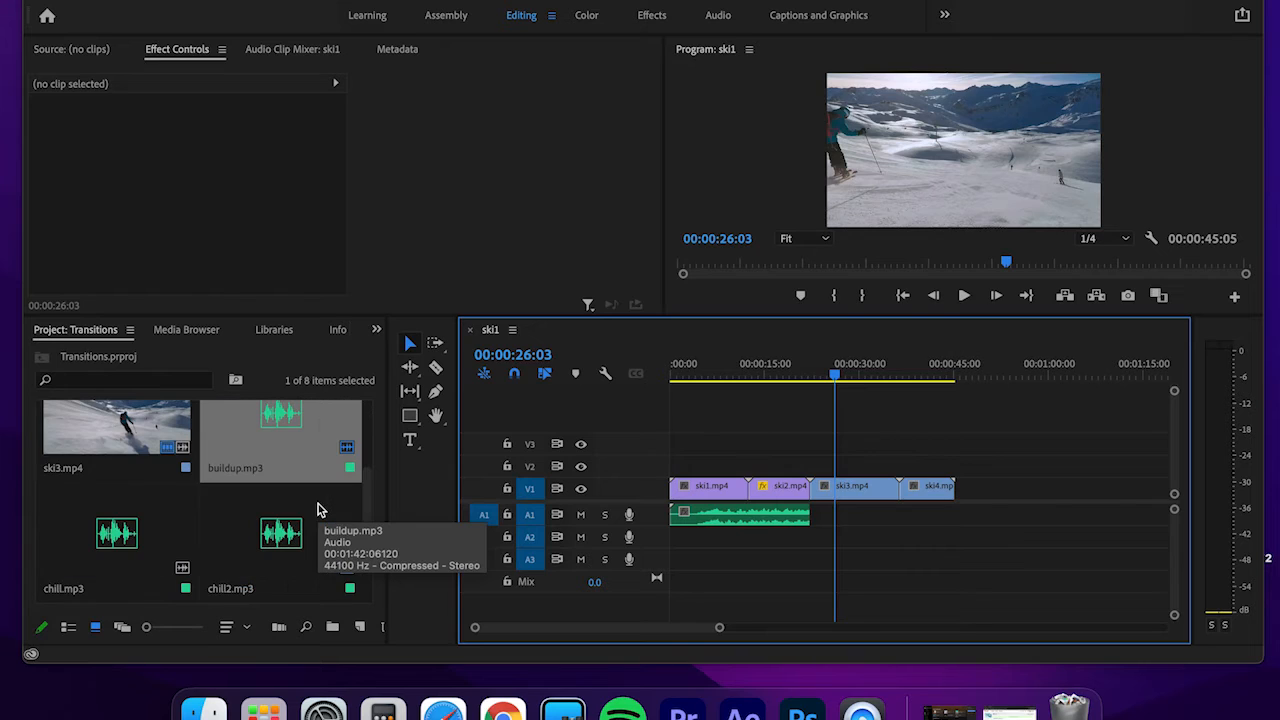
click(272, 546)
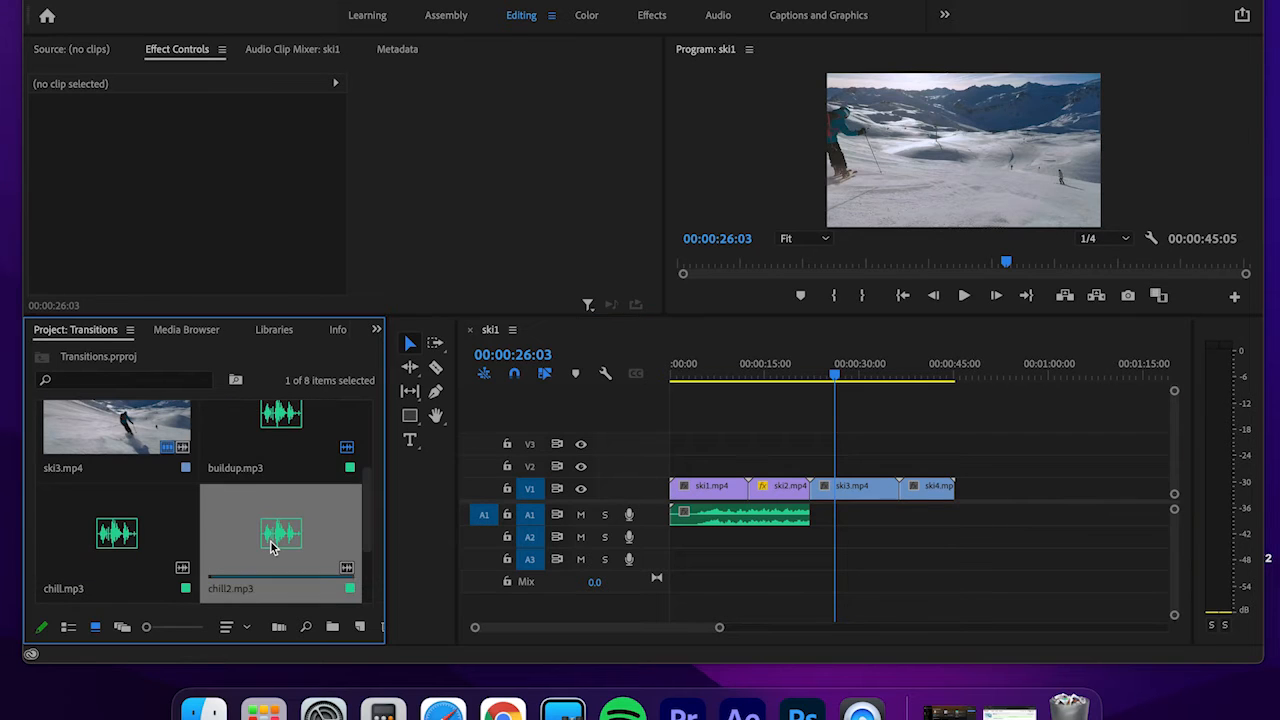
drag(272, 546, 818, 520)
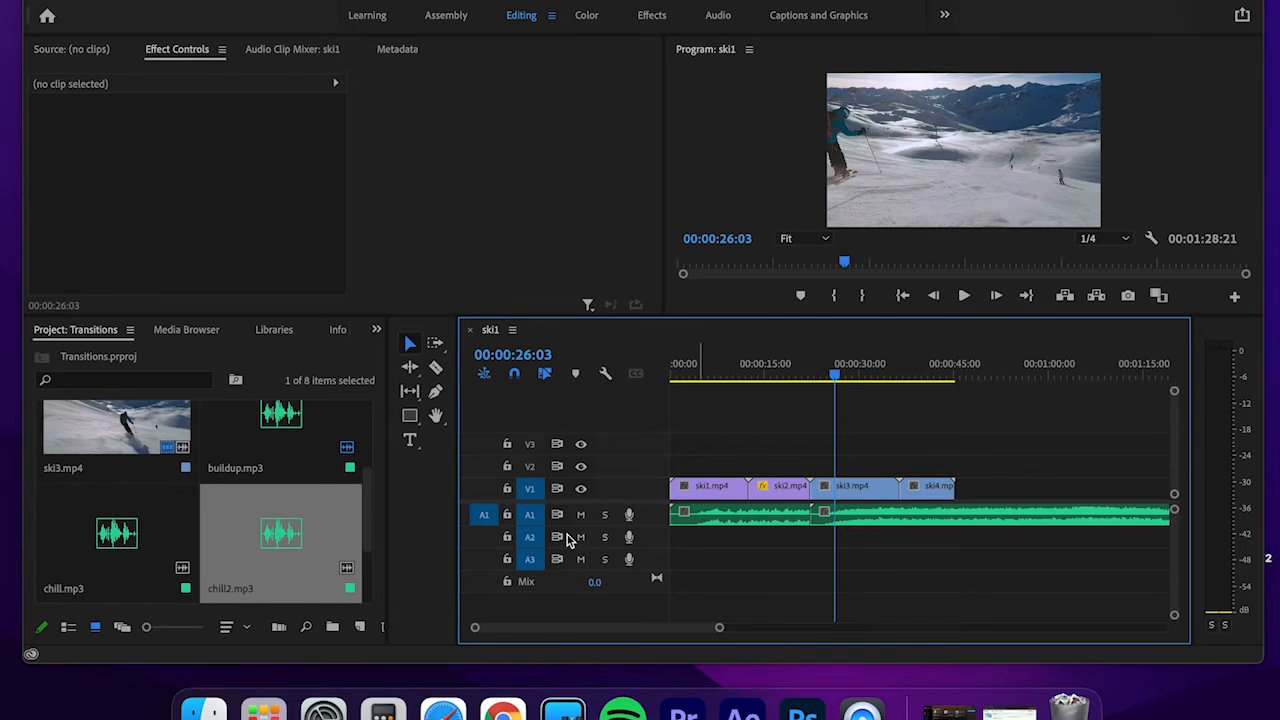
click(868, 521)
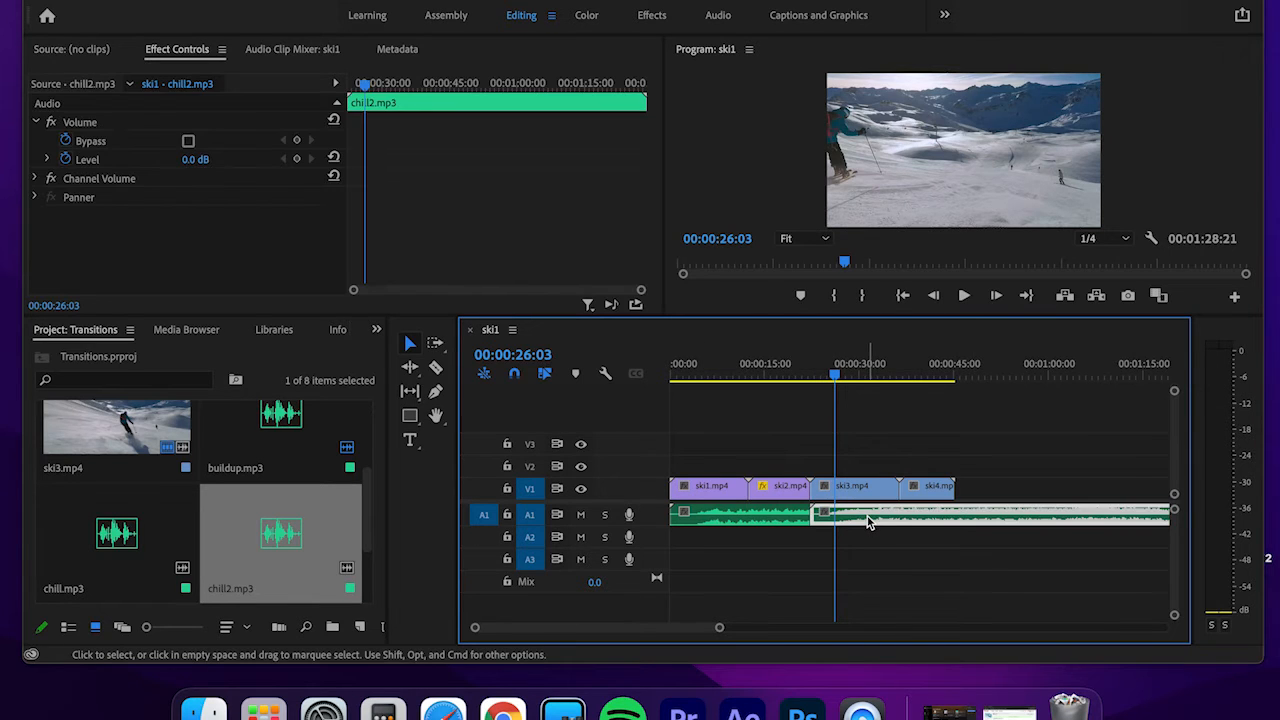
key(Delete)
- Add chill.mp3 directly after buildup.mp3 on track A1 and trim its end to match the end of ski4.mp4
drag(175, 510, 815, 515)
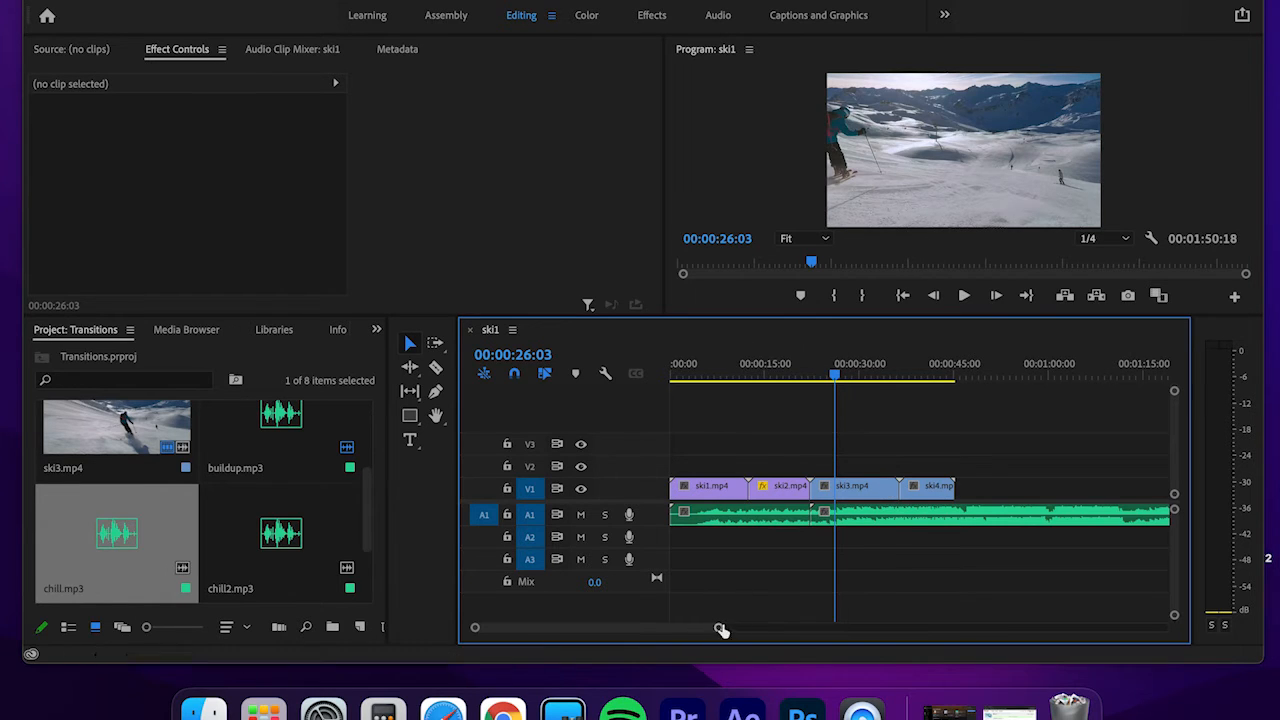
drag(720, 628, 785, 628)
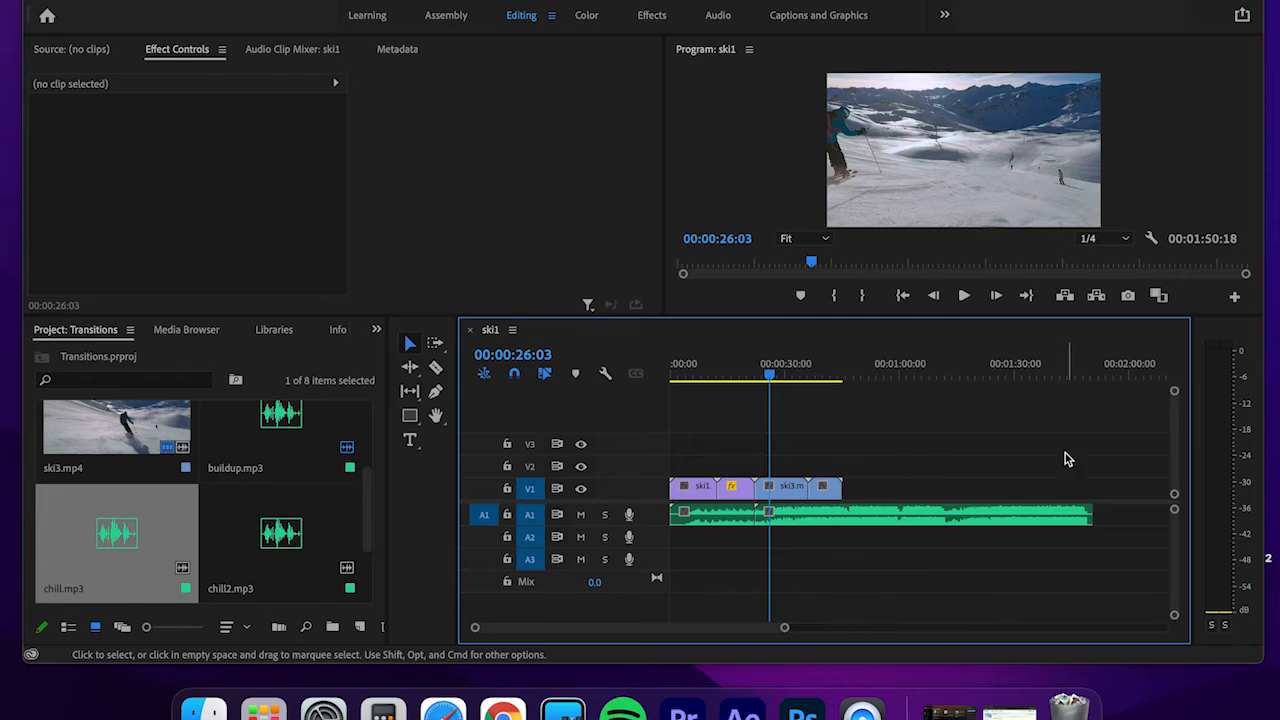
drag(1087, 507, 833, 505)
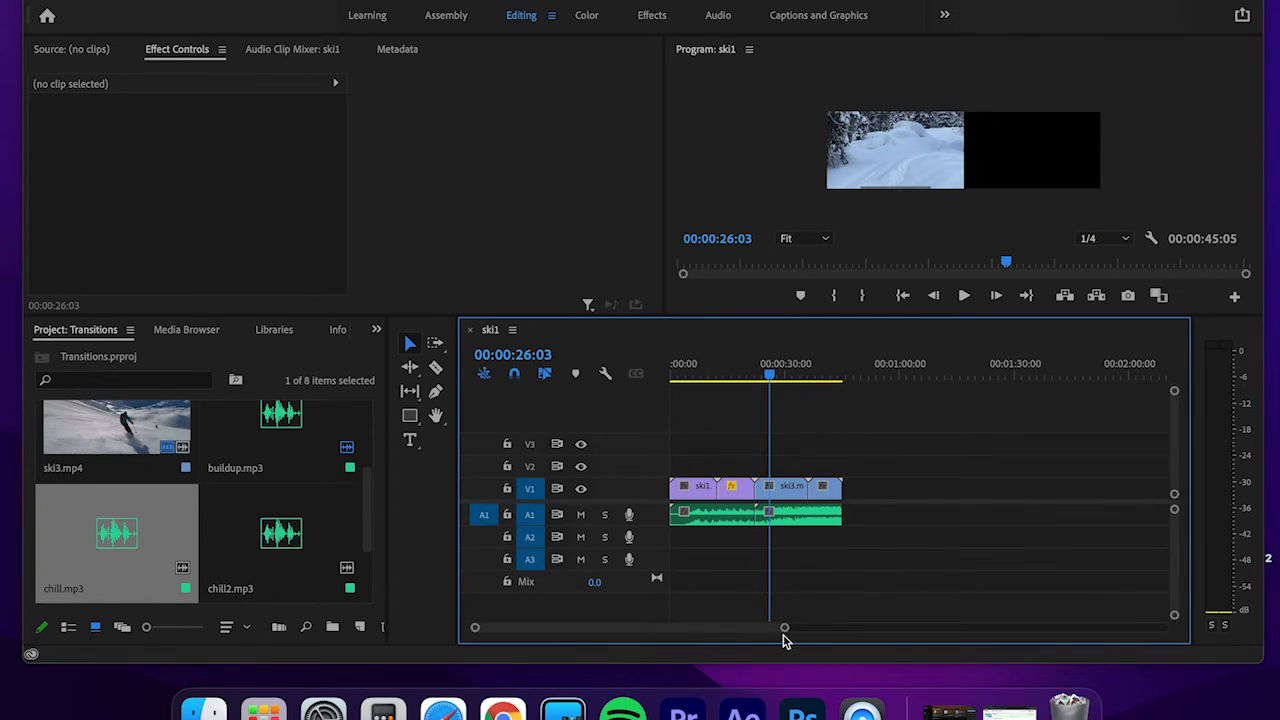
mouse_move(785, 632)
mouse_down()
mouse_move(803, 634)
mouse_move(729, 643)
mouse_move(777, 634)
mouse_up()
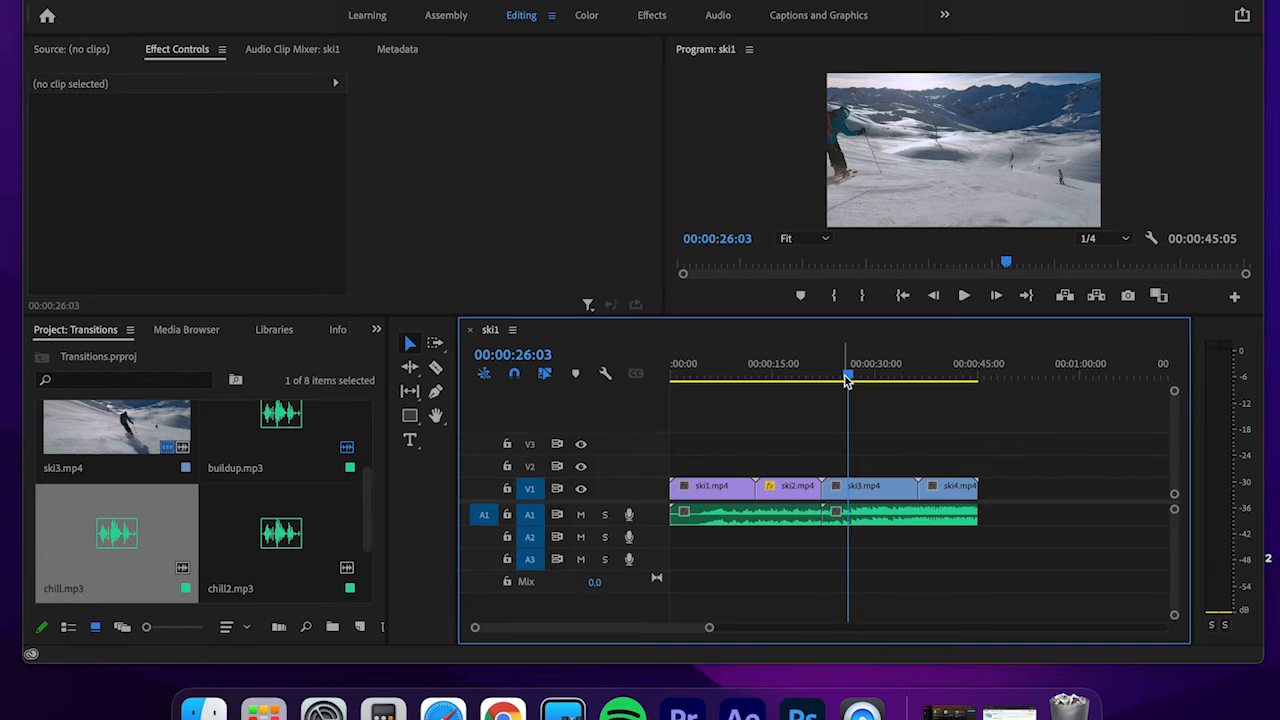
- Move the playhead back near the end of ski2.mp4 at 00:00:21:08 and show the effects library
drag(847, 380, 815, 380)
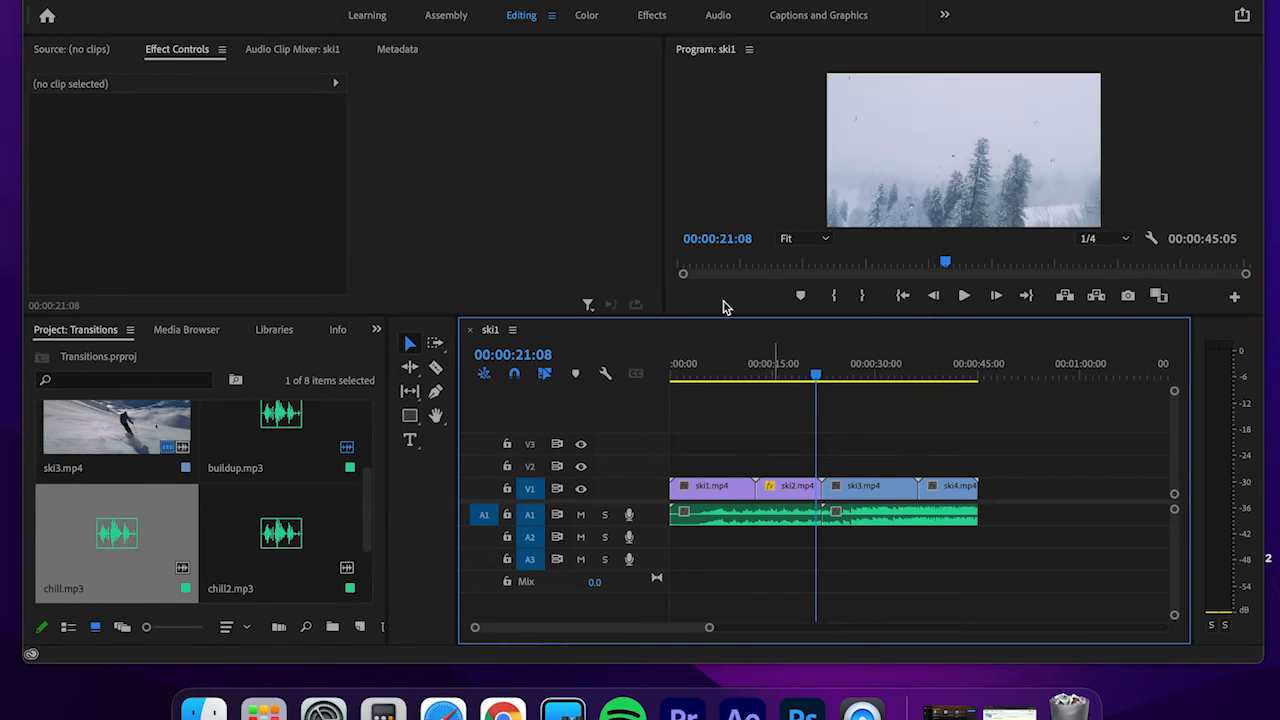
click(560, 1)
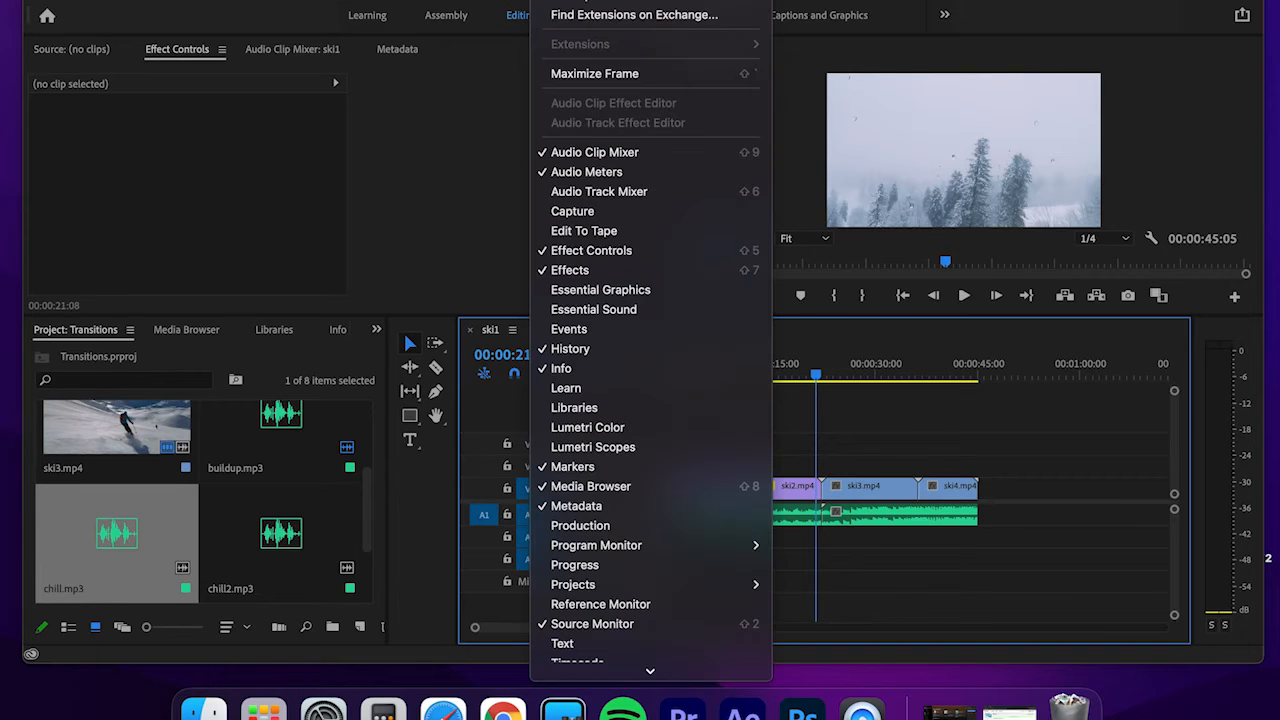
click(570, 270)
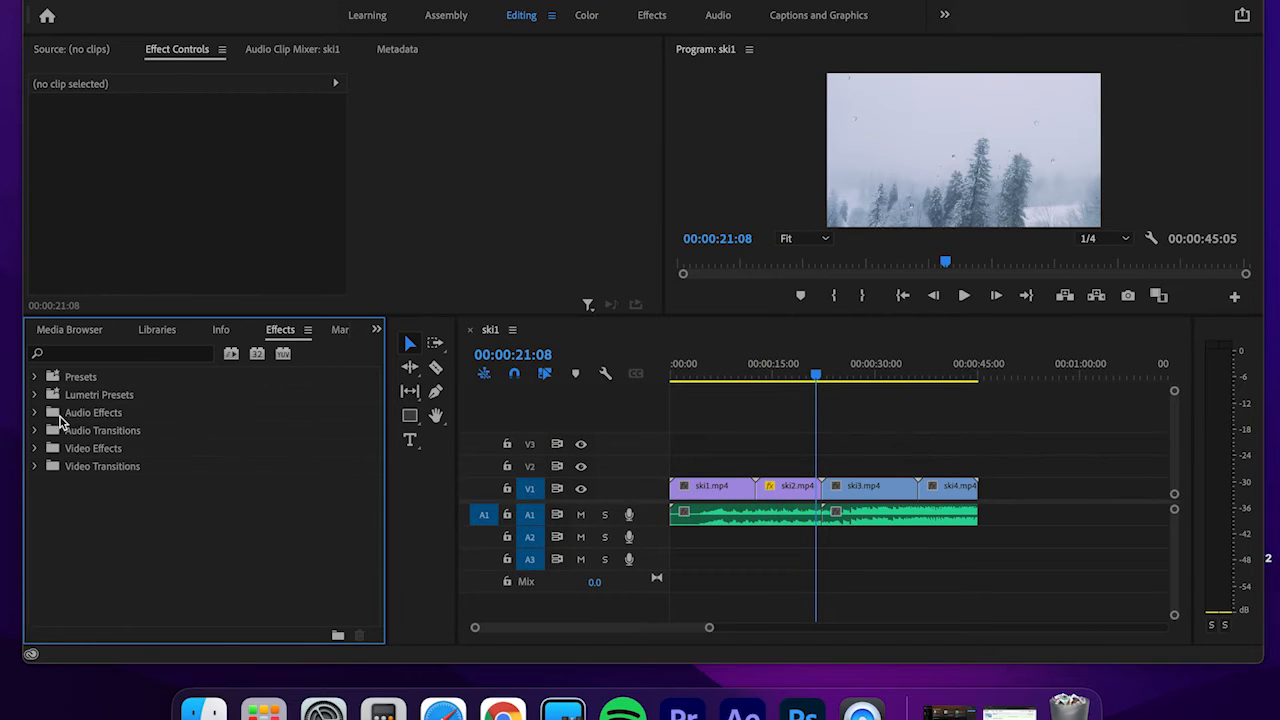
- Switch from the effects library to the project media and back to the effects library
click(377, 331)
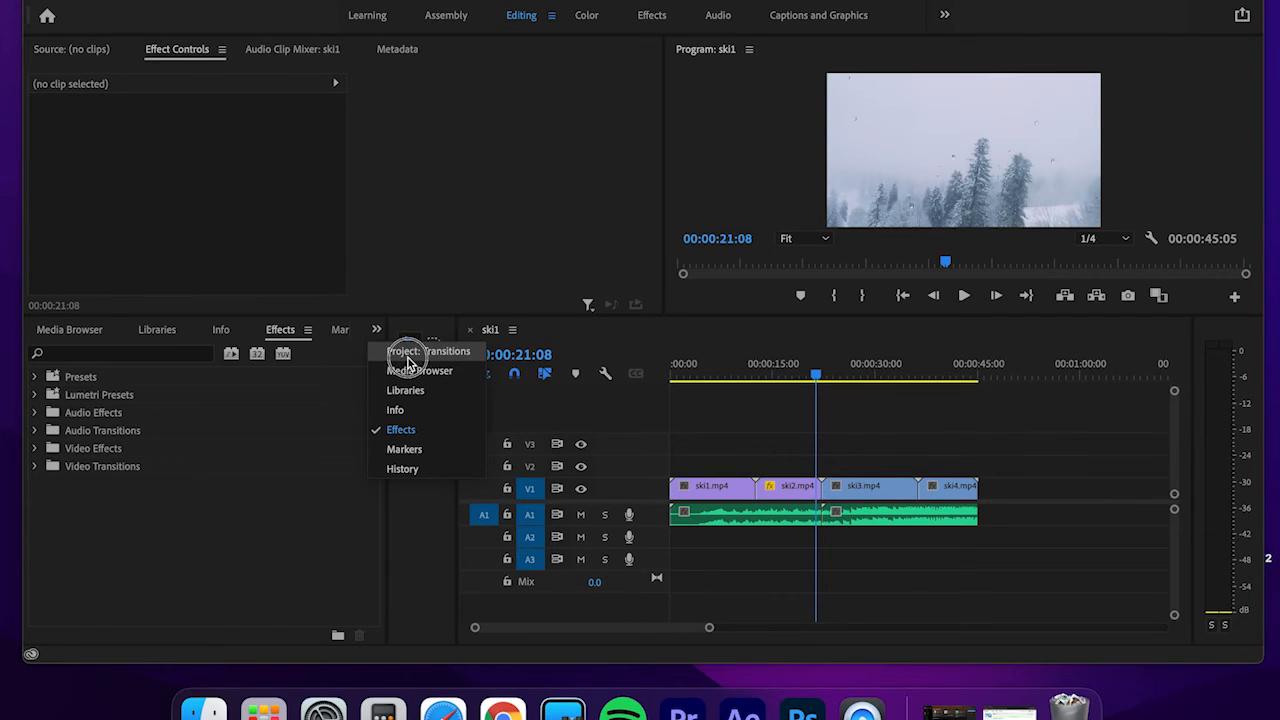
click(408, 354)
click(377, 331)
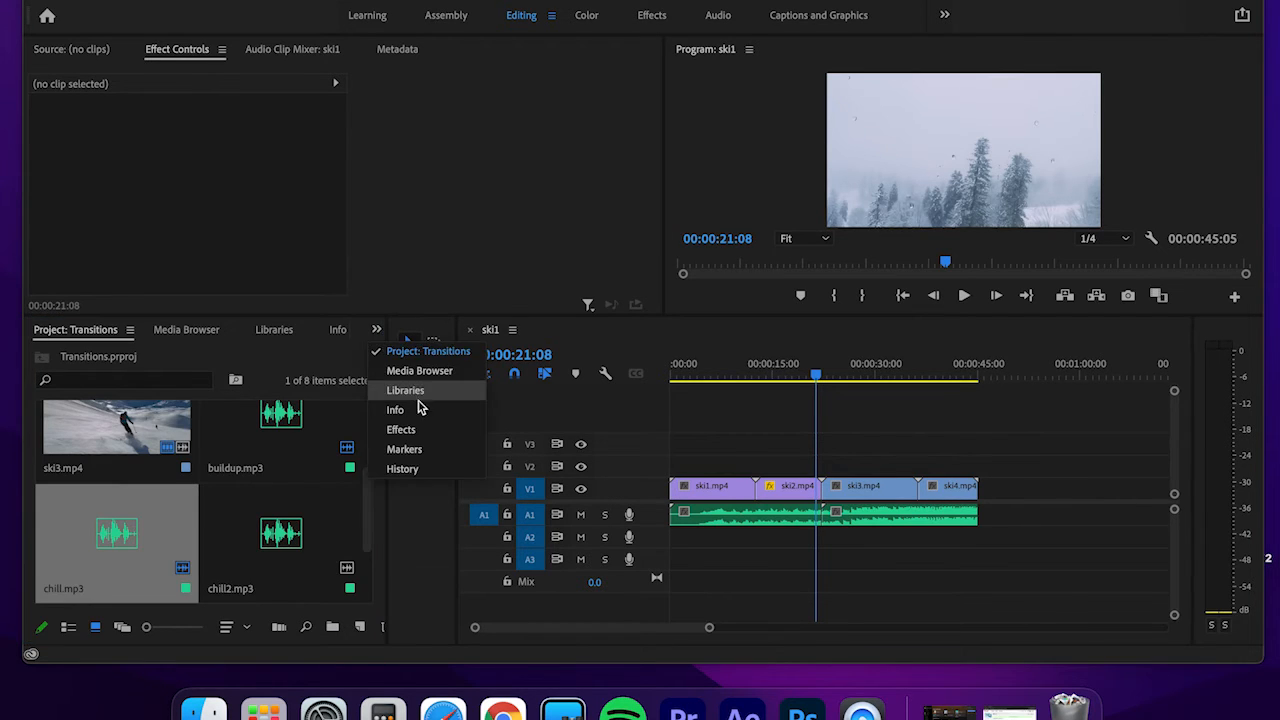
click(420, 431)
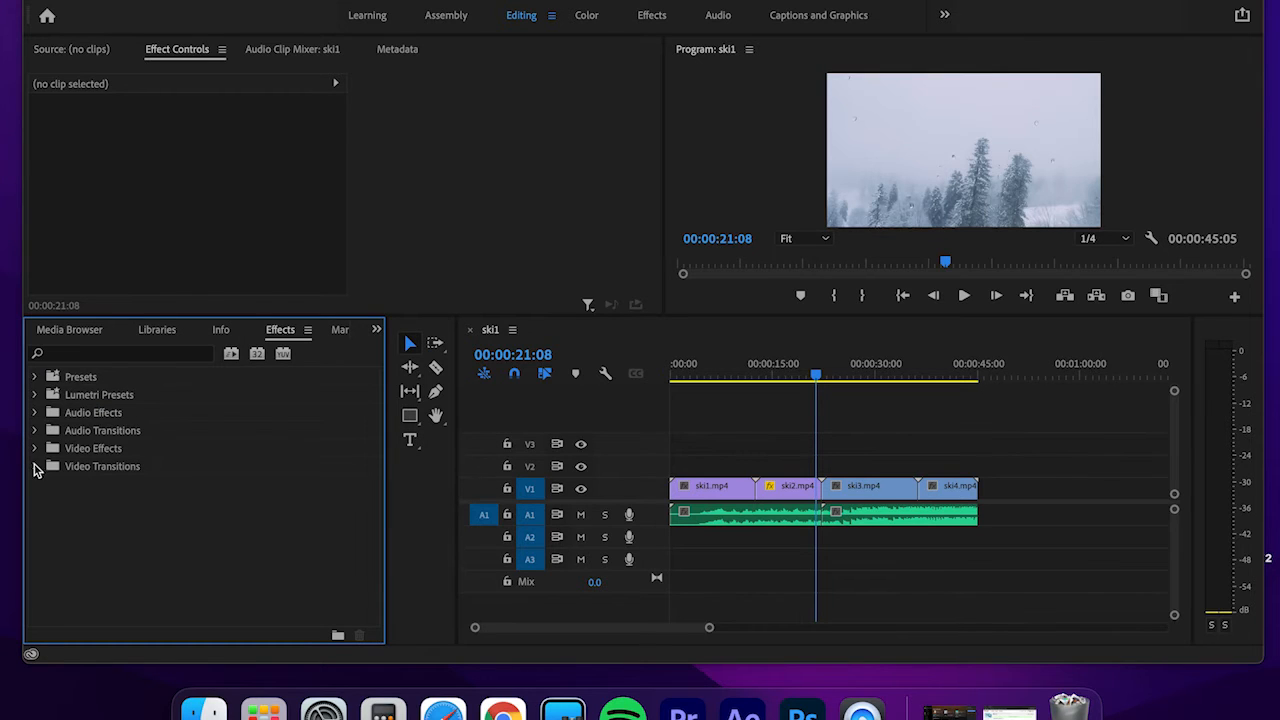
- Expand the Video Transitions category and briefly check the contents of Audio Transitions
click(35, 467)
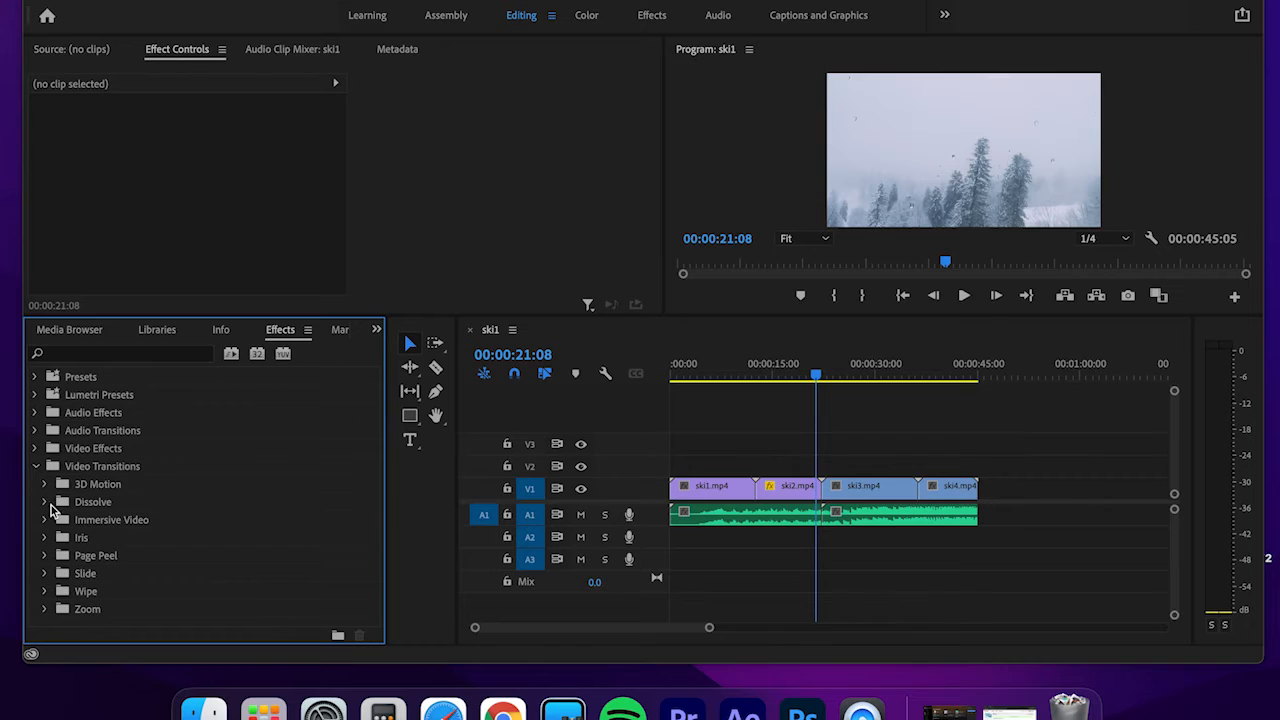
click(35, 430)
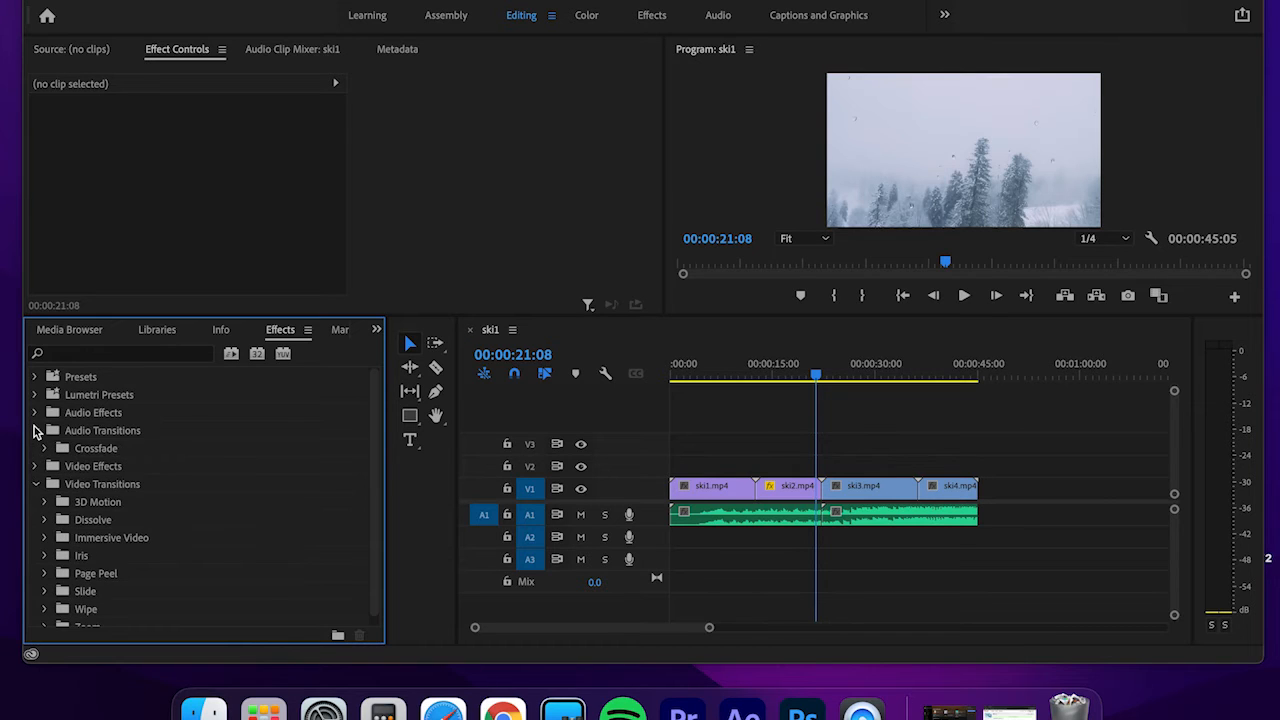
click(35, 430)
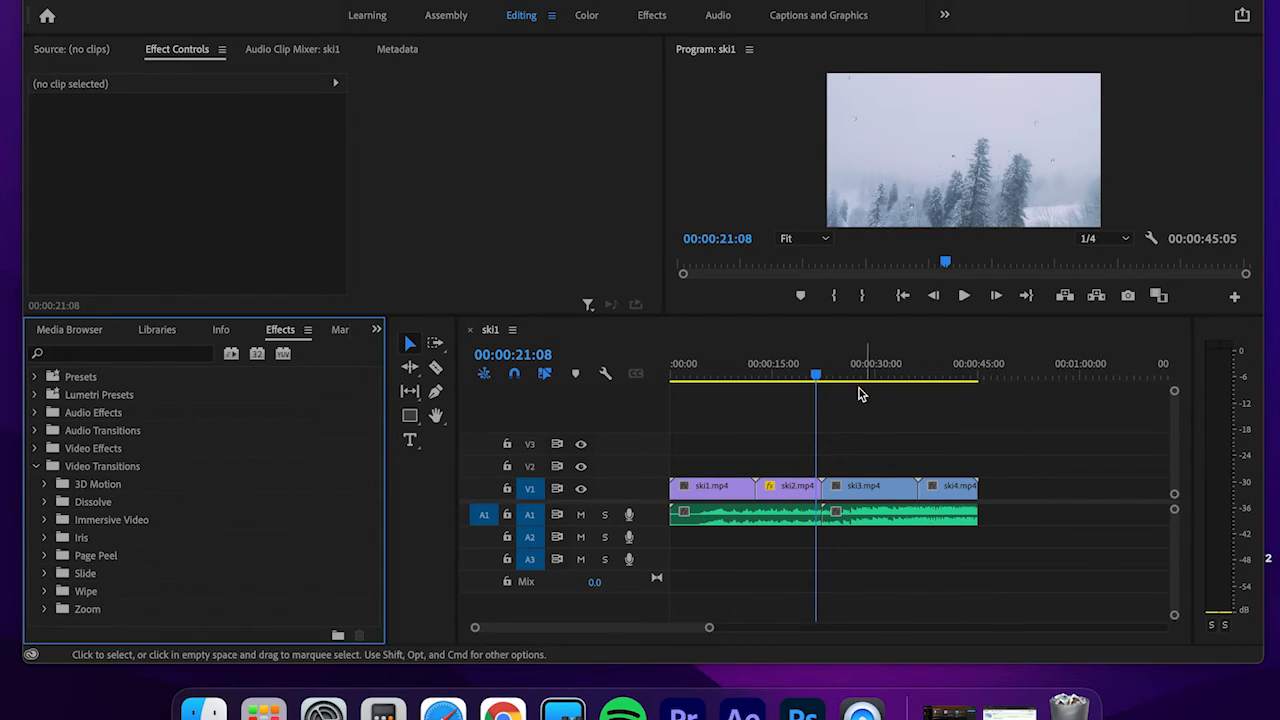
- Set the playhead to 00:00:11:13 before the end of ski1.mp4 and browse the 3D Motion and Dissolve transitions
drag(818, 378, 749, 381)
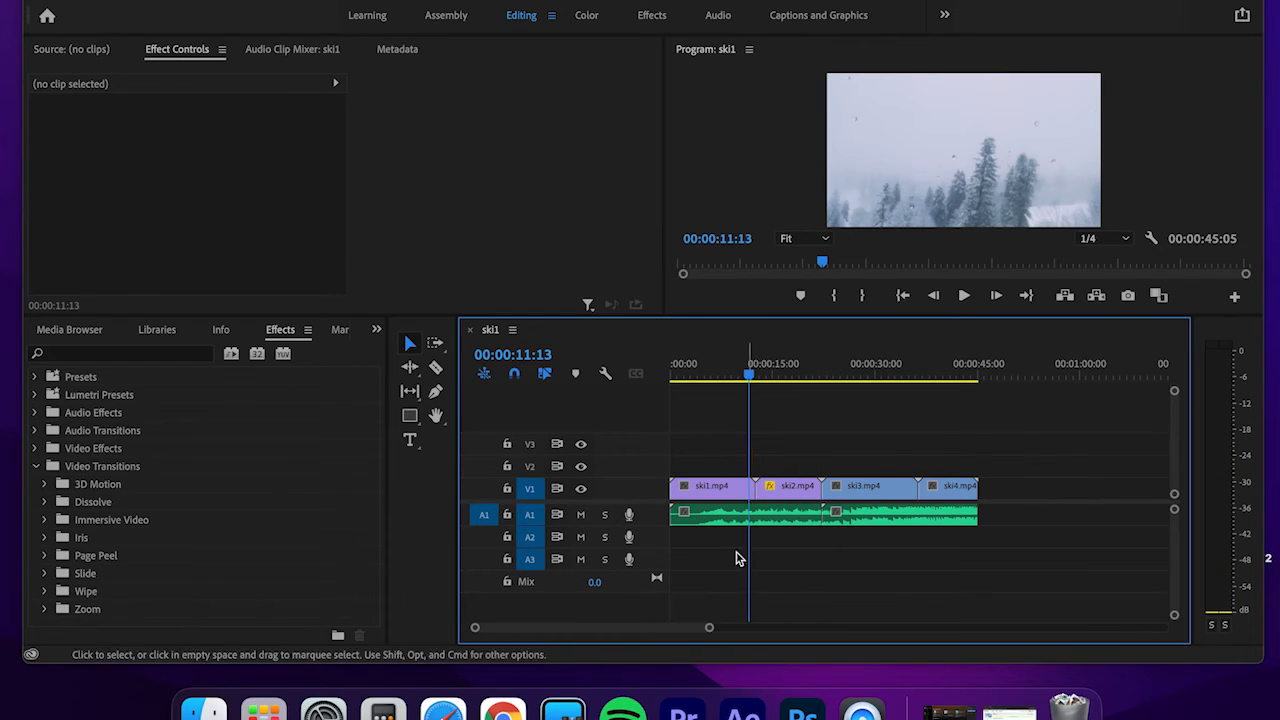
drag(709, 628, 603, 635)
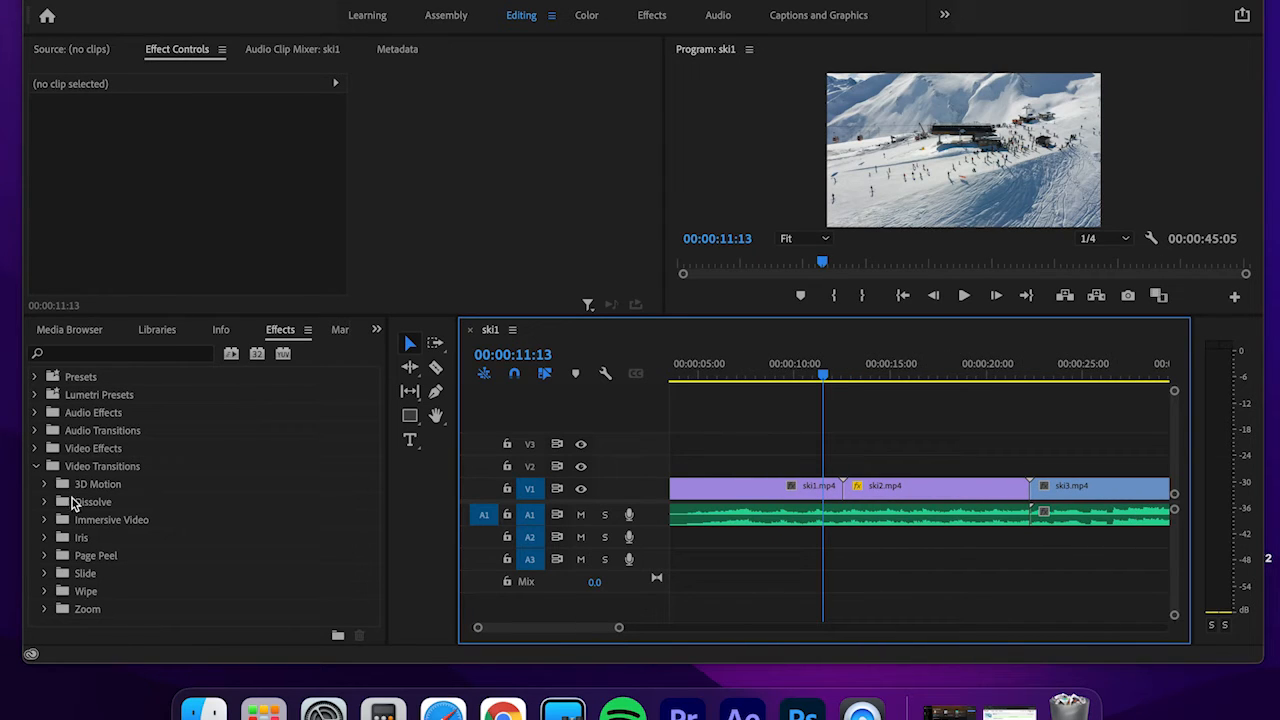
click(44, 484)
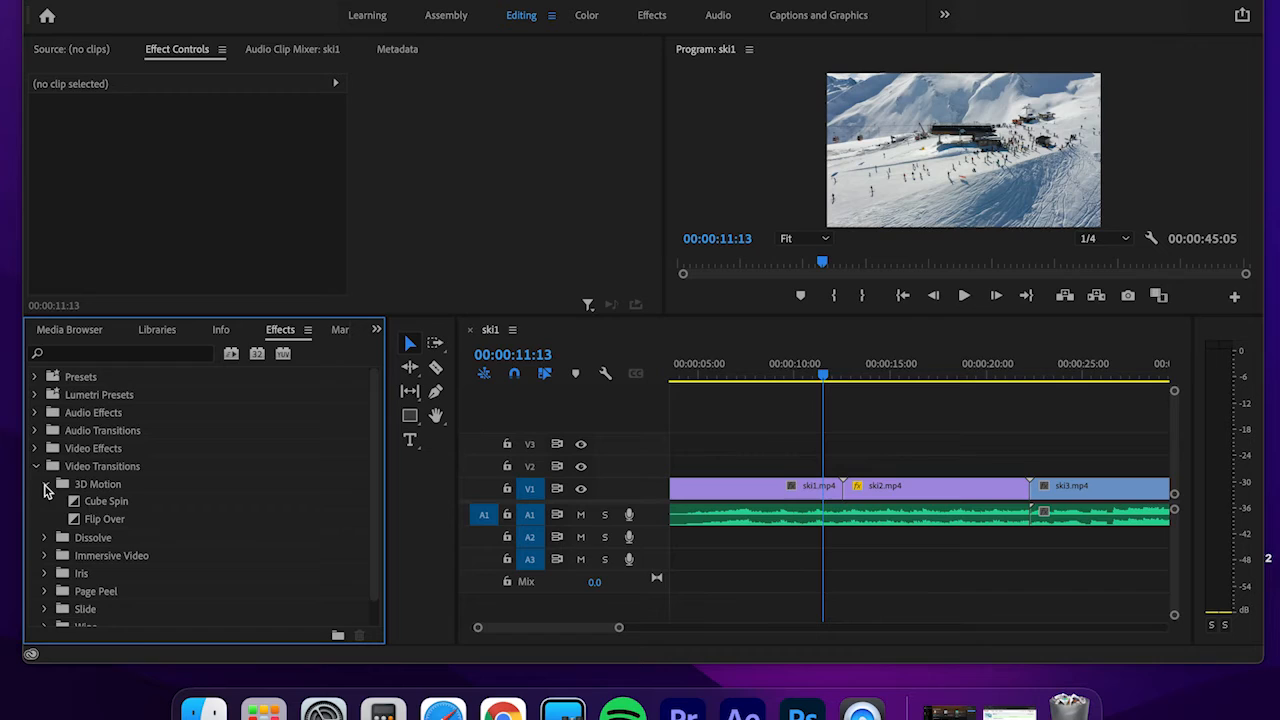
click(104, 522)
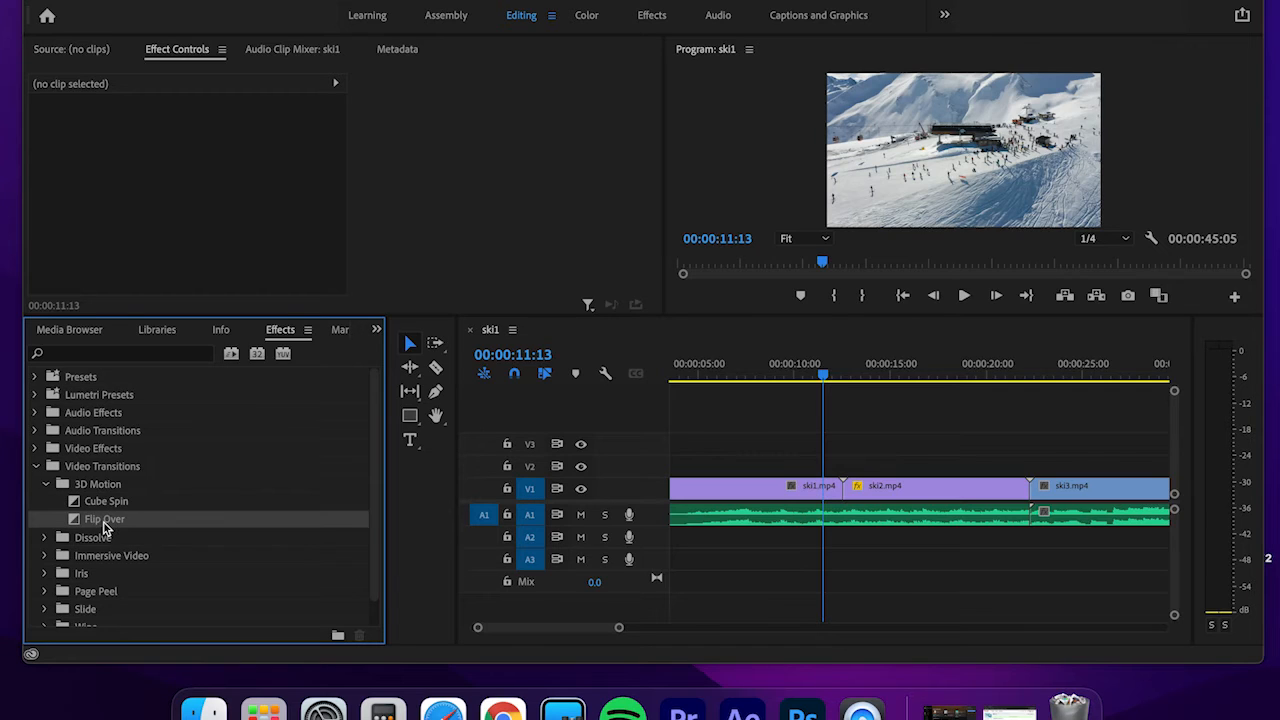
click(44, 542)
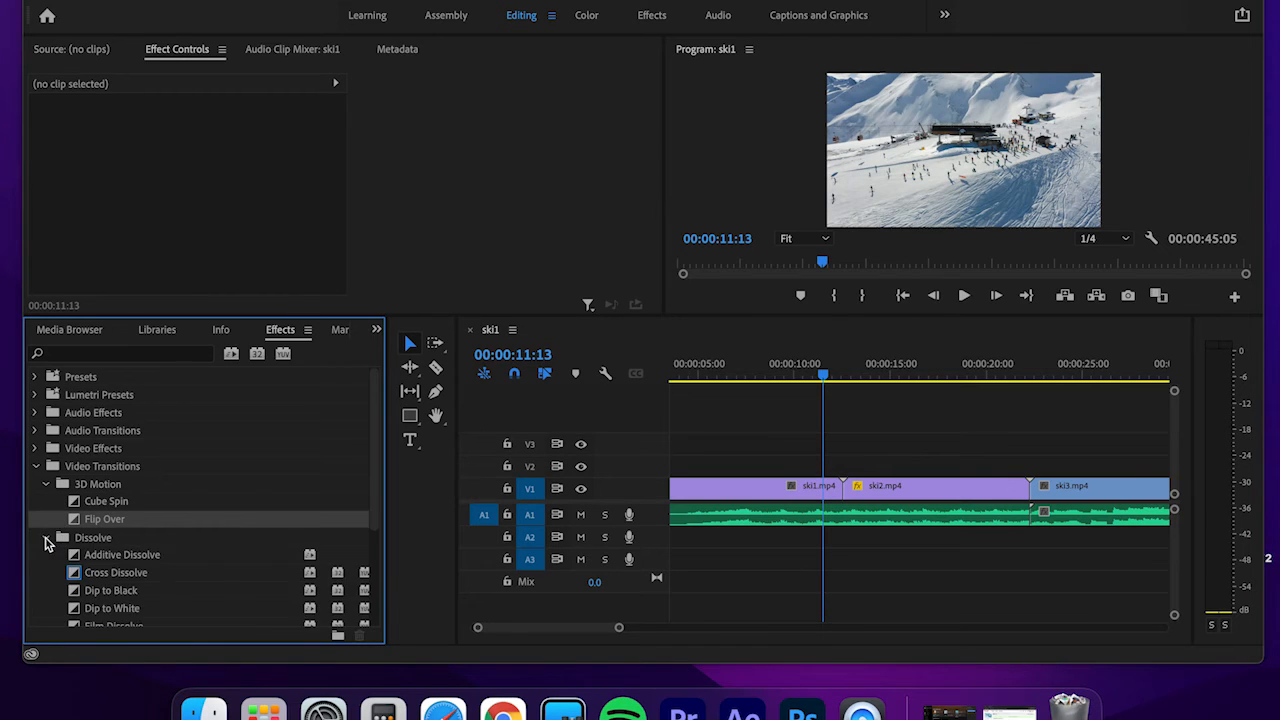
click(44, 542)
click(97, 512)
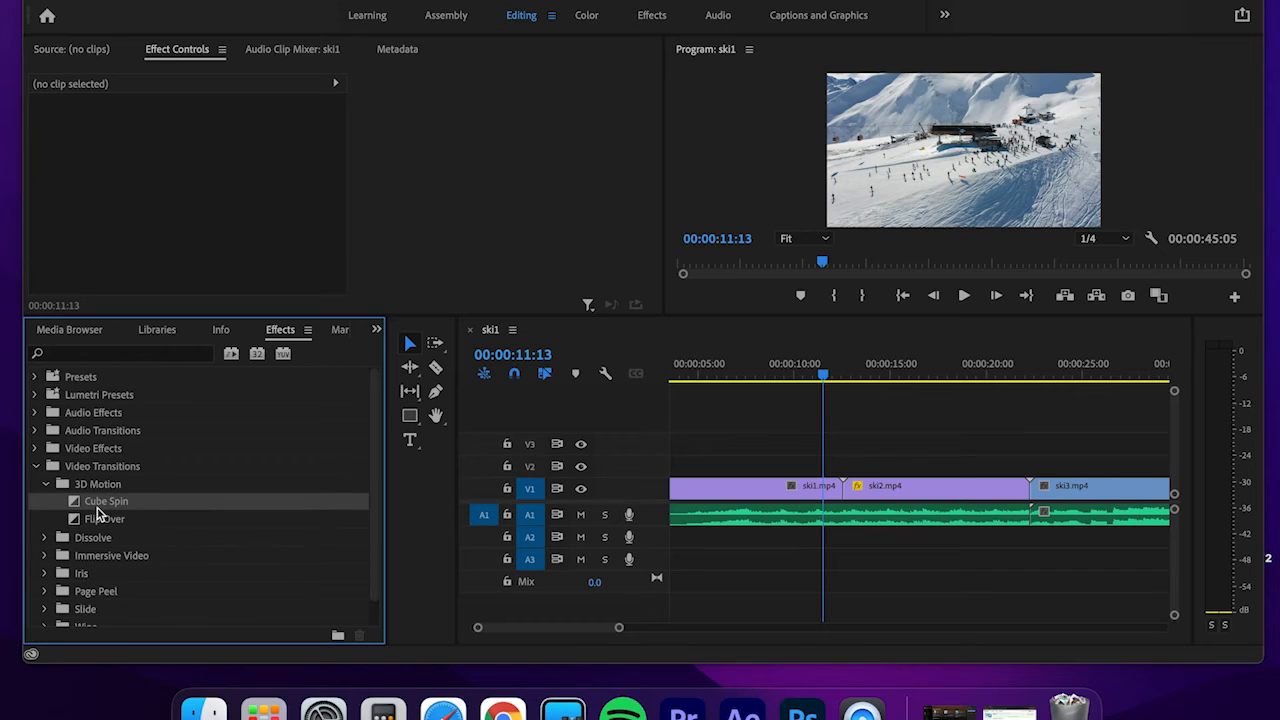
- Apply the Whip transition from the Slide category to the cut between ski1.mp4 and ski2.mp4, accepting repeated frames
scroll(97, 512, down, 2)
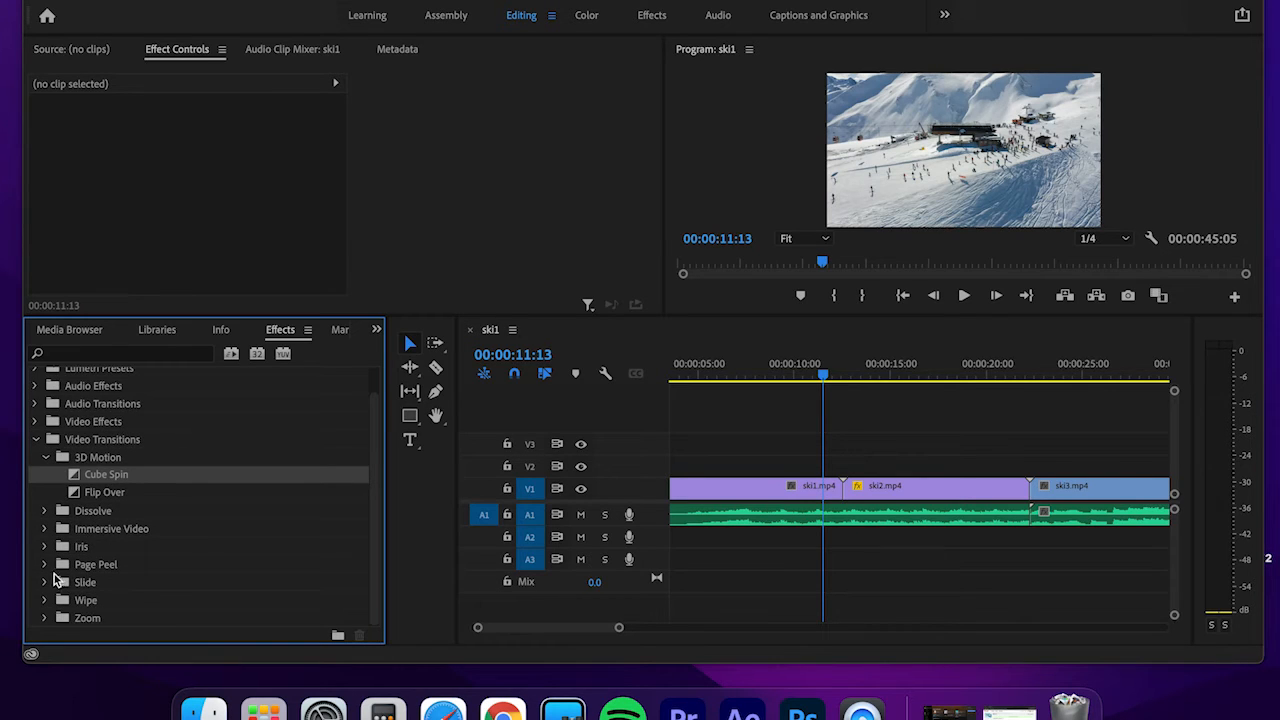
click(46, 582)
scroll(98, 574, down, 6)
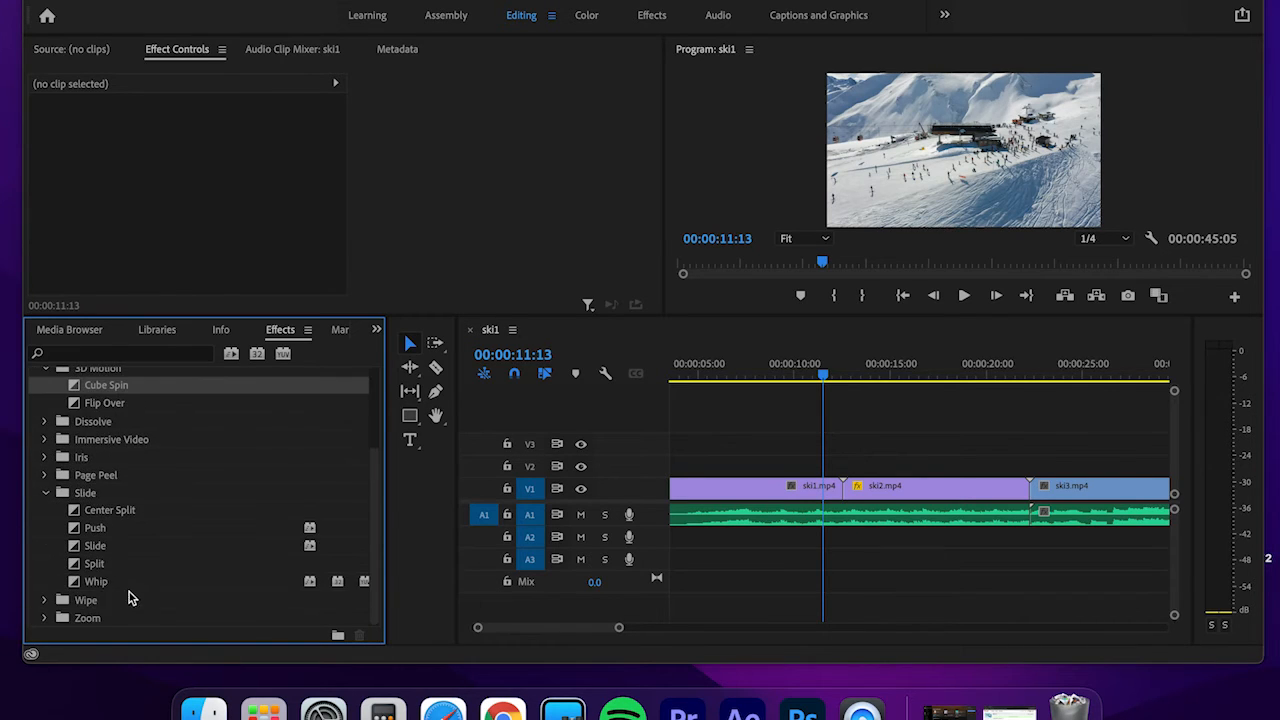
drag(96, 581, 849, 493)
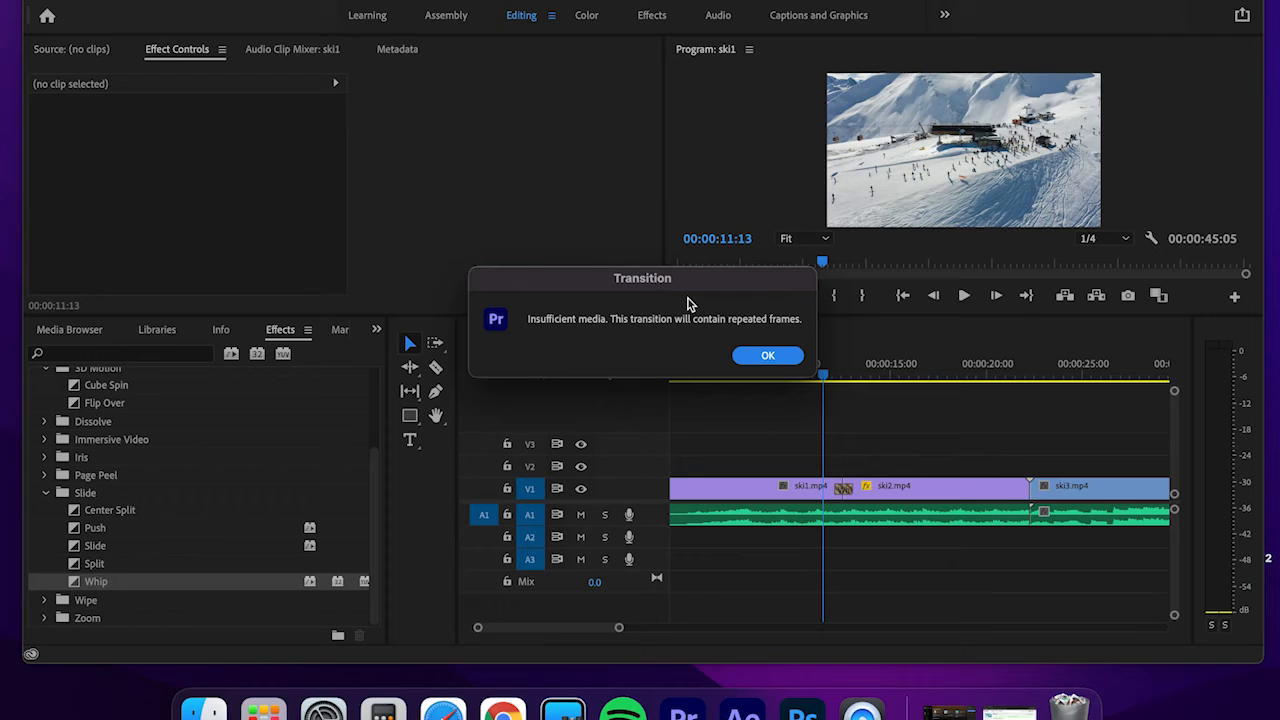
click(770, 358)
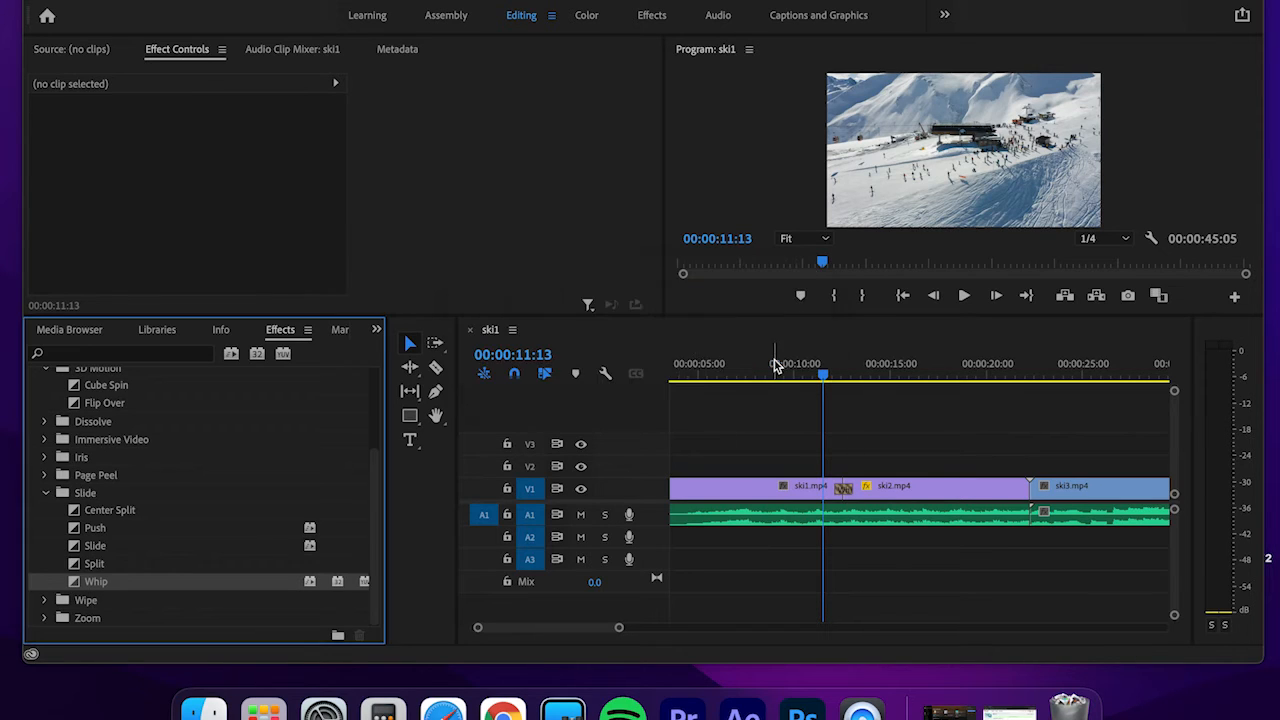
- Extend both ends of the Whip transition in its effect settings to a duration of 00:00:01:21
click(621, 629)
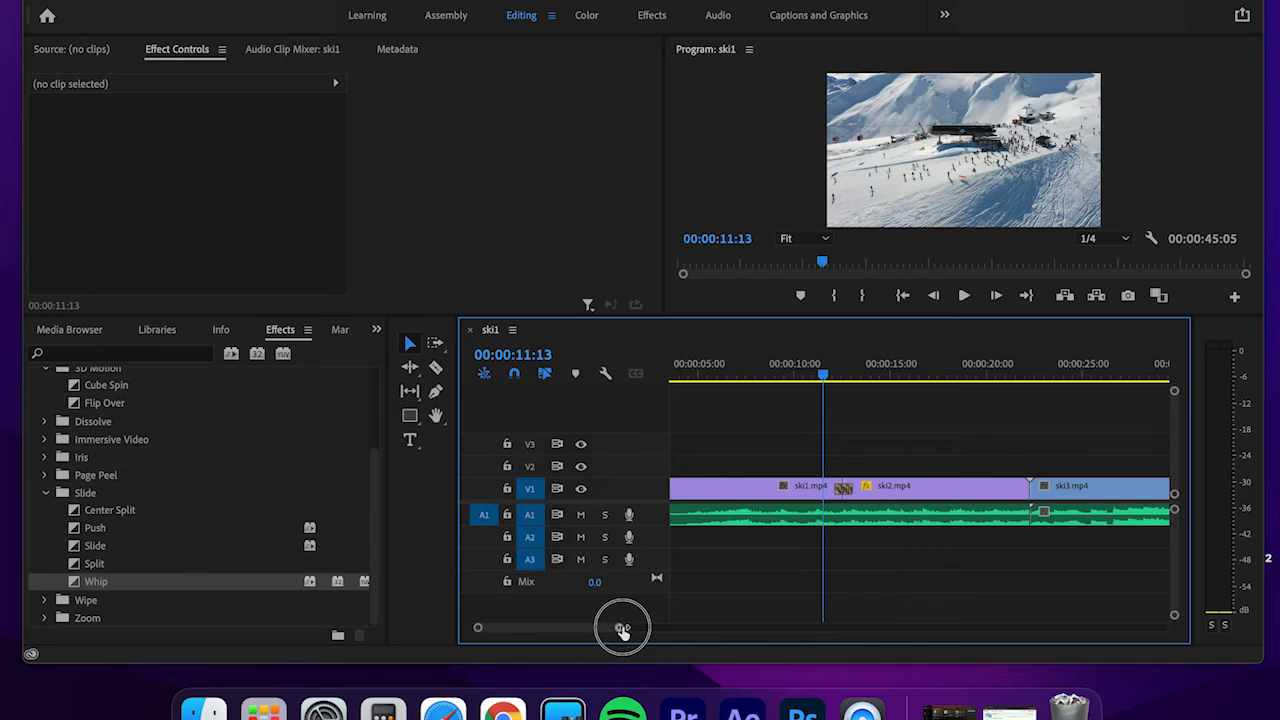
drag(622, 629, 548, 633)
click(797, 488)
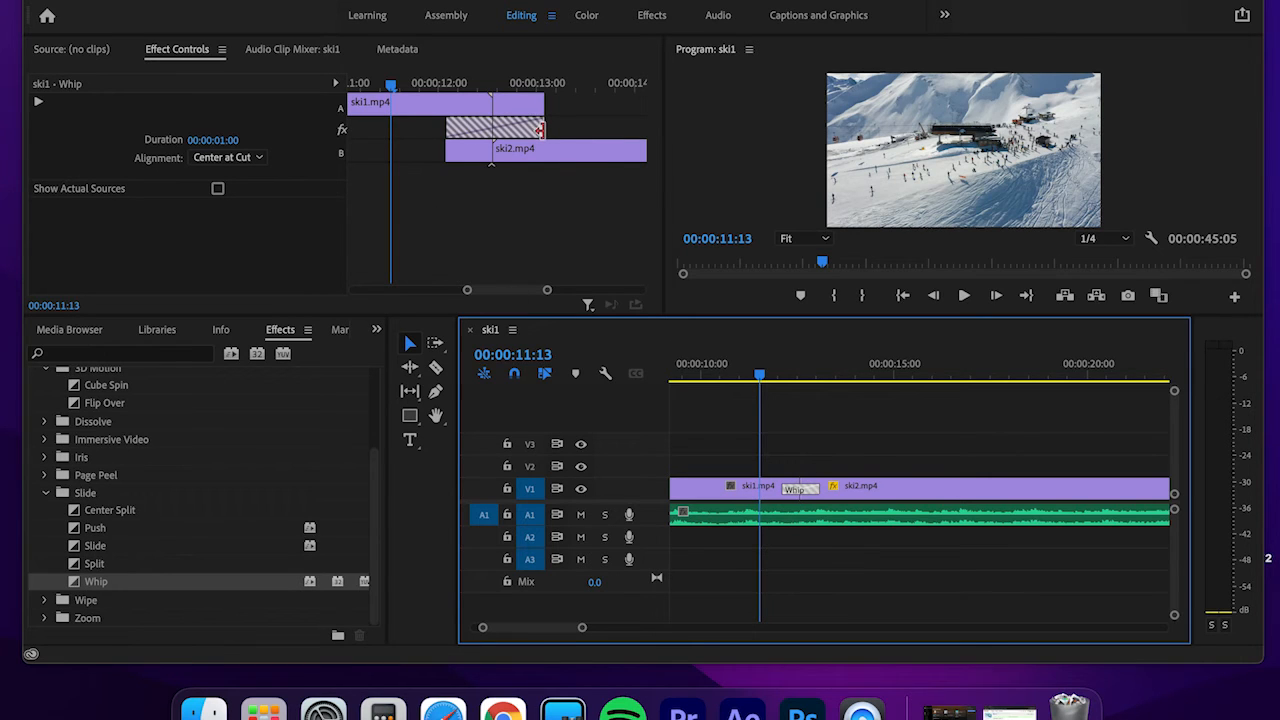
drag(540, 131, 589, 127)
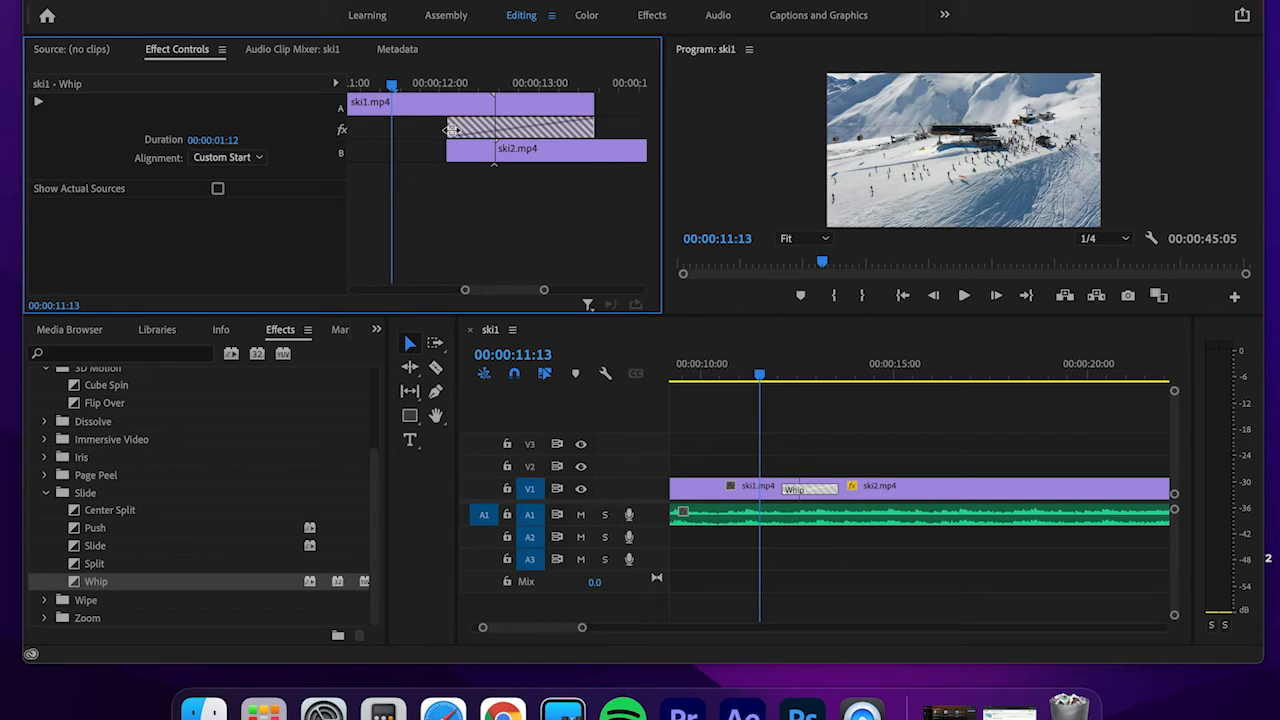
drag(451, 128, 411, 128)
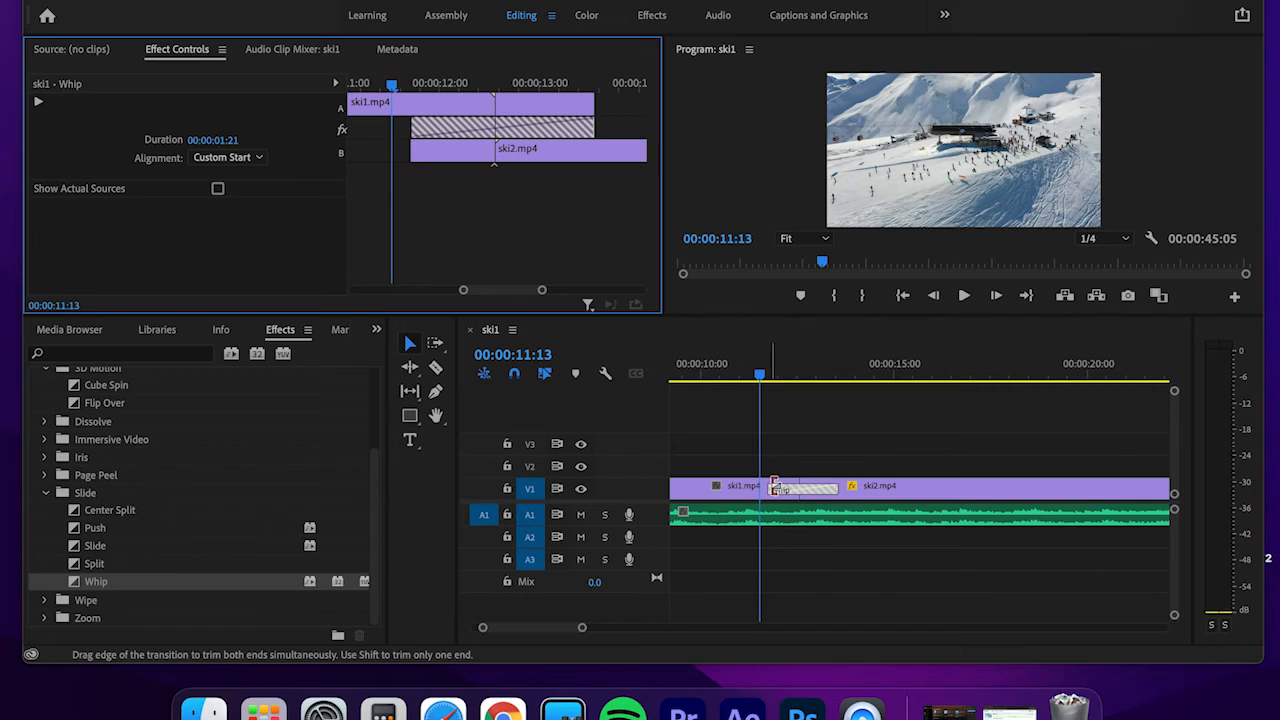
- Stretch both ends of the Whip transition on track V1 to a duration of 00:00:03:02
click(773, 487)
drag(773, 487, 750, 487)
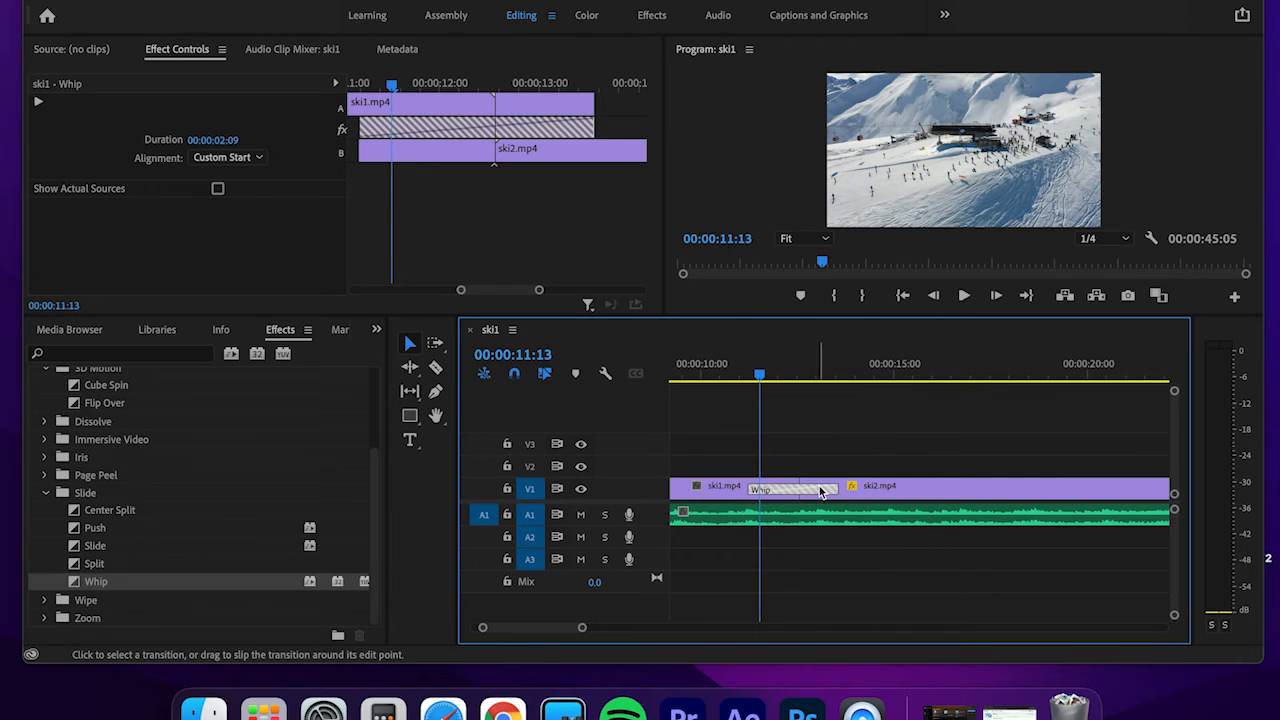
drag(835, 487, 865, 487)
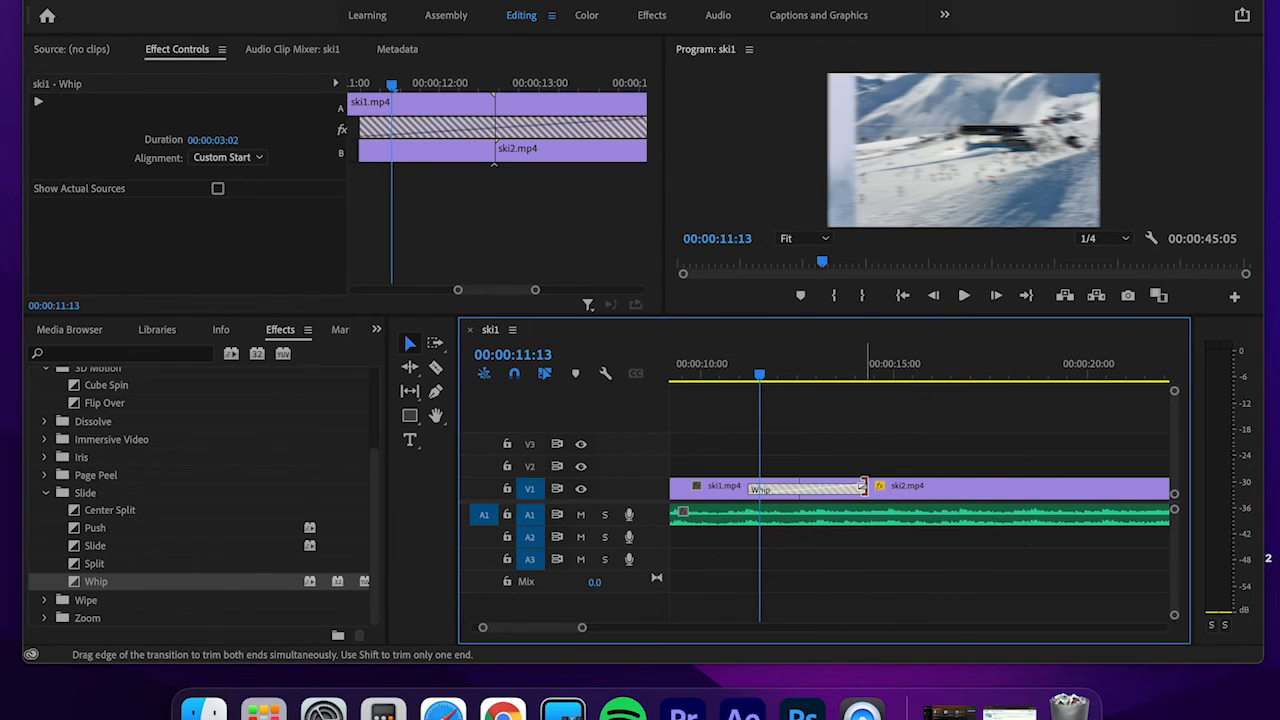
- Play the sequence from 00:00:10:08 through the Whip transition and stop after it, at 00:00:14:22
click(745, 489)
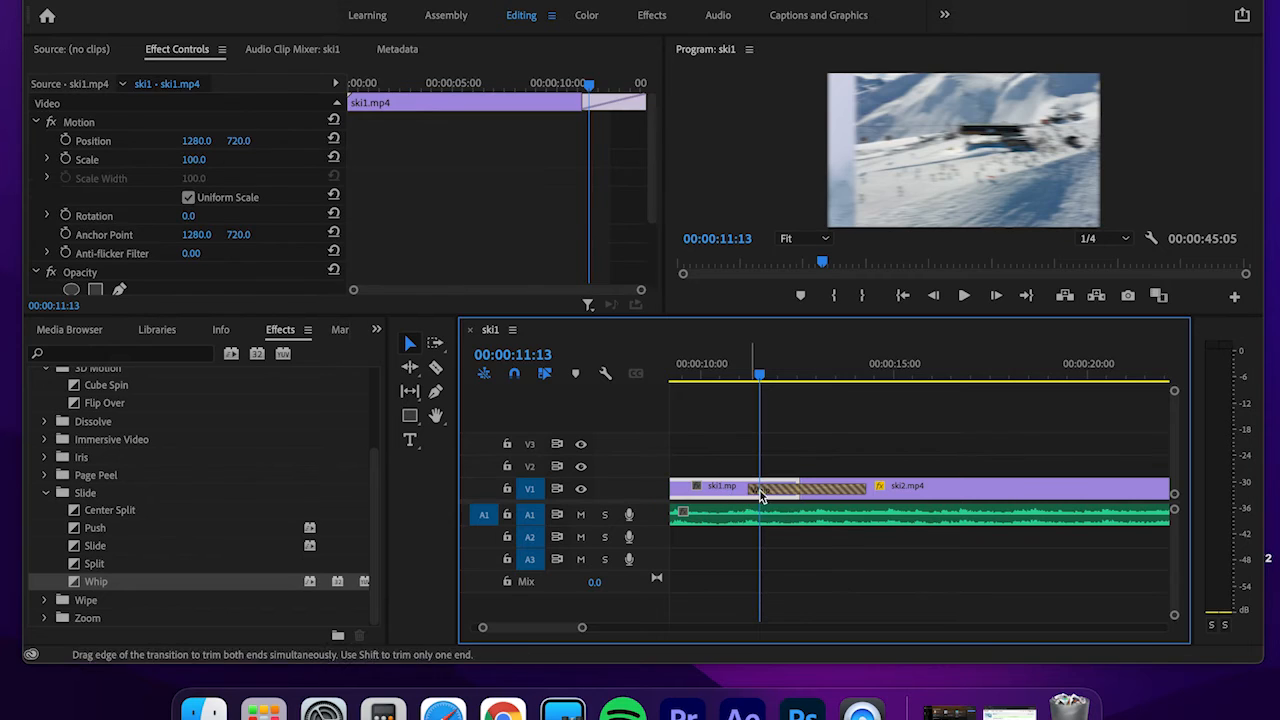
click(816, 497)
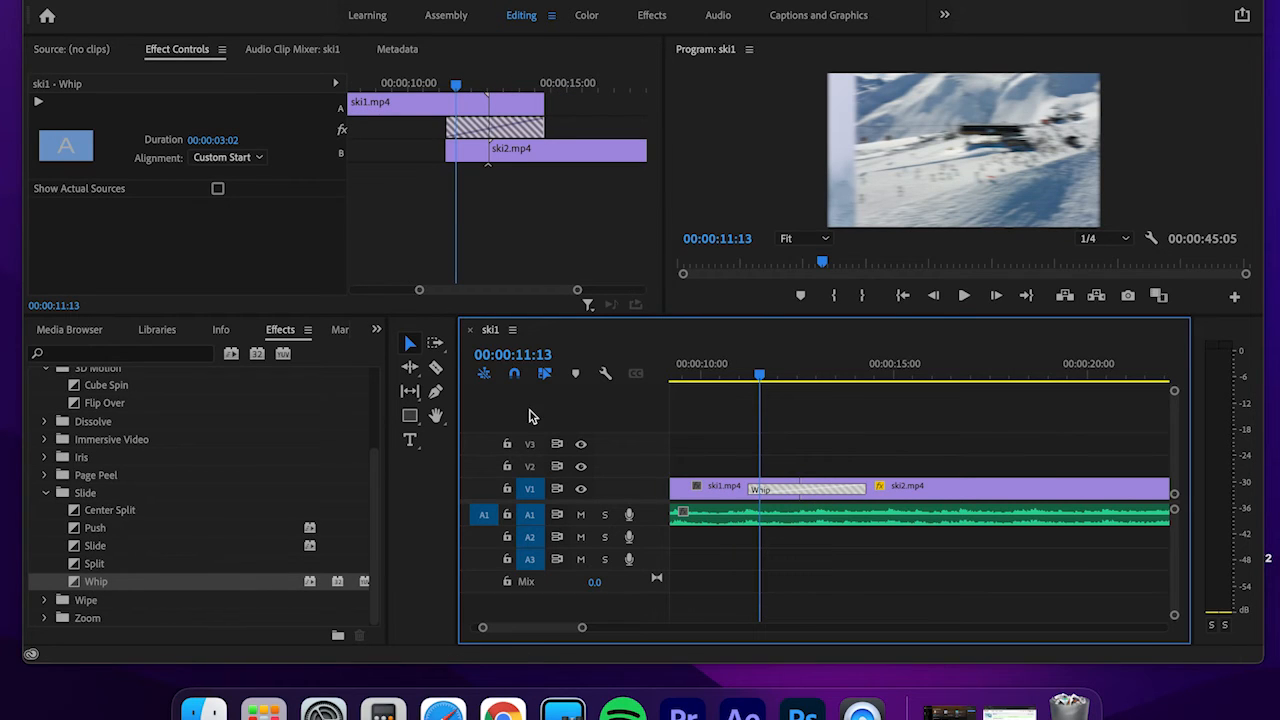
click(714, 377)
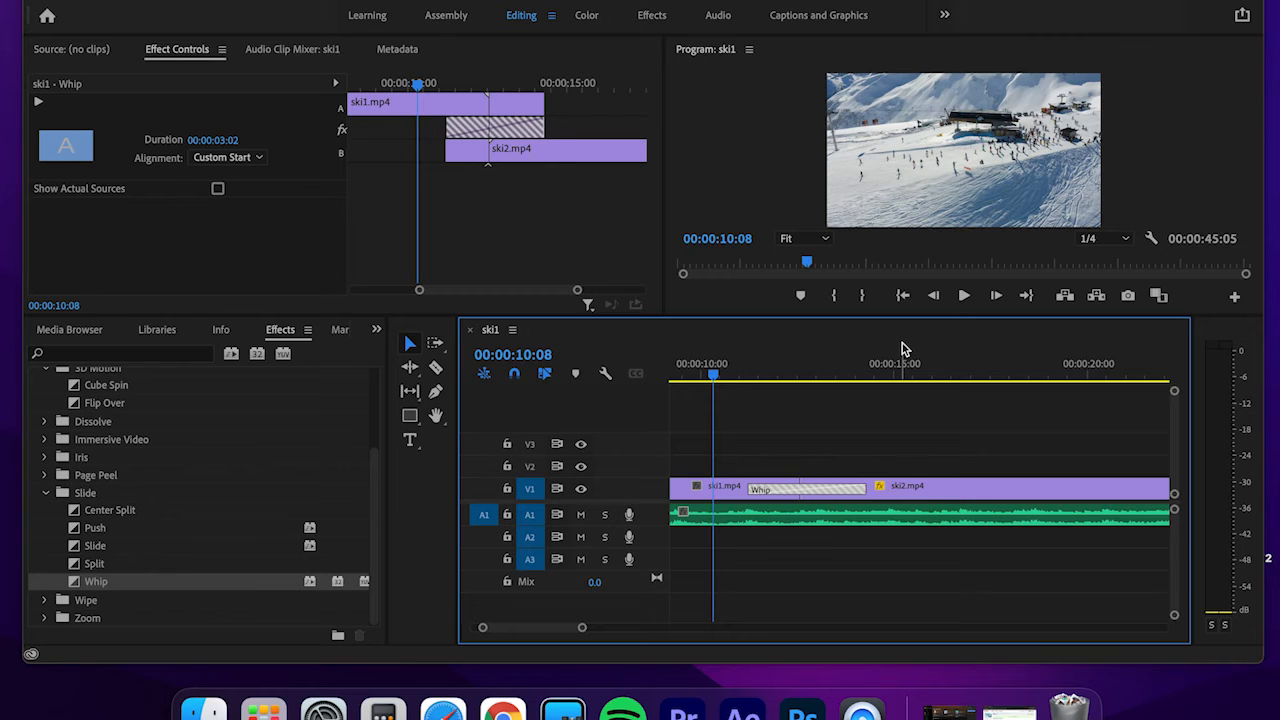
key(space)
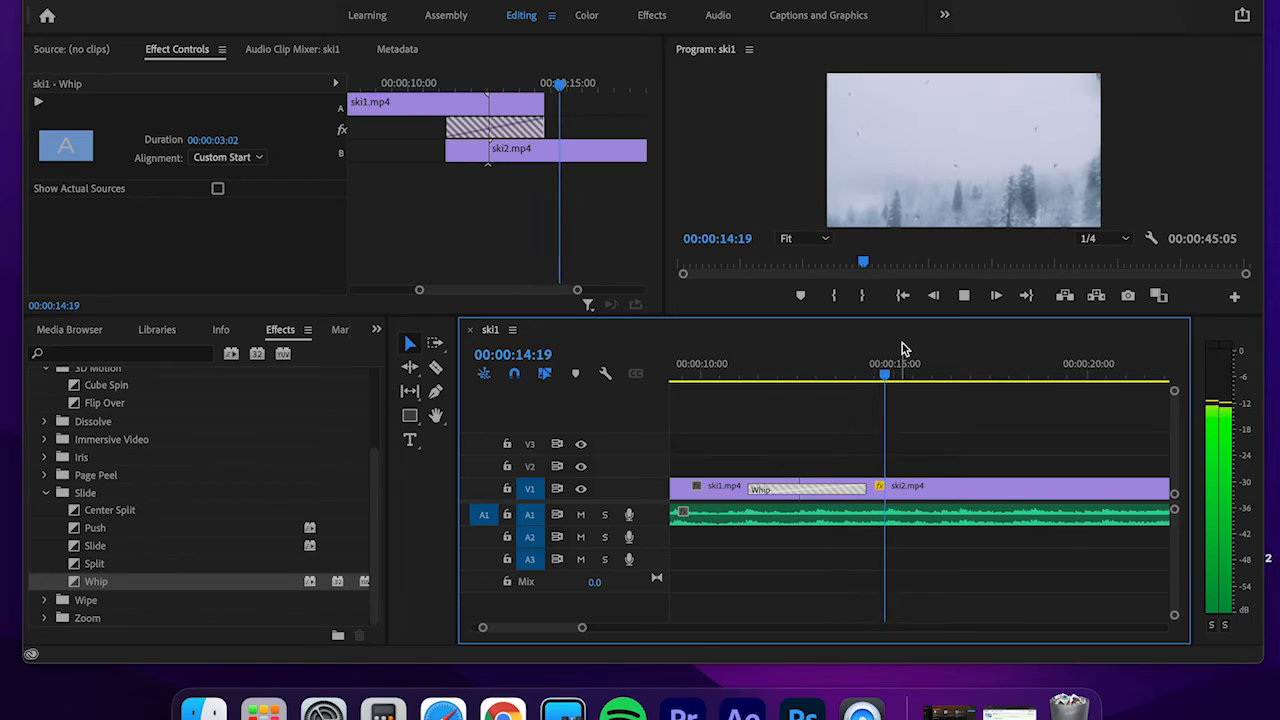
key(space)
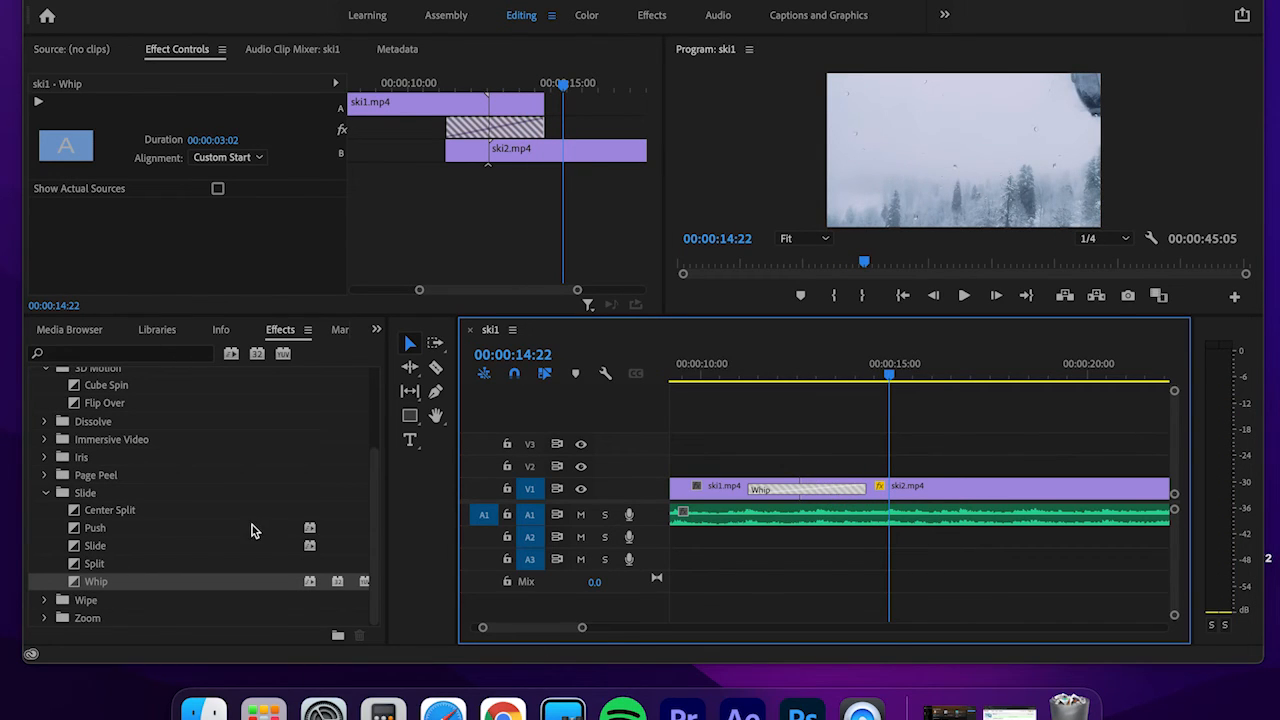
- Try placing Center Split over the Whip transition, and delete Whip from the cut between ski1.mp4 and ski2.mp4
click(108, 517)
drag(110, 517, 818, 500)
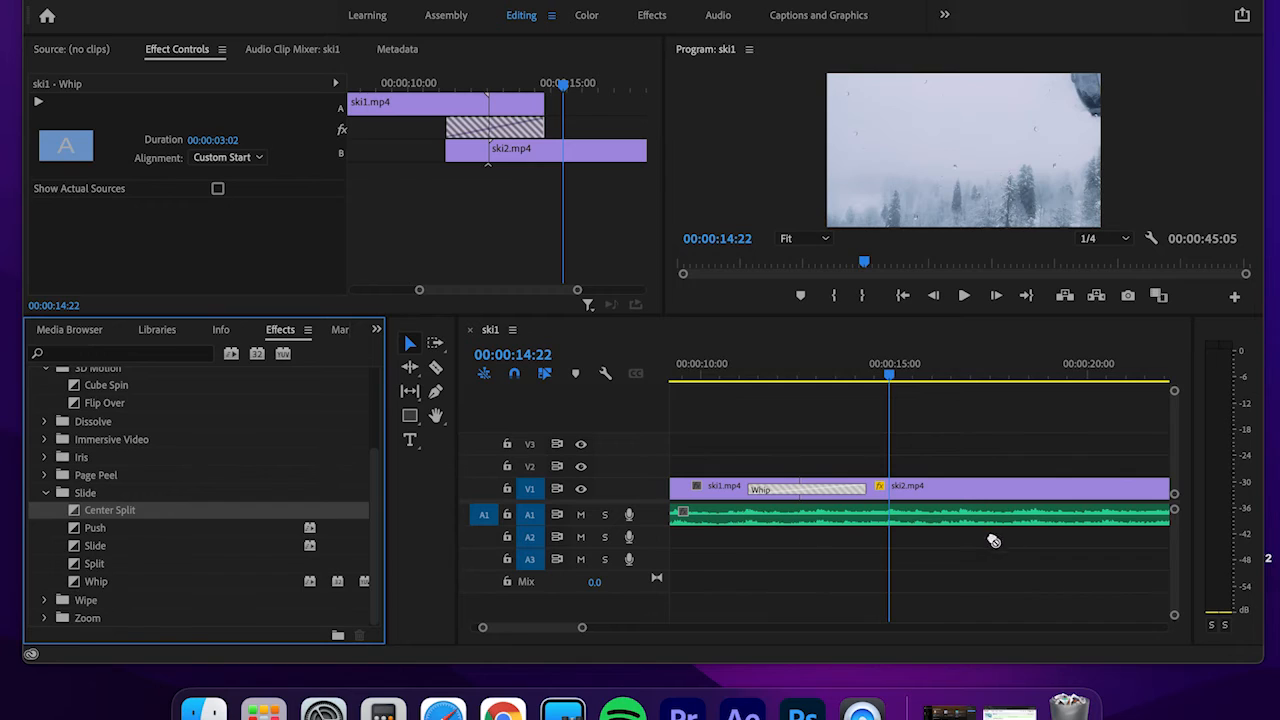
click(833, 493)
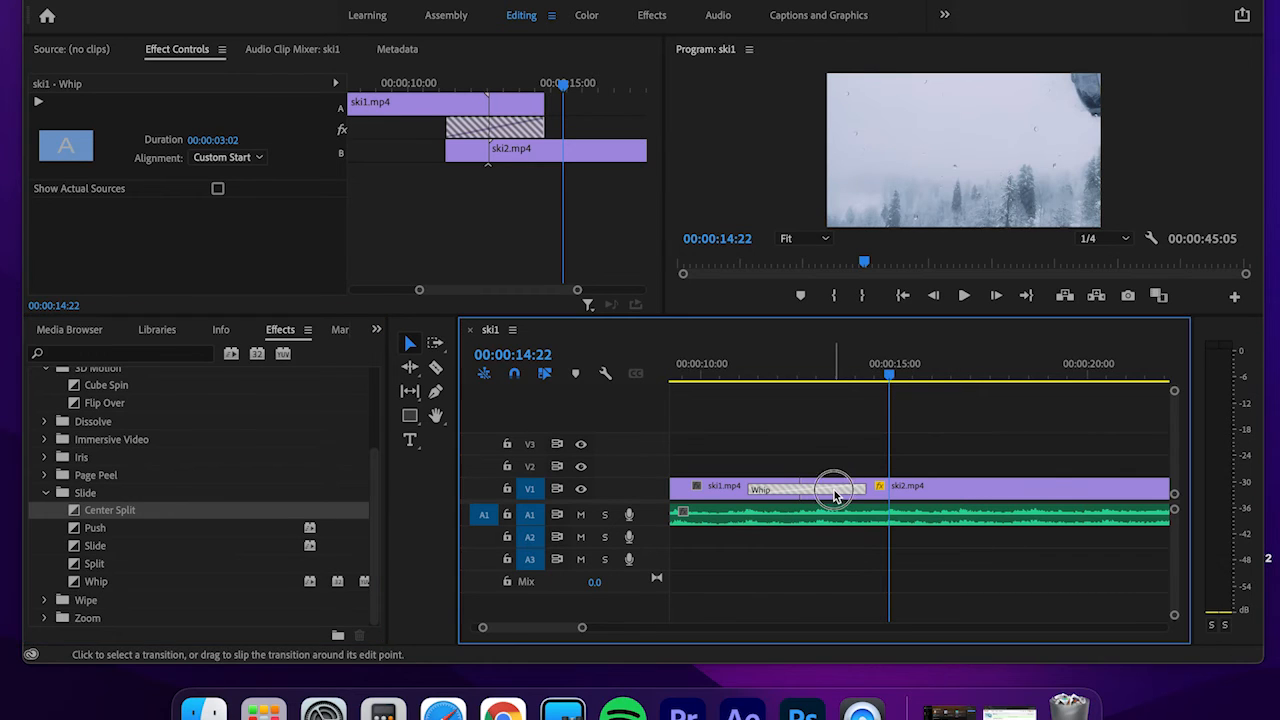
click(783, 490)
click(798, 552)
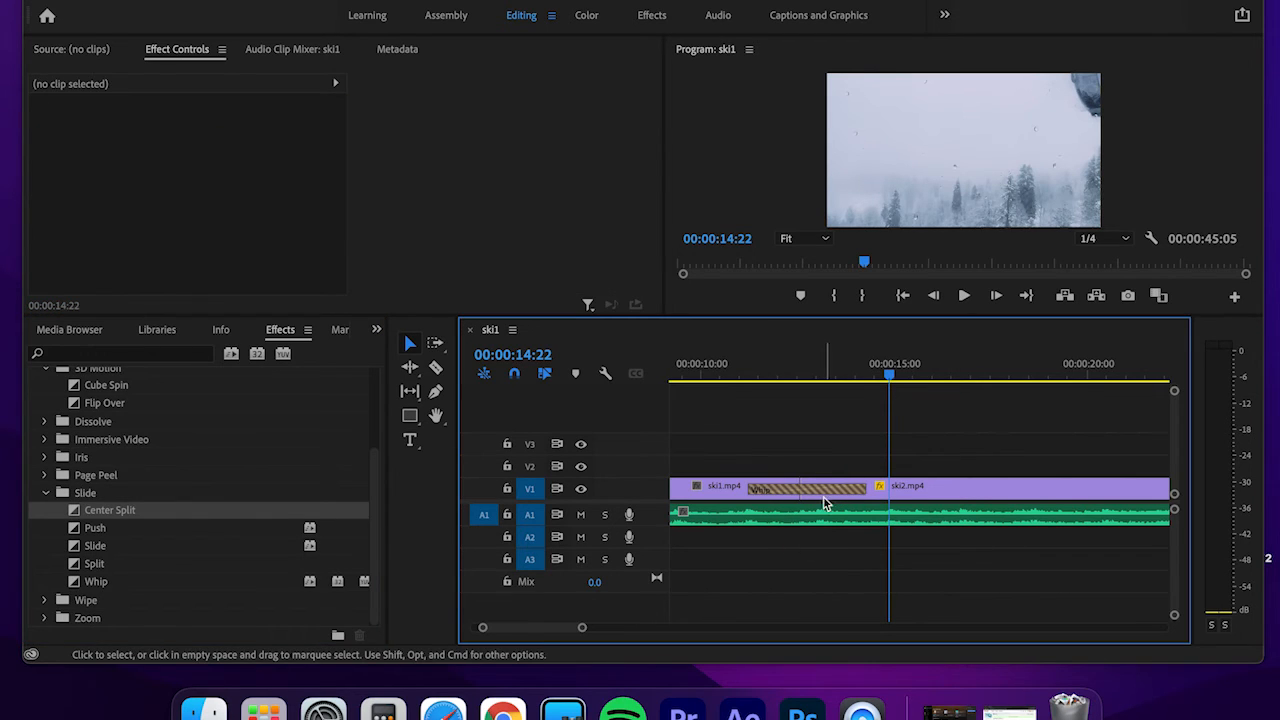
click(823, 496)
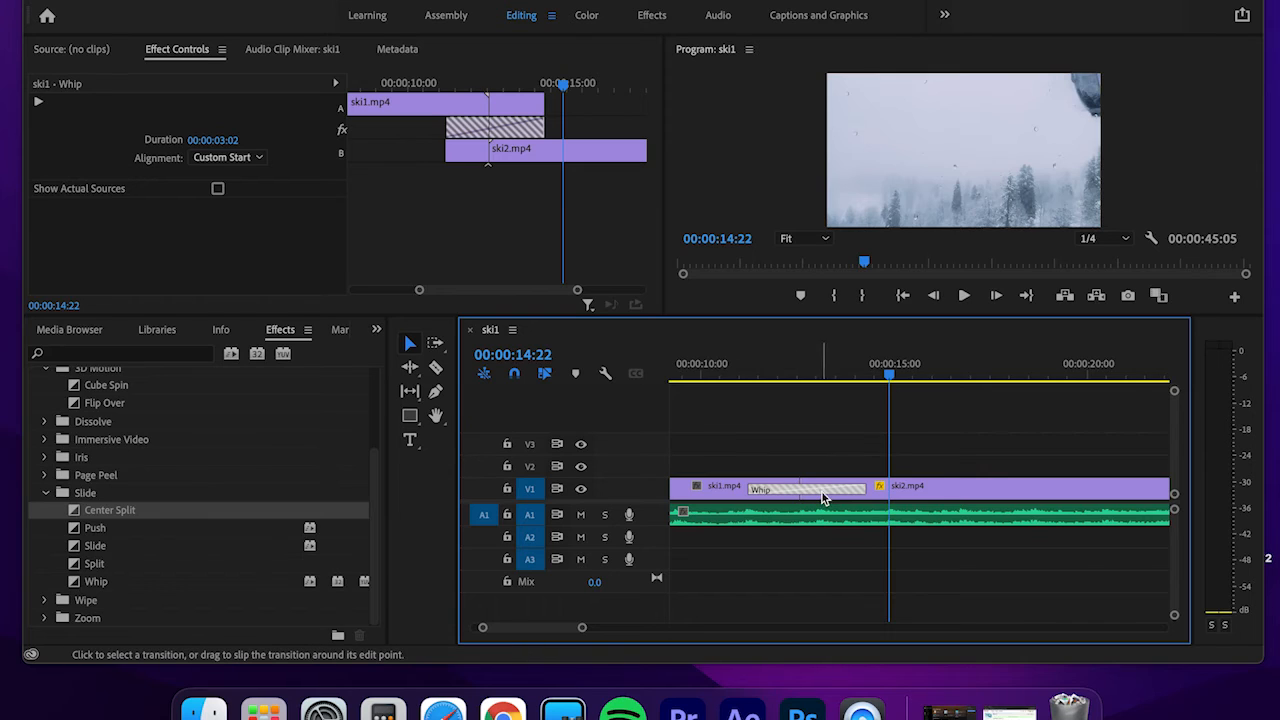
key(Delete)
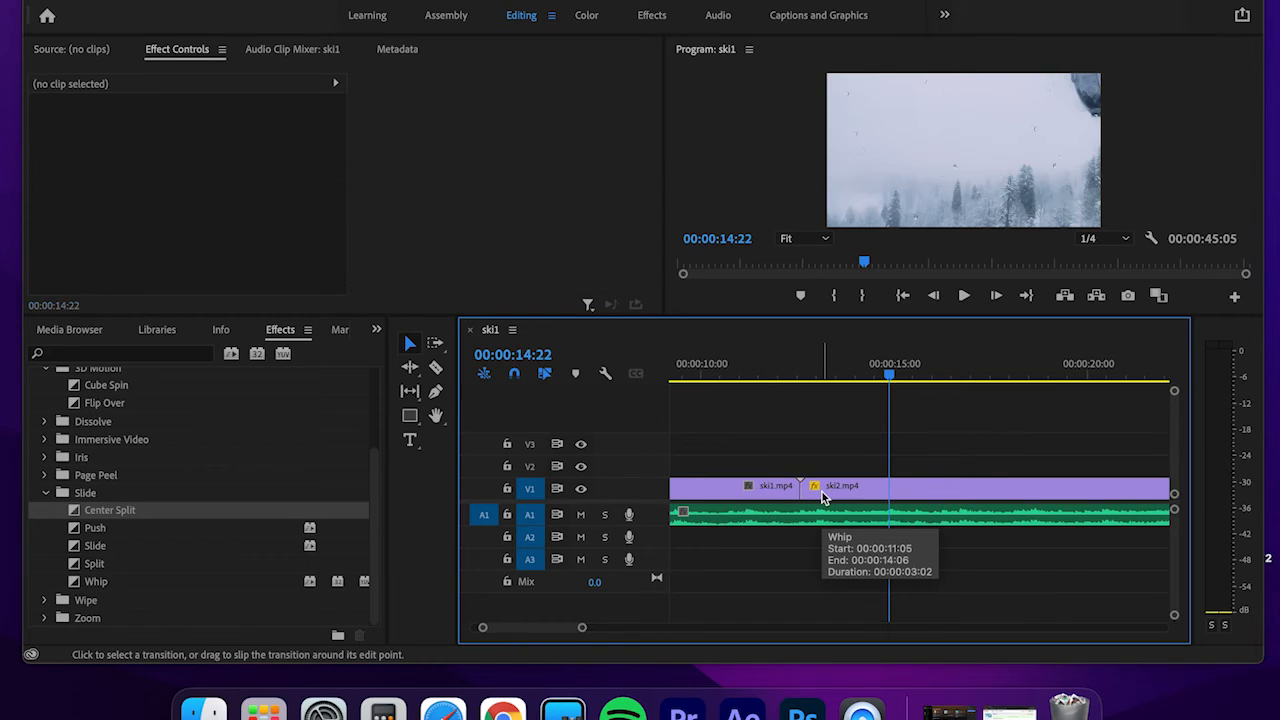
- Undo the deletion of the Whip transition and move the playhead to 00:00:21:11, just before the cut between ski2.mp4 and ski3.mp4
key(super+z)
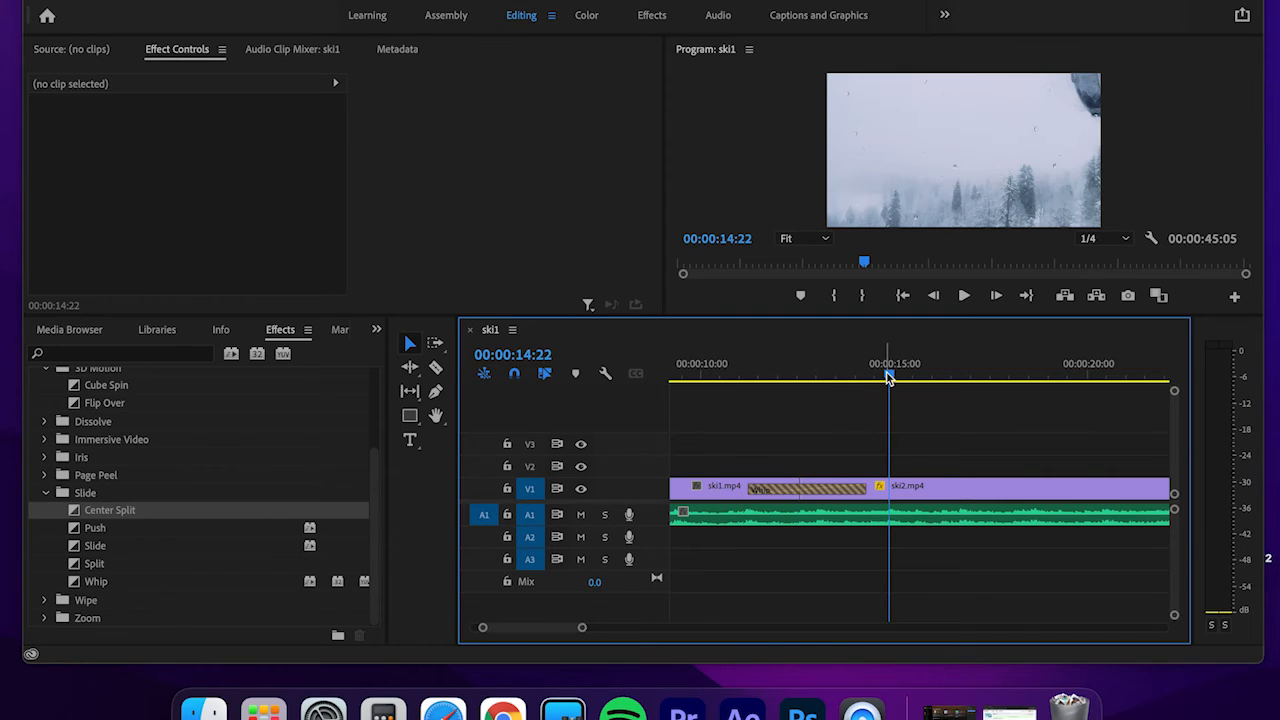
drag(582, 632, 629, 633)
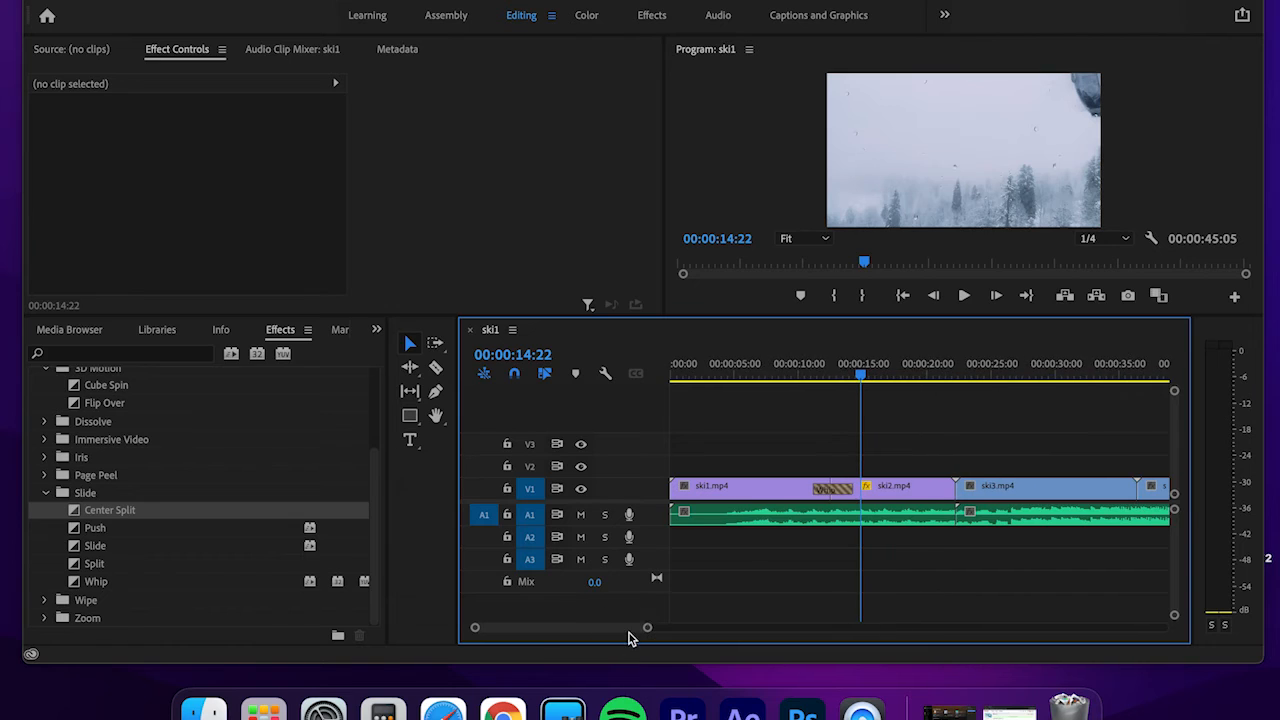
drag(860, 375, 943, 380)
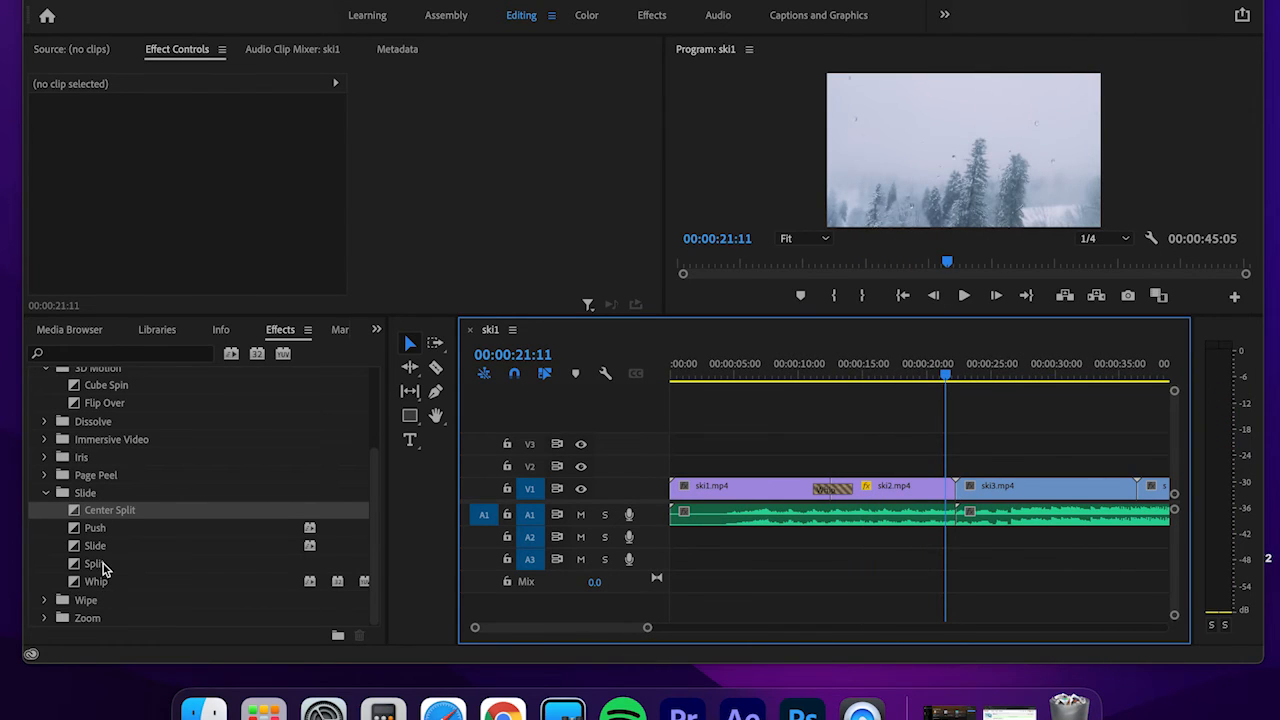
- Apply the Page Turn transition from the Page Peel group to the cut between ski2.mp4 and ski3.mp4, accepting repeated frames
scroll(104, 569, up, 1)
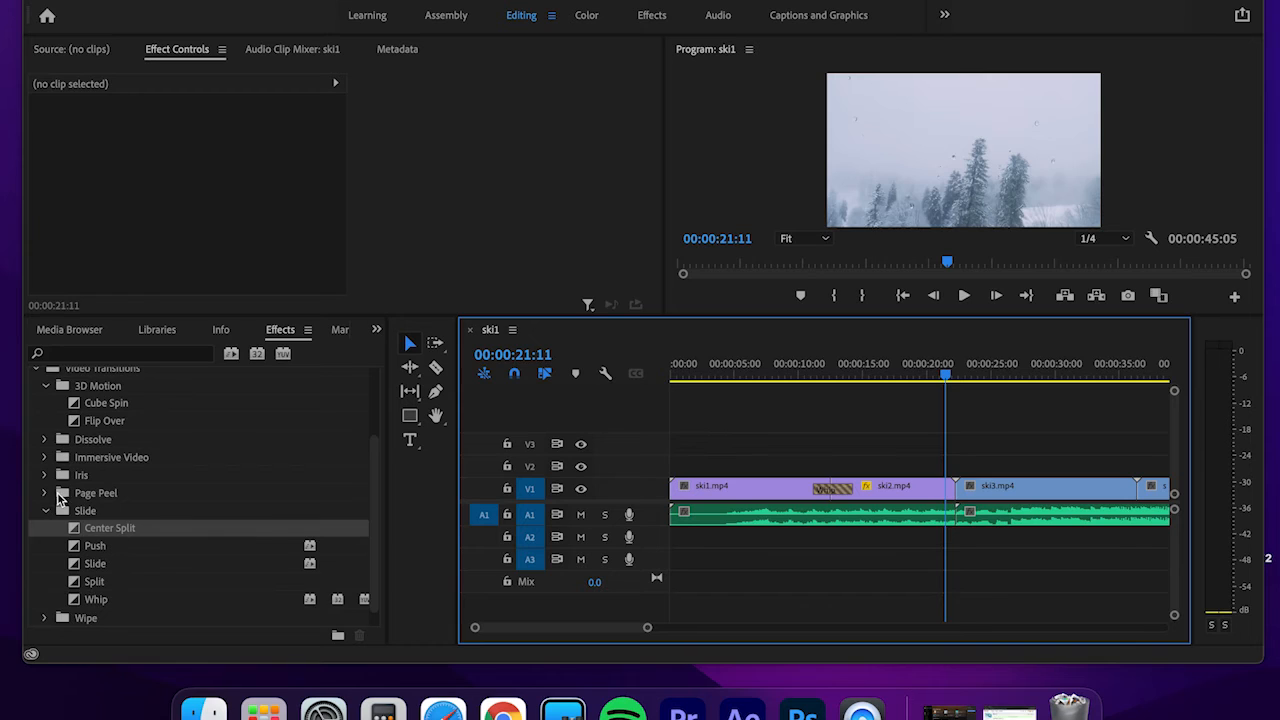
click(45, 494)
click(96, 512)
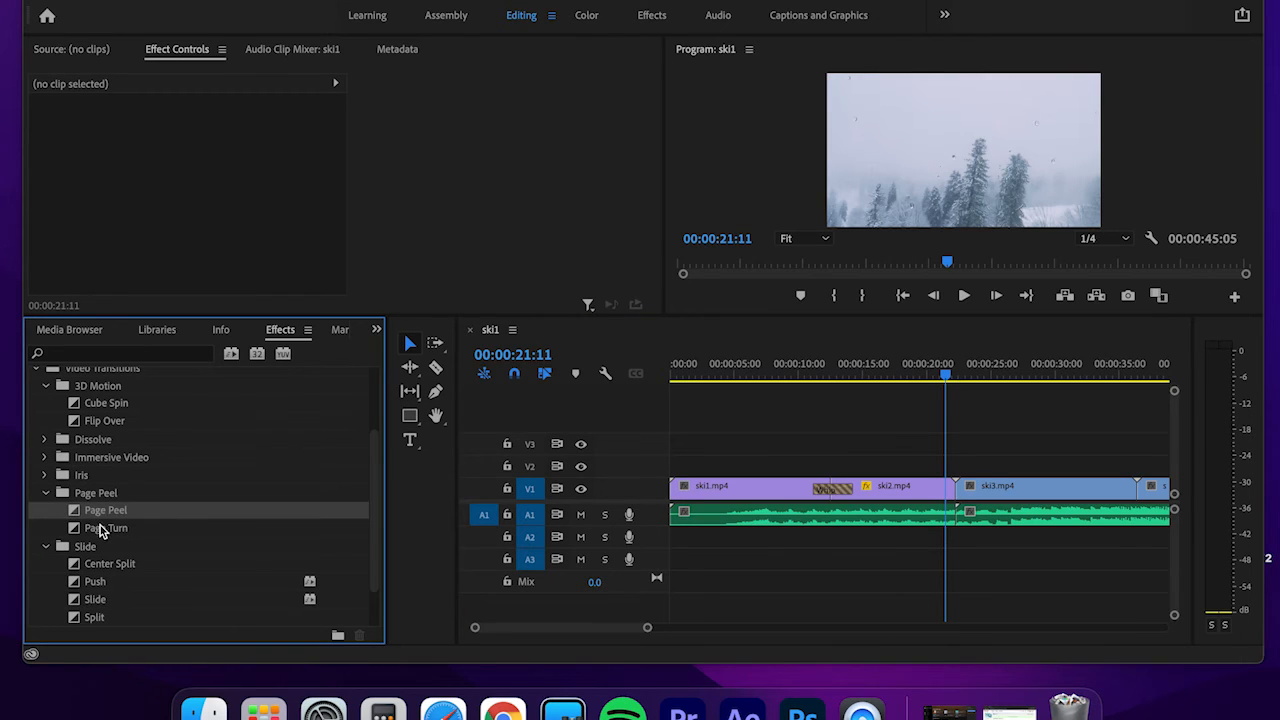
drag(100, 525, 960, 495)
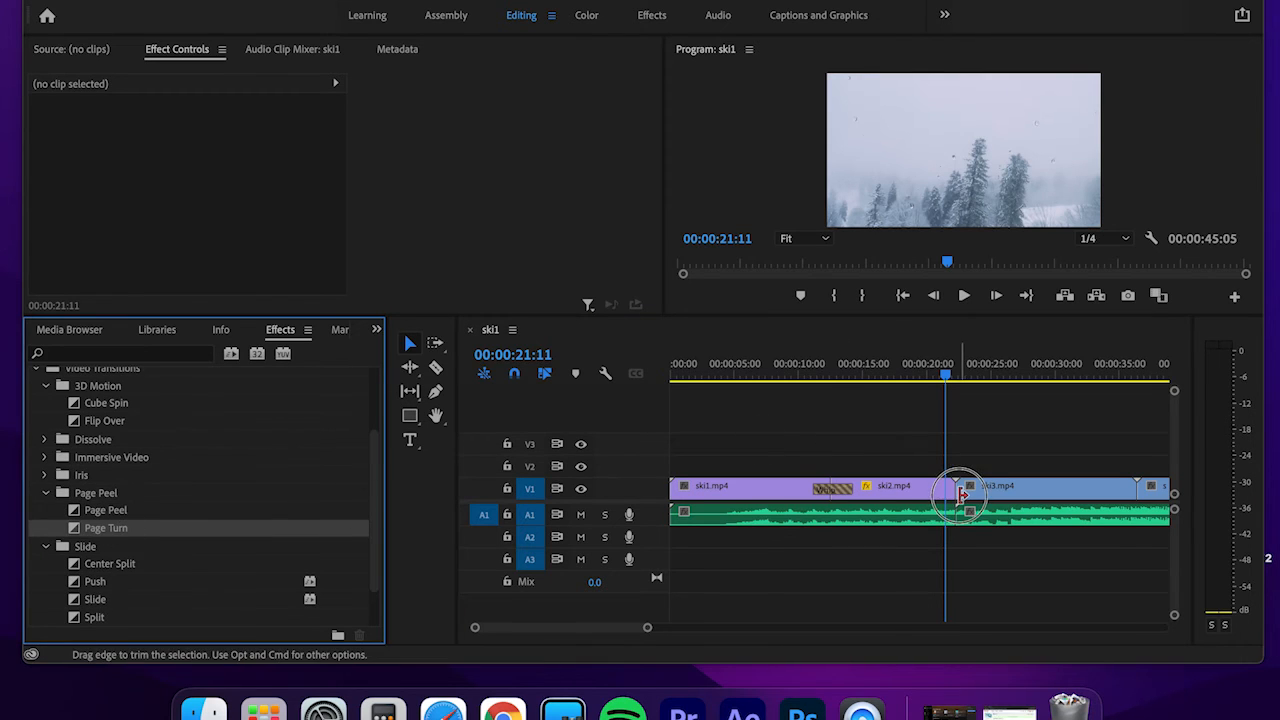
drag(107, 528, 958, 489)
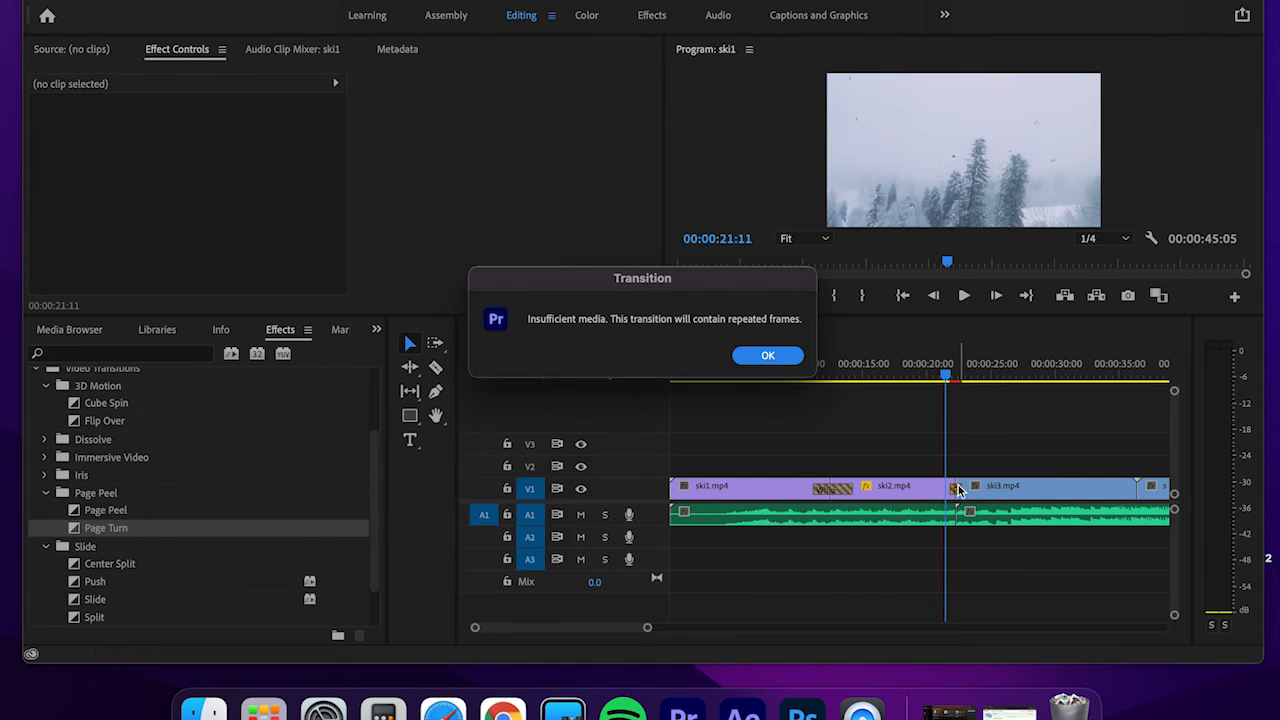
click(767, 356)
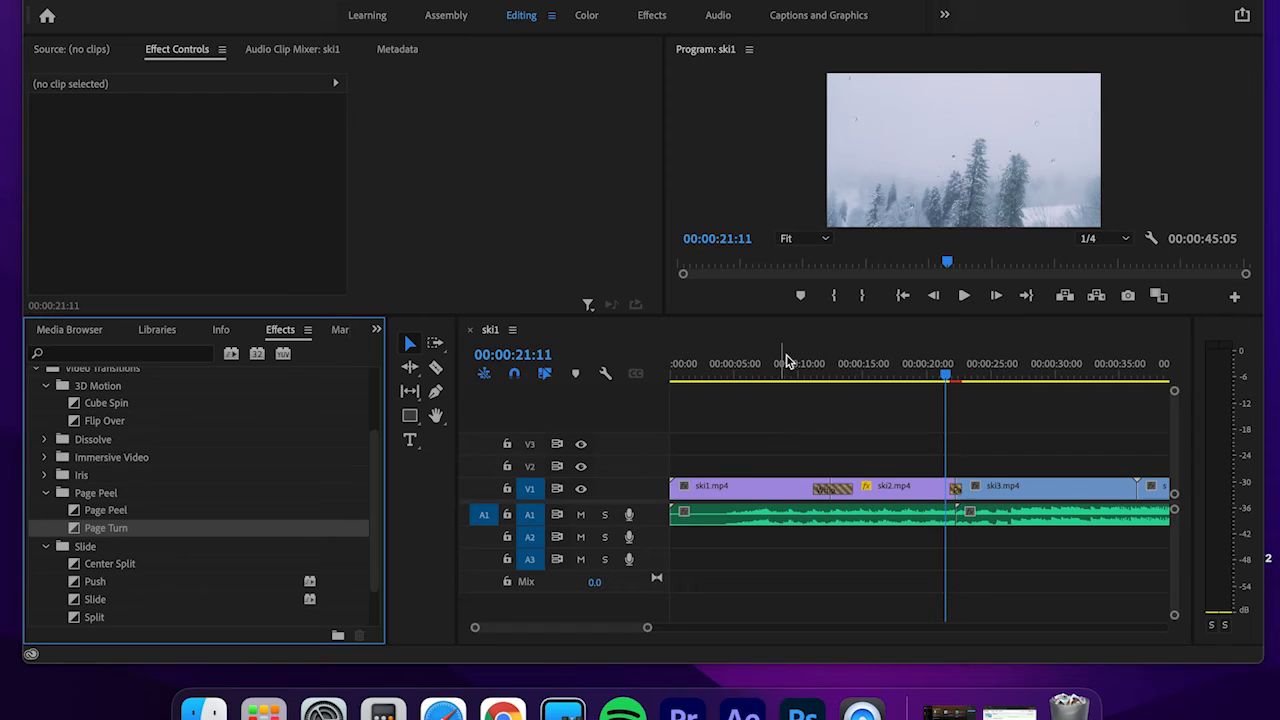
- Move the playhead to 00:00:36:00 and apply the Cross Dissolve transition to the cut between ski3.mp4 and ski4.mp4, accepting repeated frames
click(948, 376)
drag(950, 376, 1134, 376)
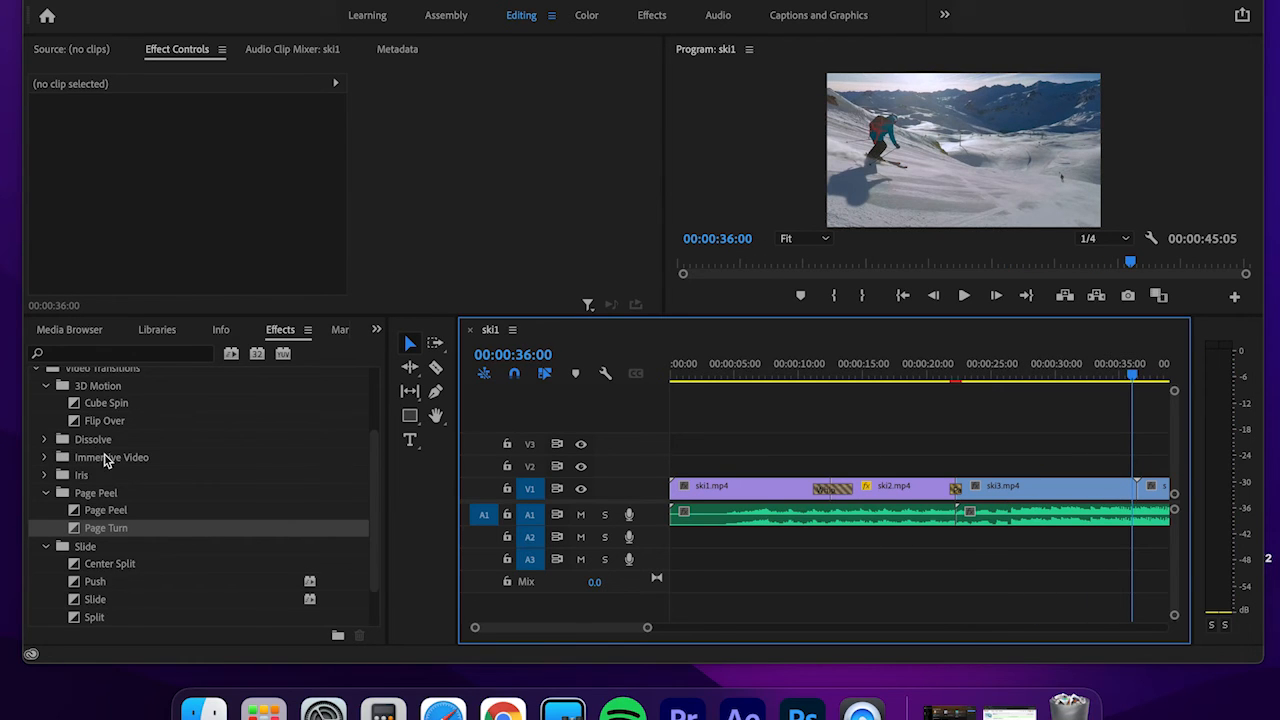
click(44, 439)
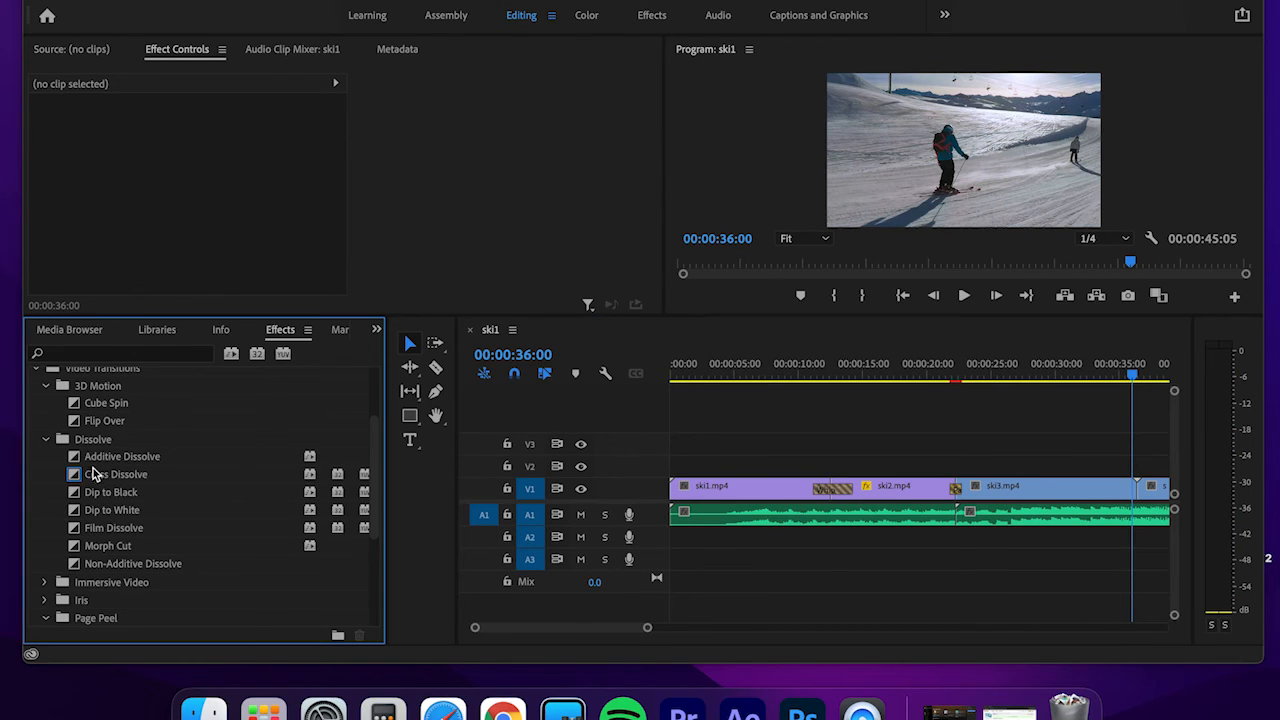
click(94, 474)
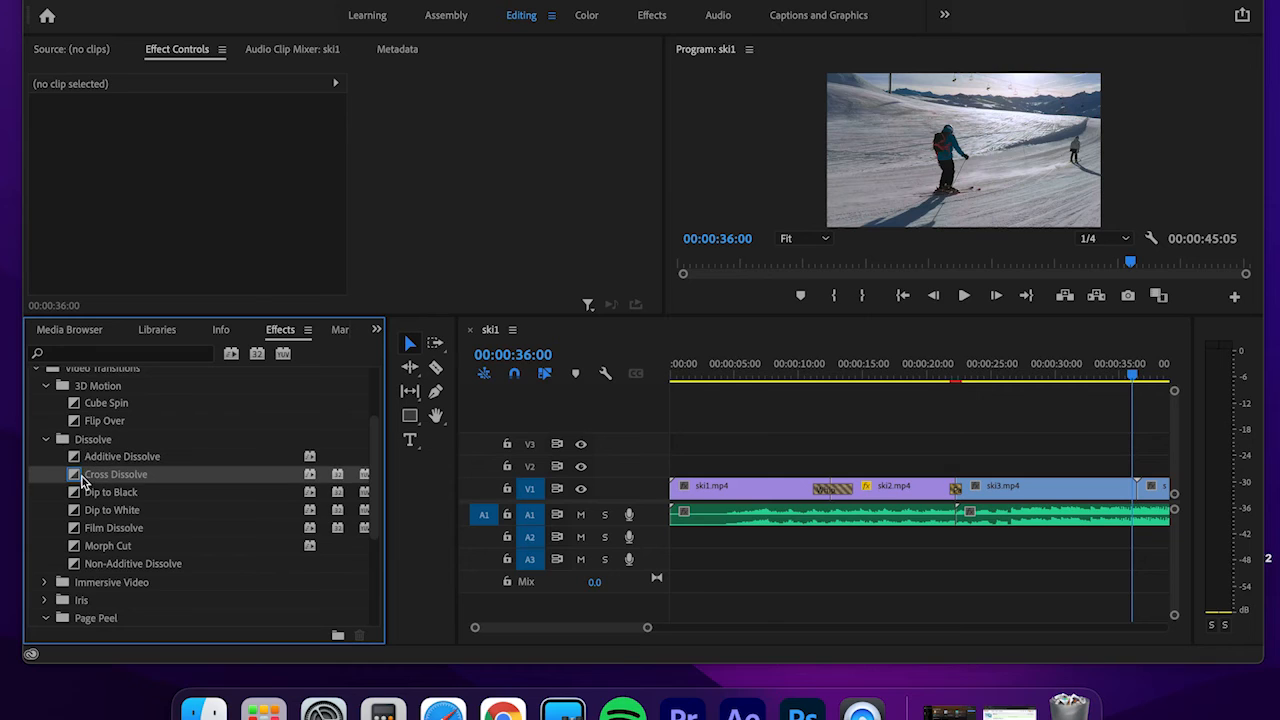
drag(82, 480, 1143, 498)
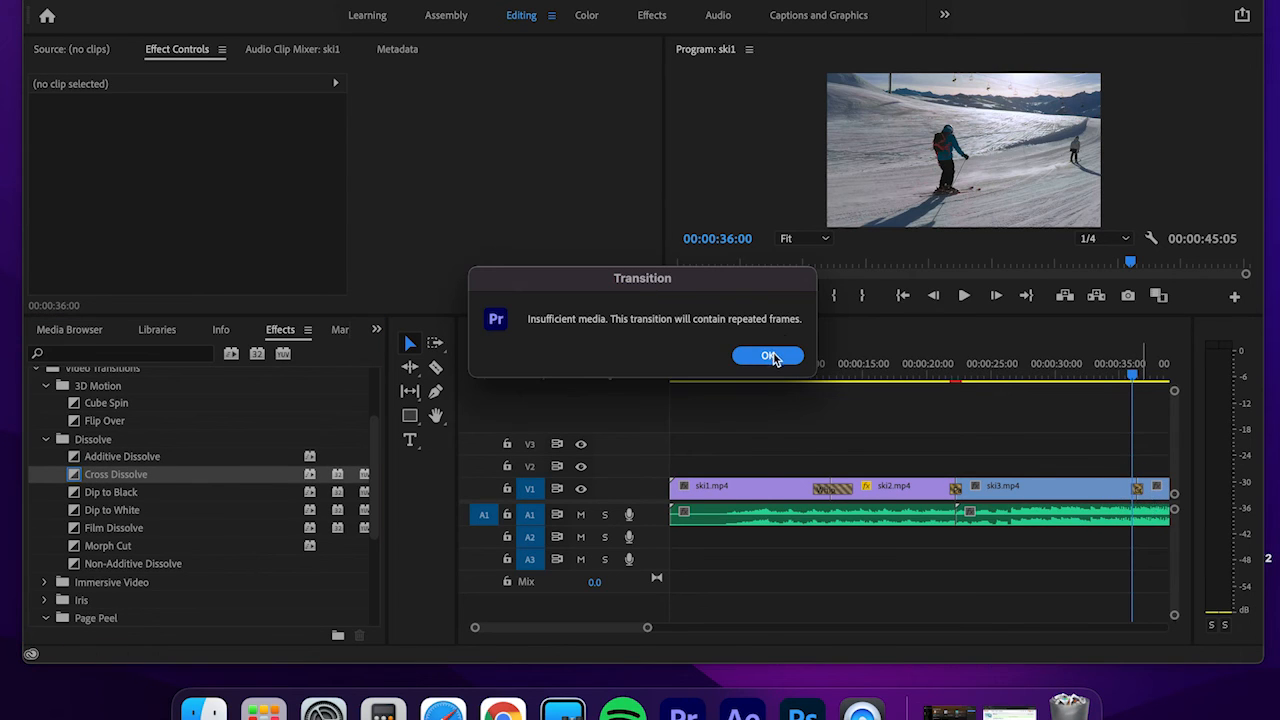
click(768, 356)
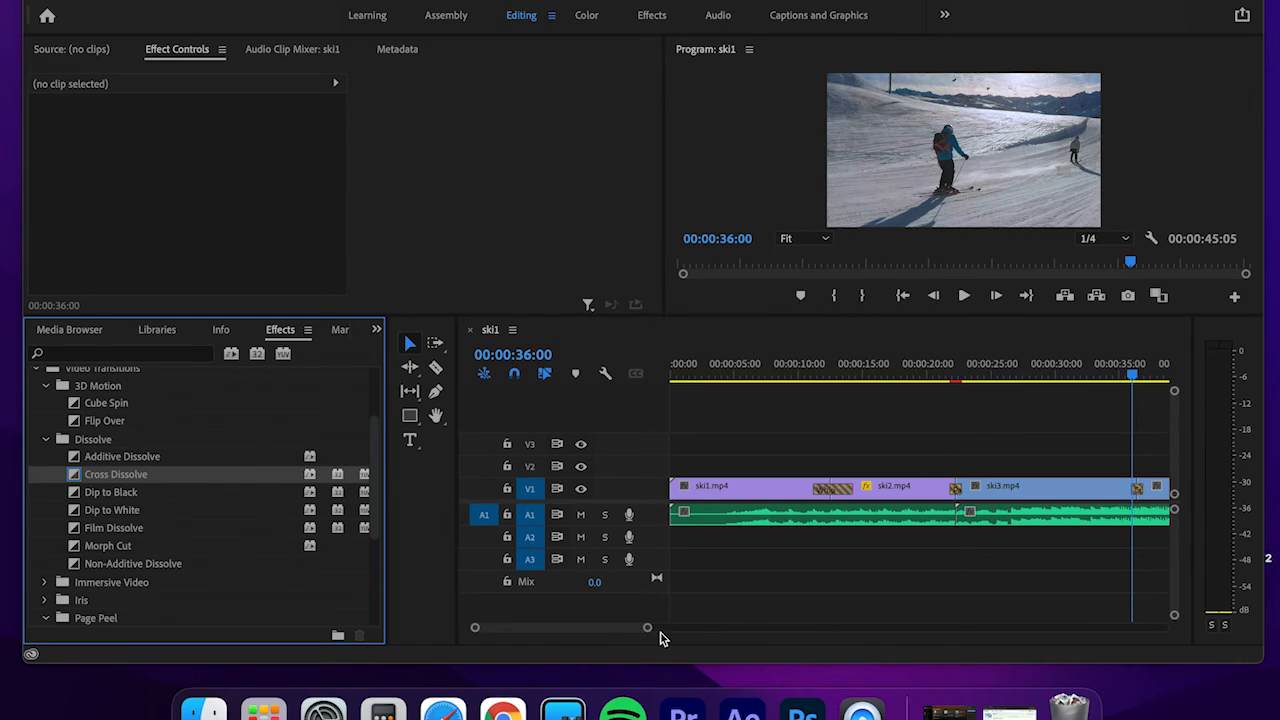
- Extend both ends of the Cross Dissolve transition on track V1 to a duration of 00:00:02:03
drag(648, 630, 546, 628)
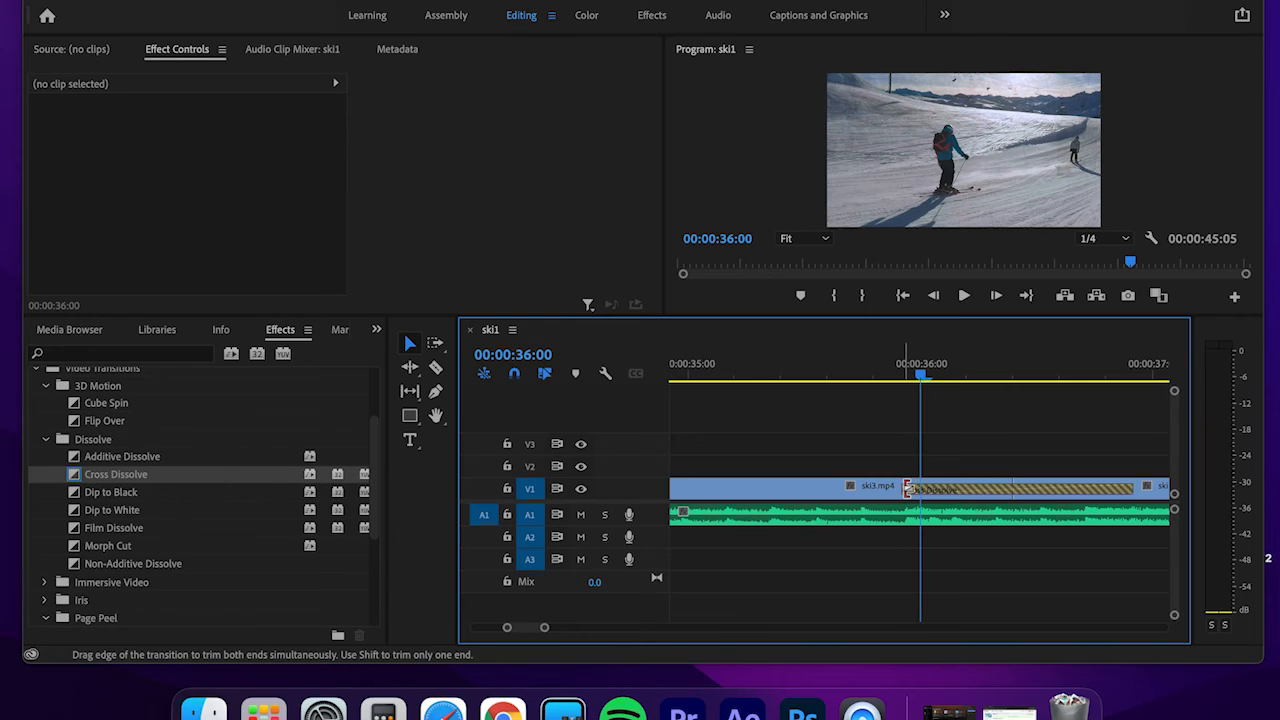
drag(903, 488, 829, 488)
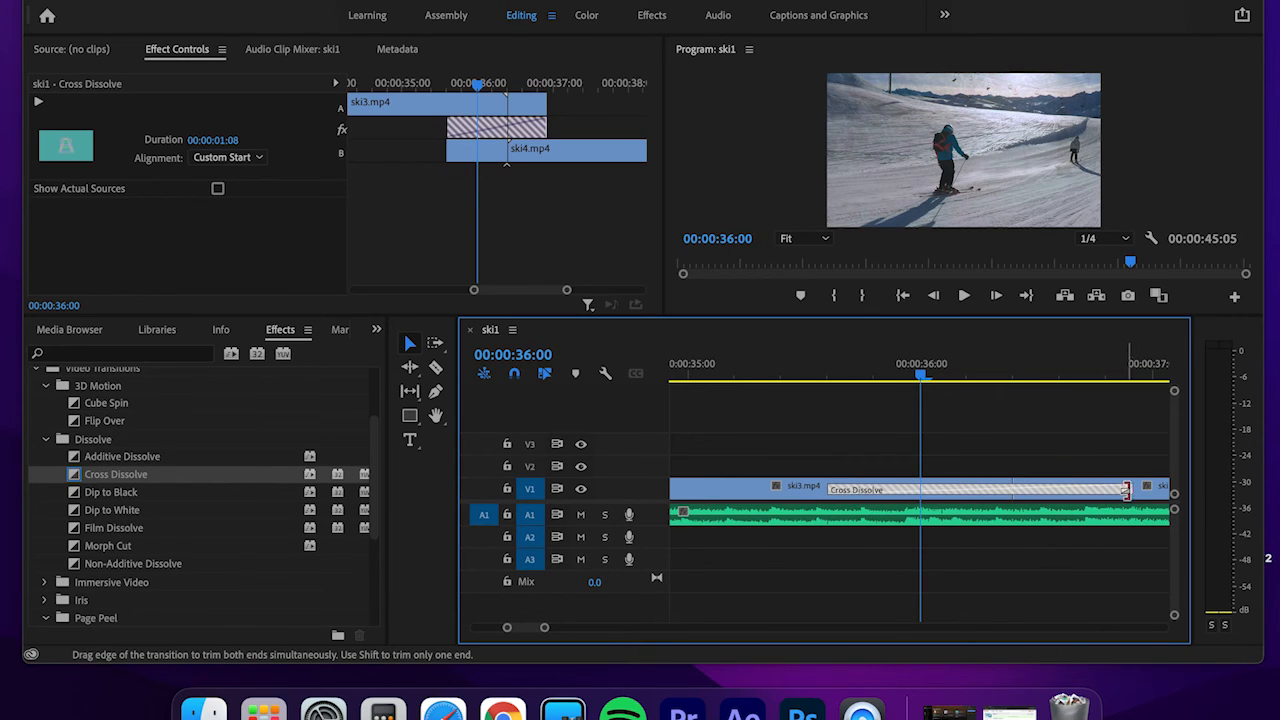
drag(1126, 489, 1188, 487)
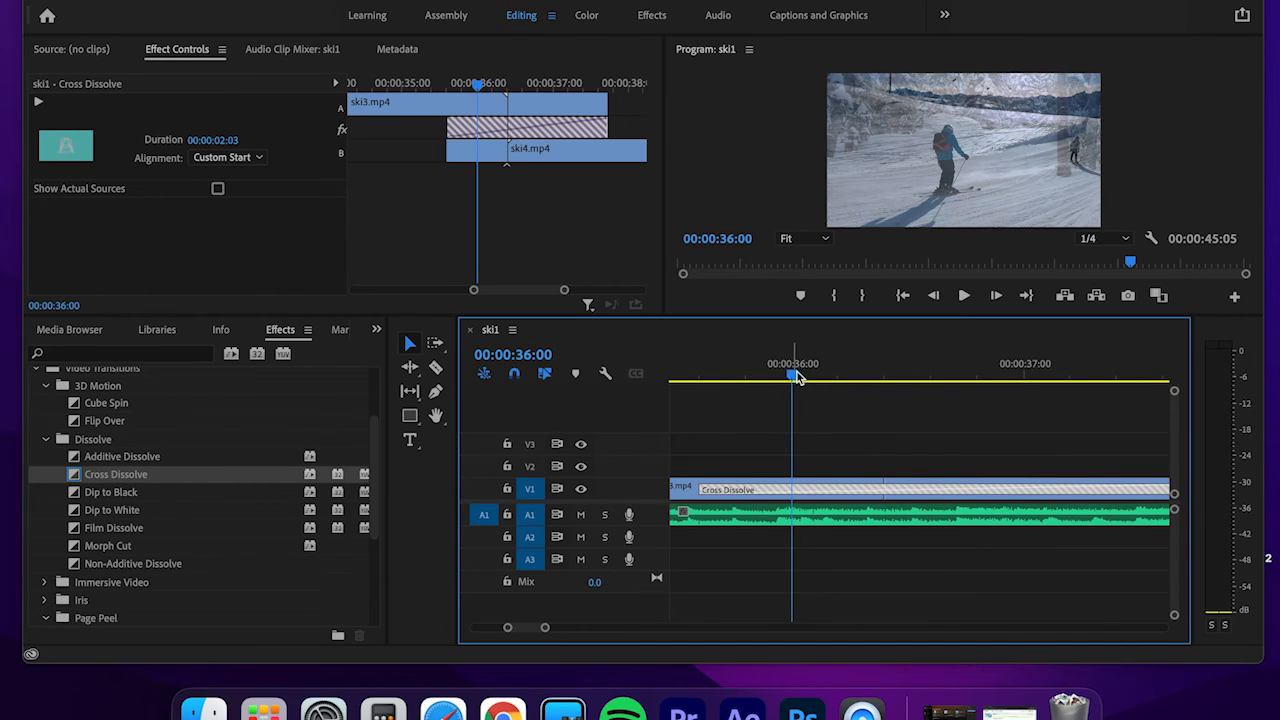
- Play the sequence from shortly before the Page Turn transition and stop after it, at 00:00:23:06
mouse_move(793, 374)
mouse_down()
mouse_move(746, 376)
mouse_move(740, 392)
mouse_move(800, 378)
mouse_up()
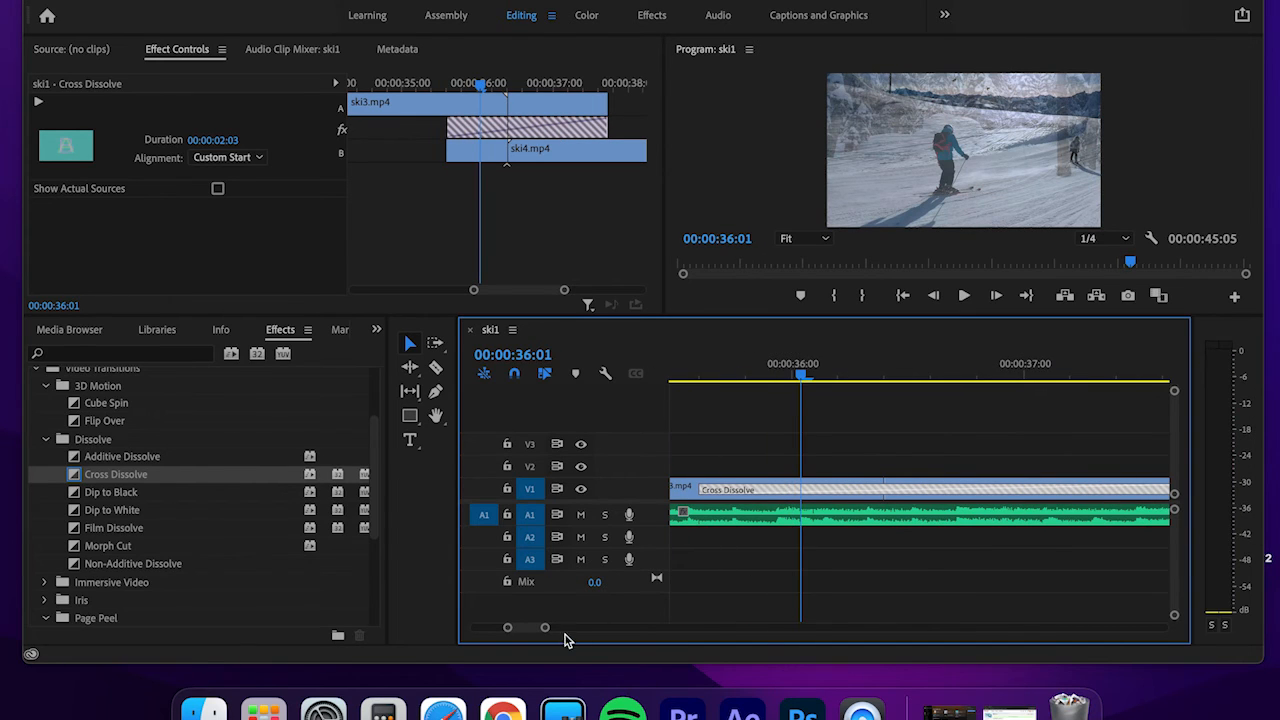
drag(544, 630, 586, 626)
click(864, 376)
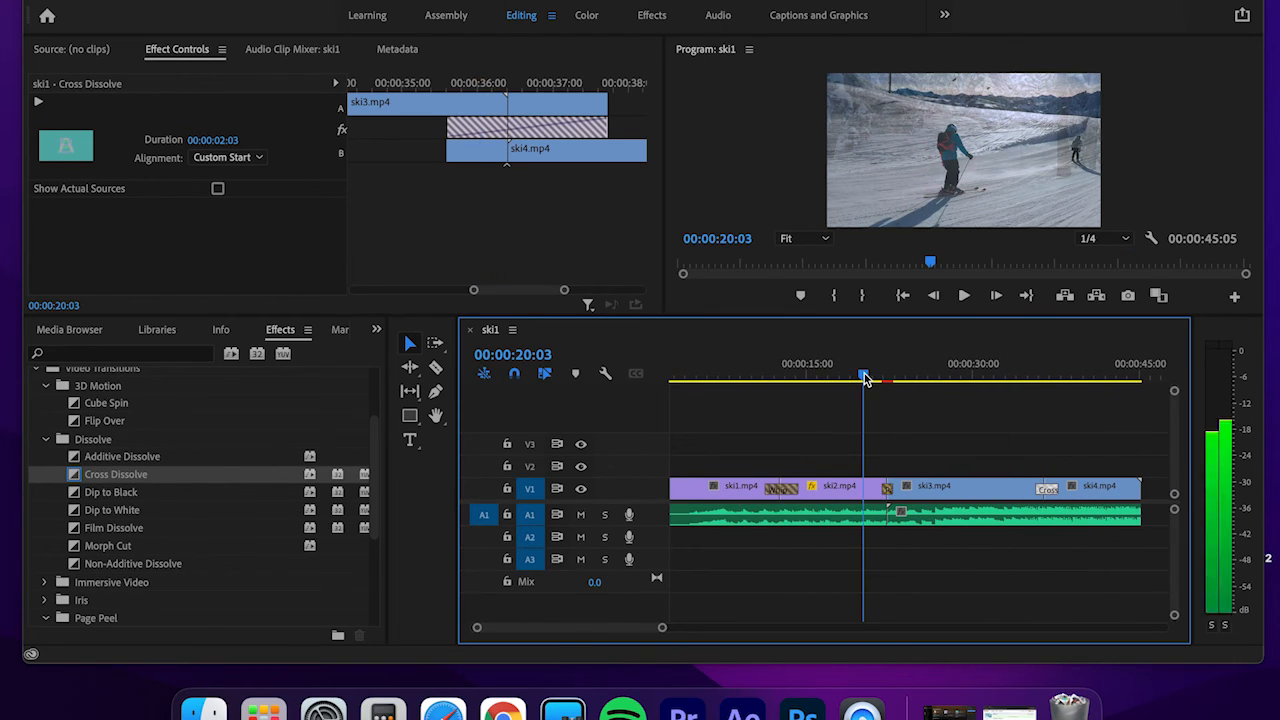
click(871, 376)
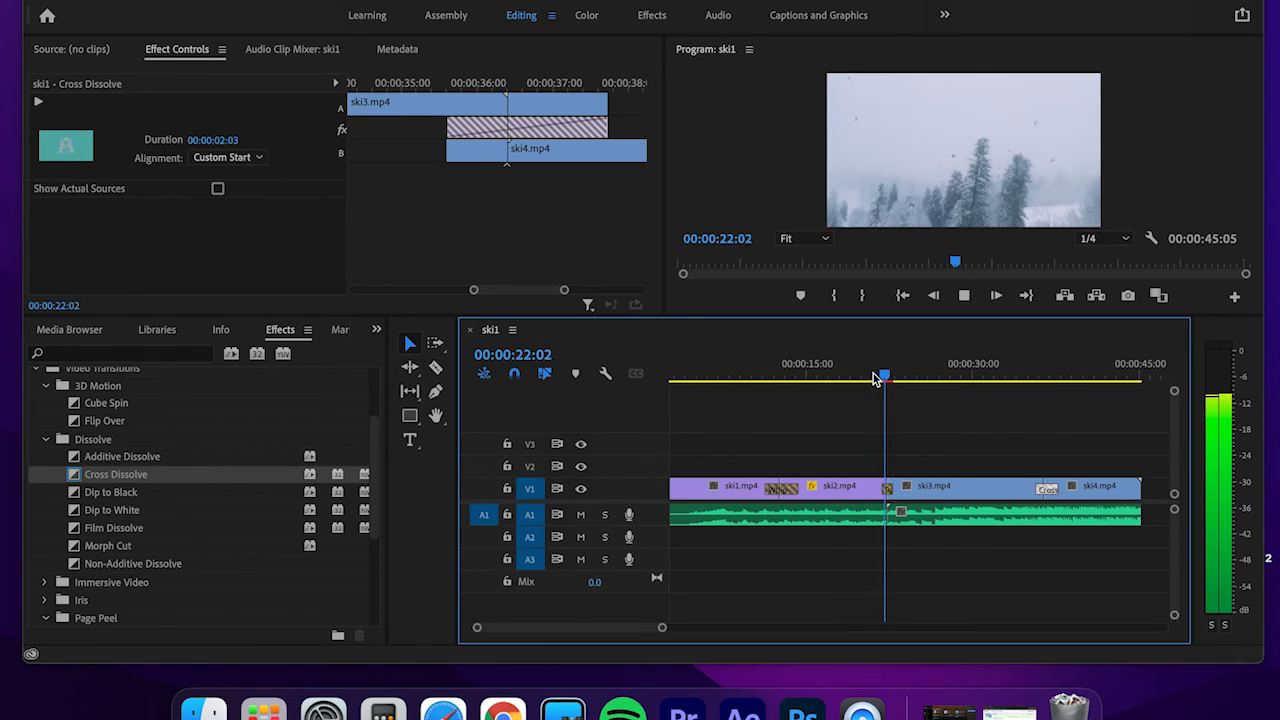
key(space)
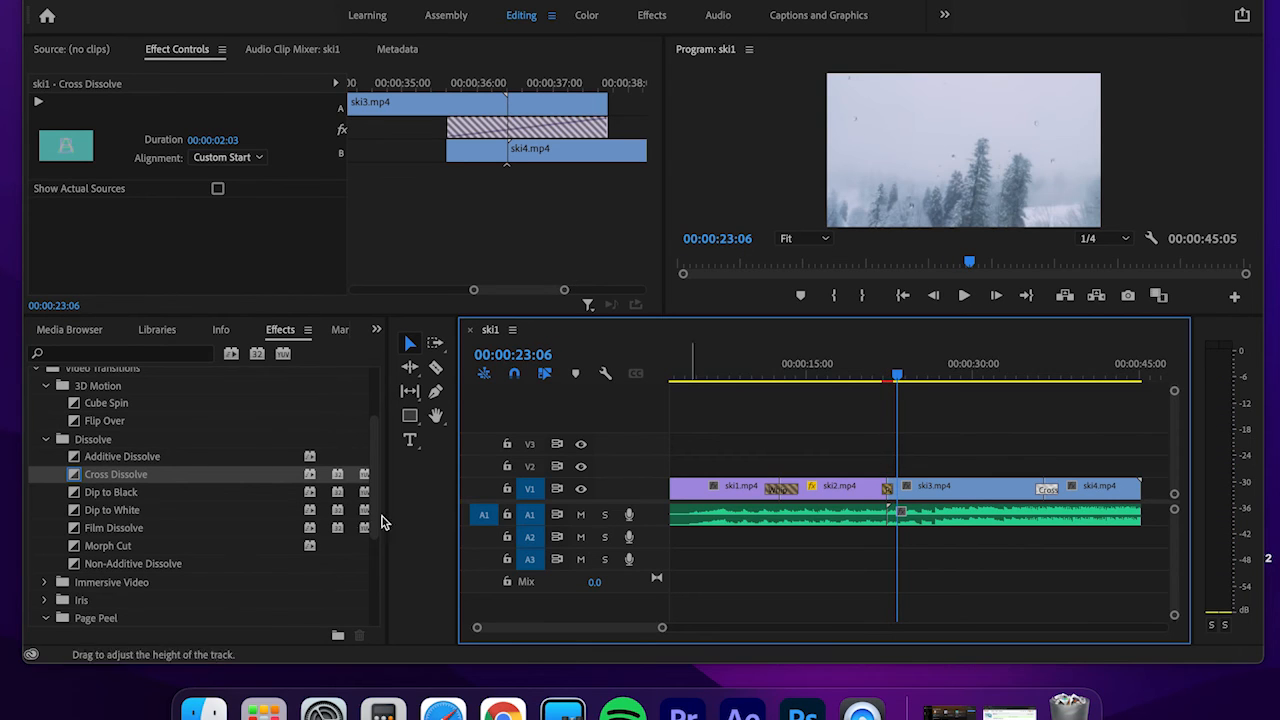
- Apply the Constant Power audio crossfade to the cut between buildup.mp3 and chill.mp3 on track A1
scroll(229, 527, down, 5)
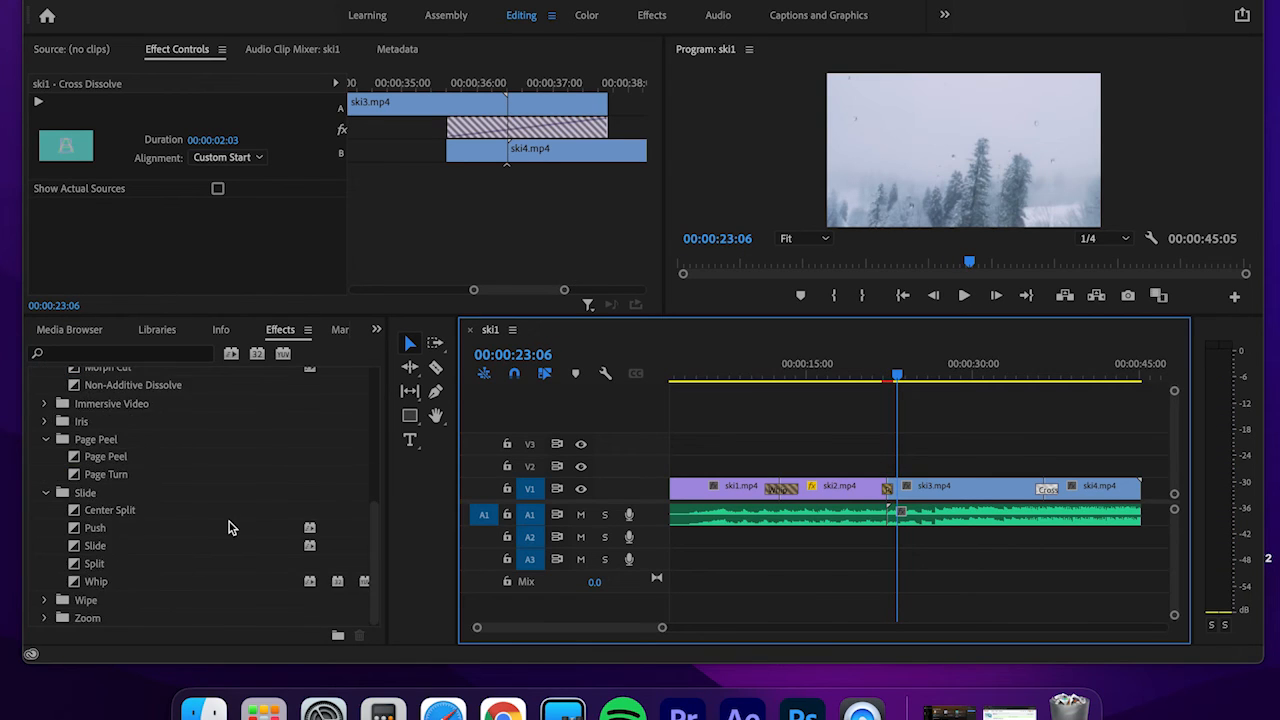
scroll(200, 522, up, 8)
click(37, 467)
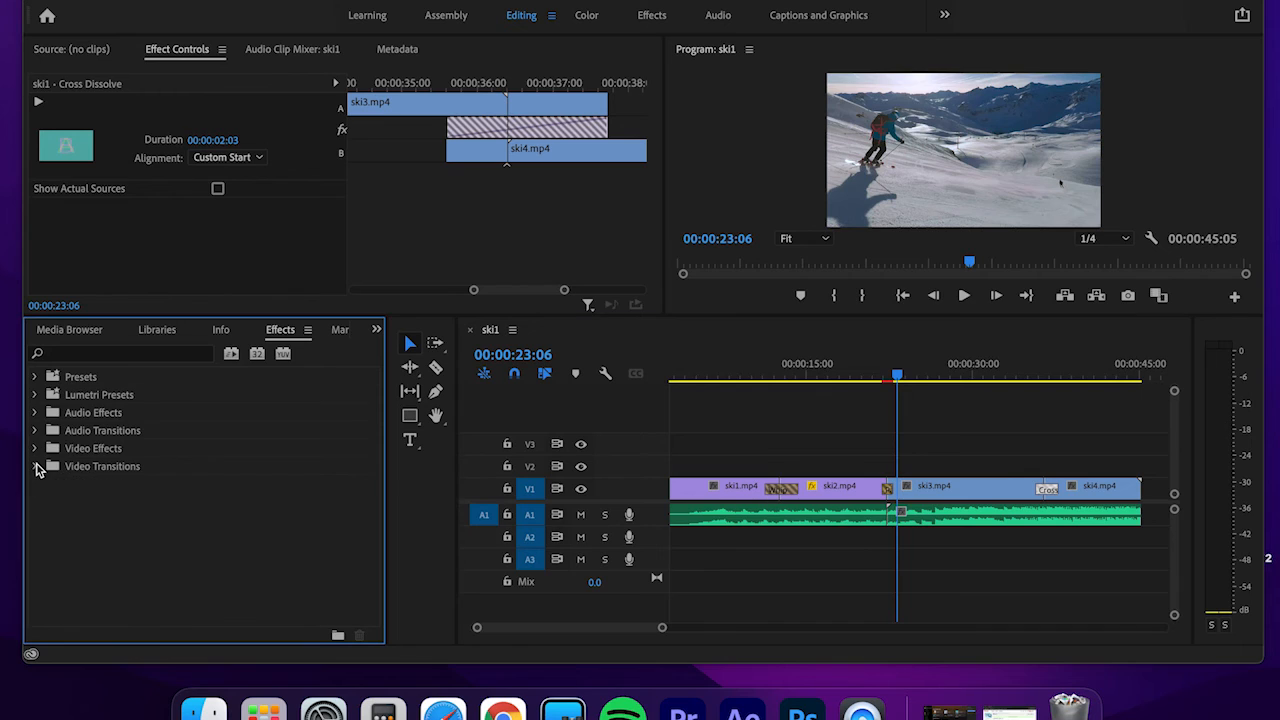
click(34, 431)
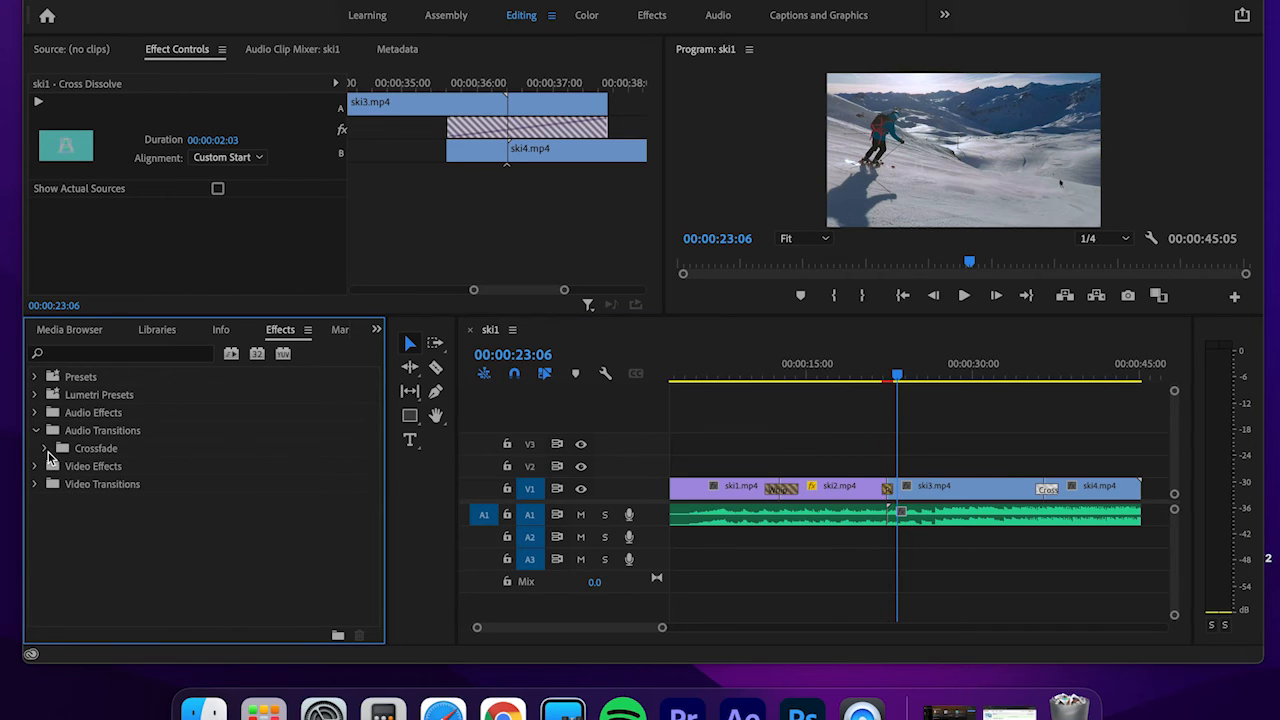
click(45, 449)
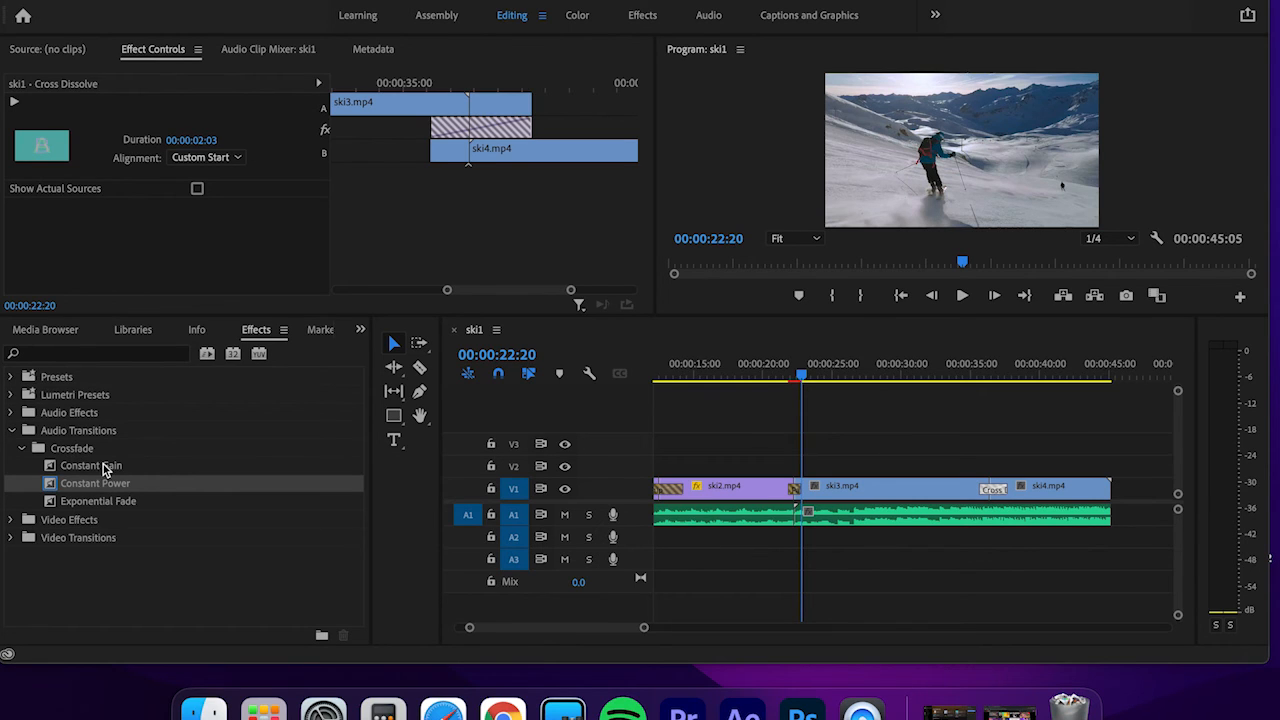
click(96, 479)
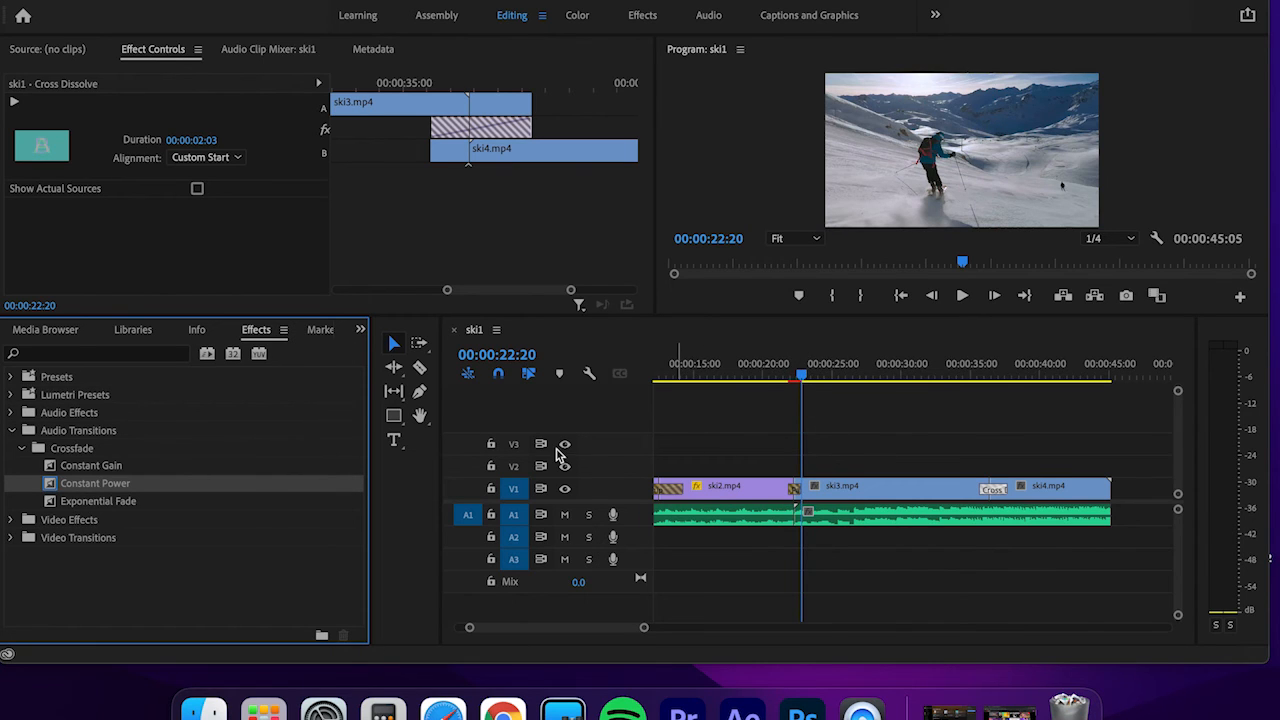
drag(52, 485, 784, 507)
mouse_move(804, 518)
mouse_down()
mouse_move(767, 530)
mouse_move(805, 516)
mouse_up()
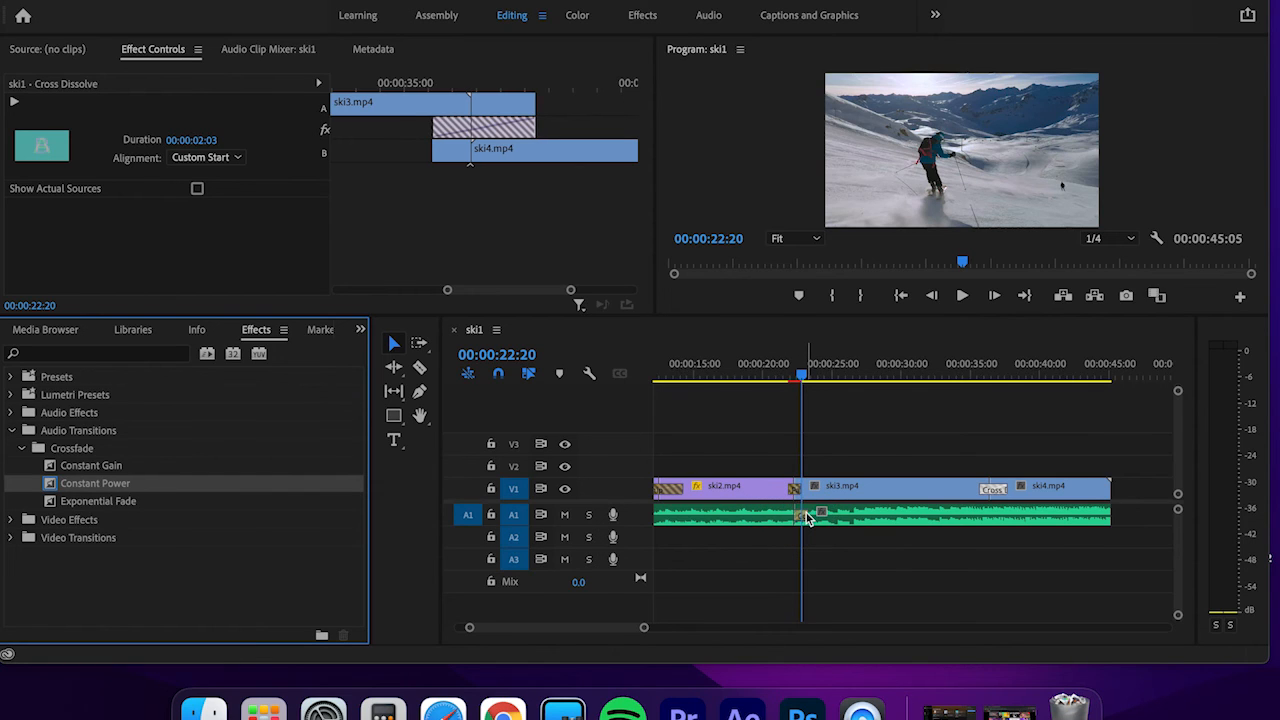
- Move the playhead to 00:00:22:00 and display the effect settings of the Constant Power transition on track A1
click(802, 378)
drag(802, 378, 790, 380)
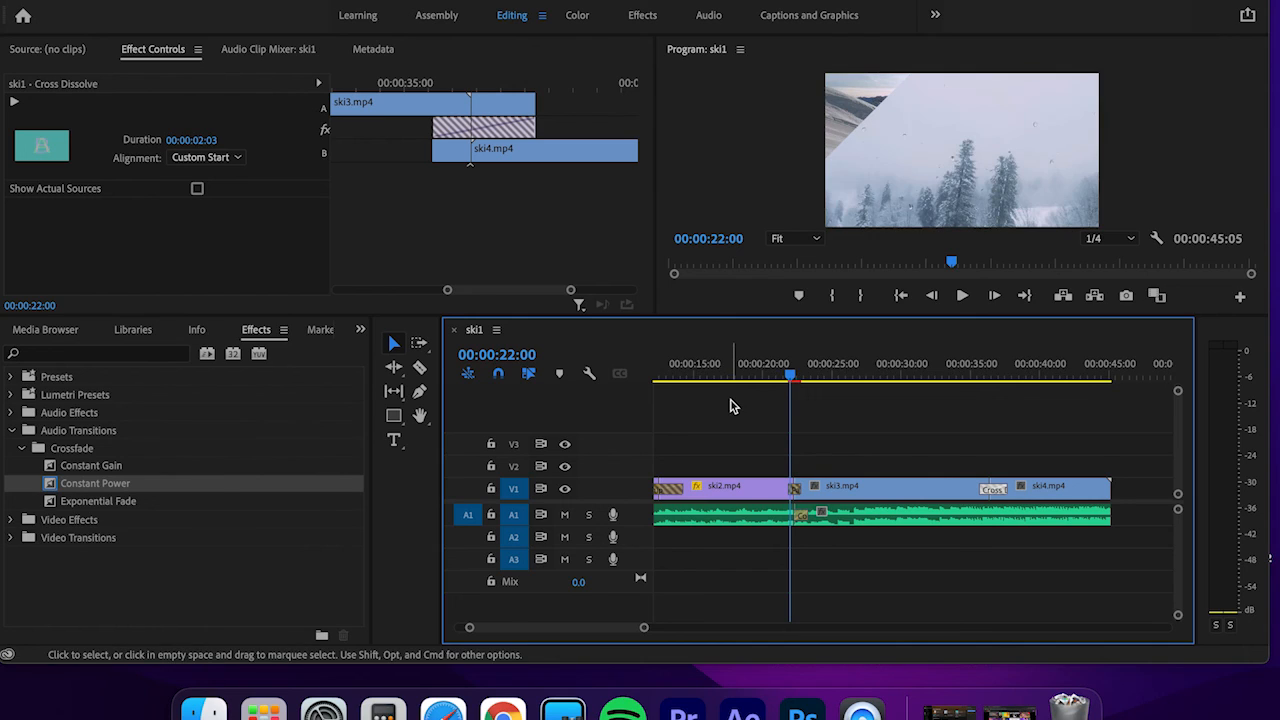
click(801, 516)
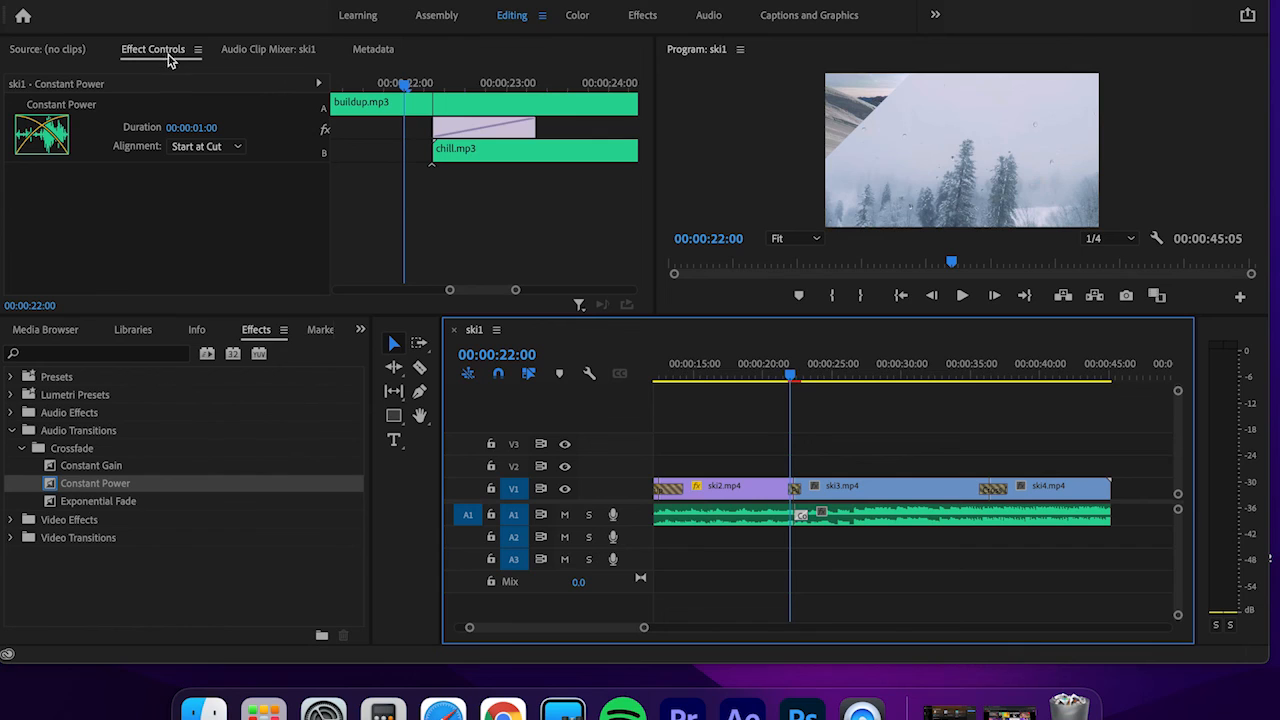
click(562, 0)
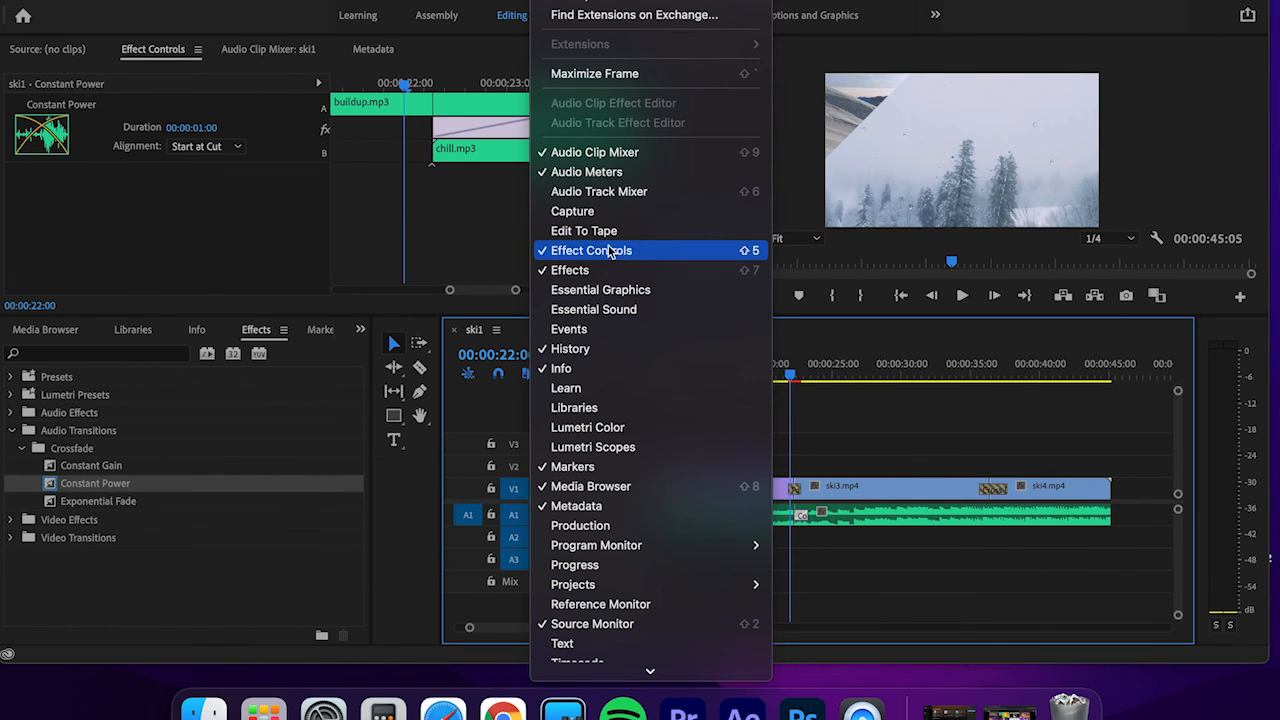
click(400, 4)
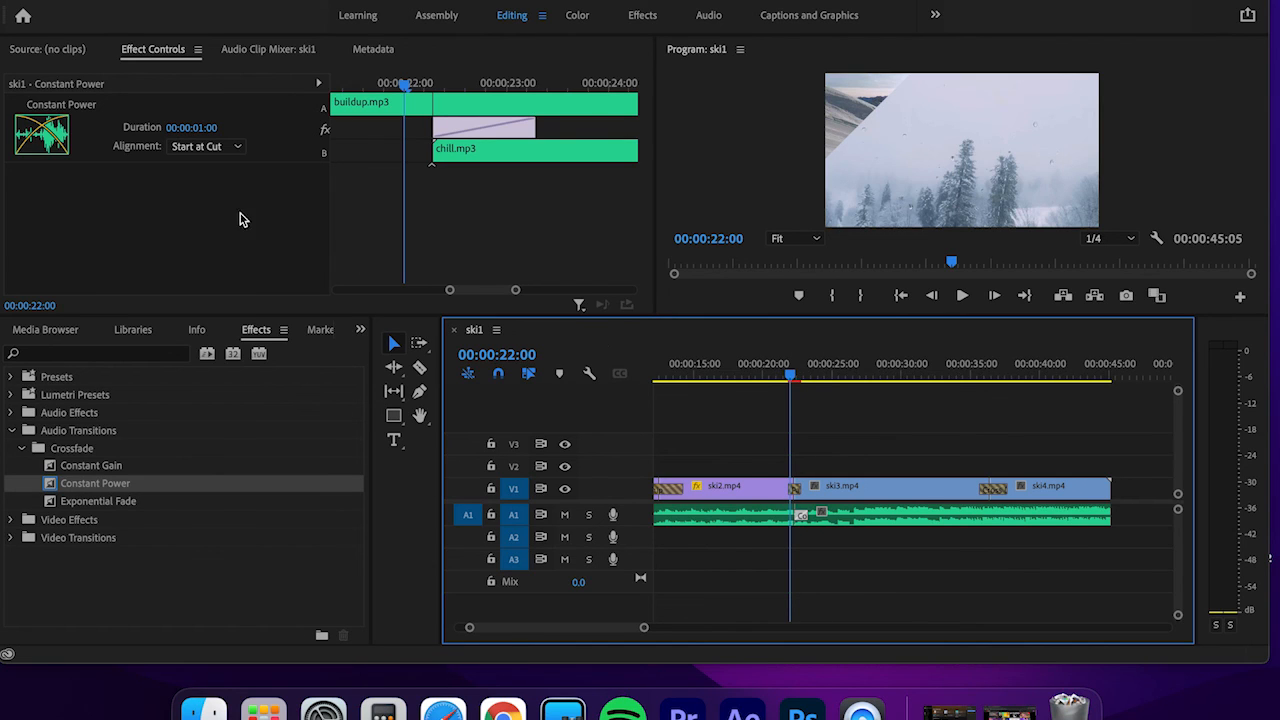
- Set the Constant Power transition's alignment to Center at Cut, and extend its start to a total duration of 00:00:01:14
click(238, 150)
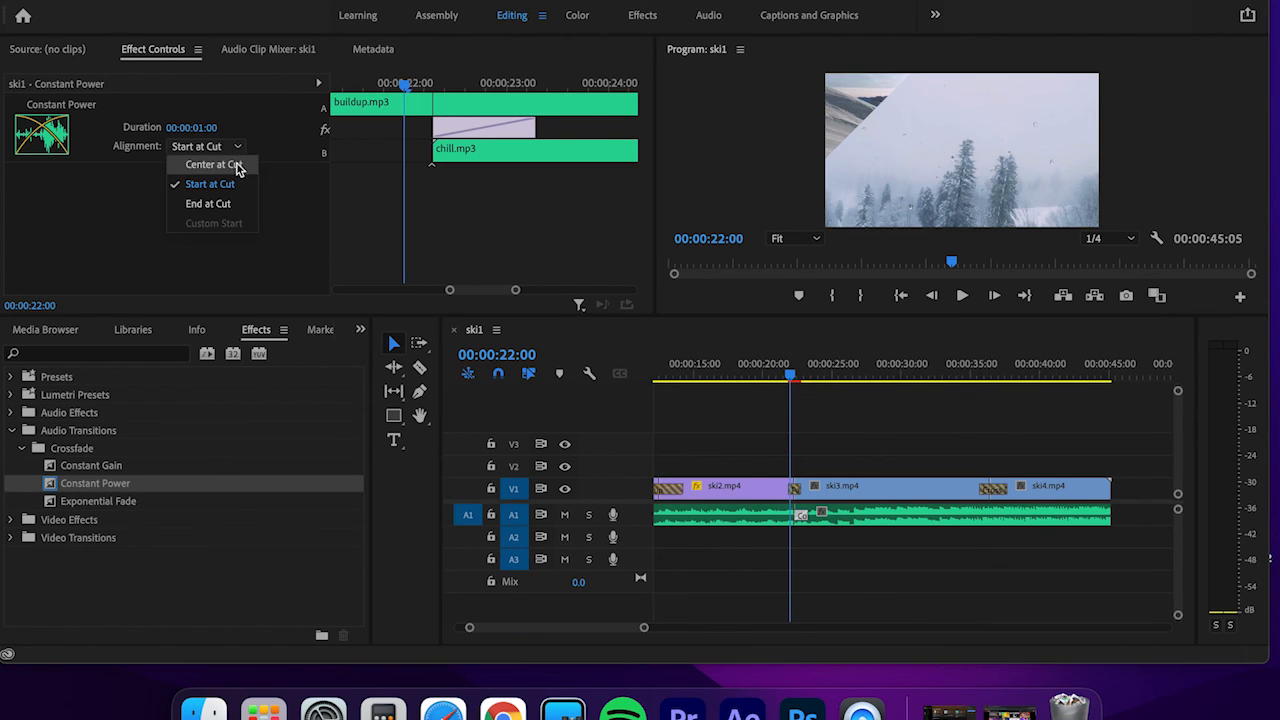
click(237, 166)
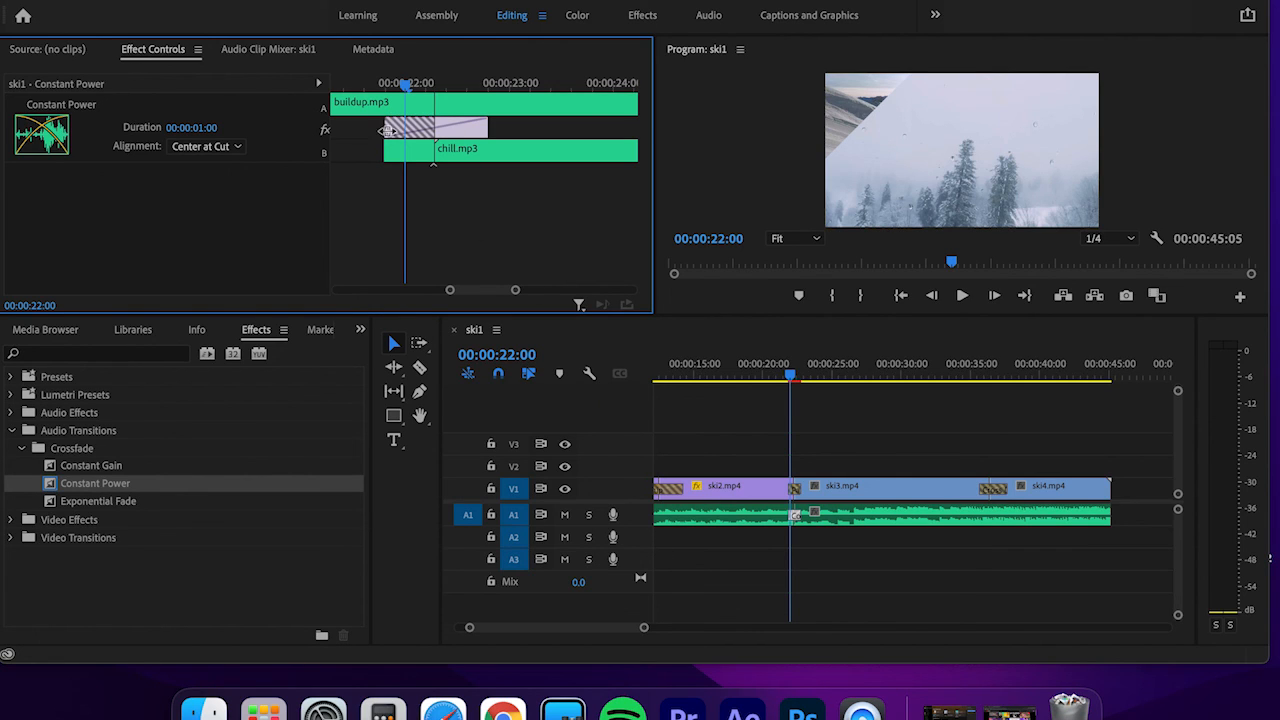
drag(387, 128, 358, 130)
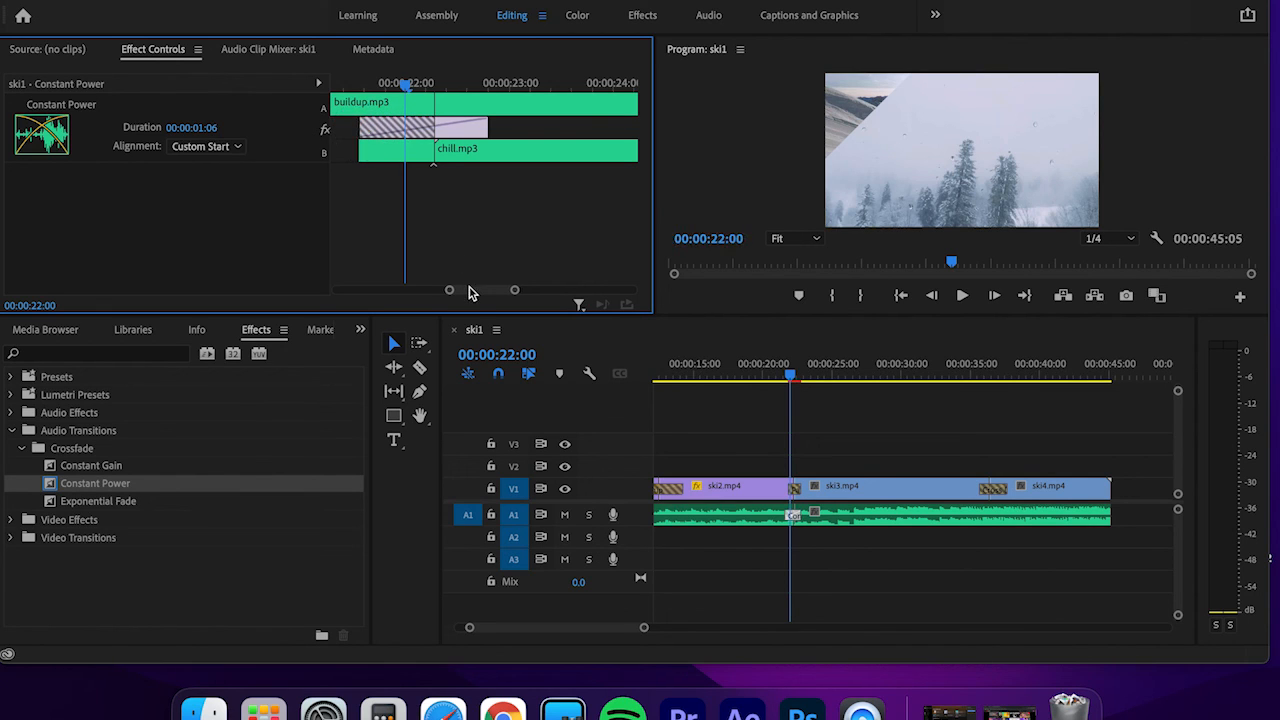
scroll(458, 287, left, 3)
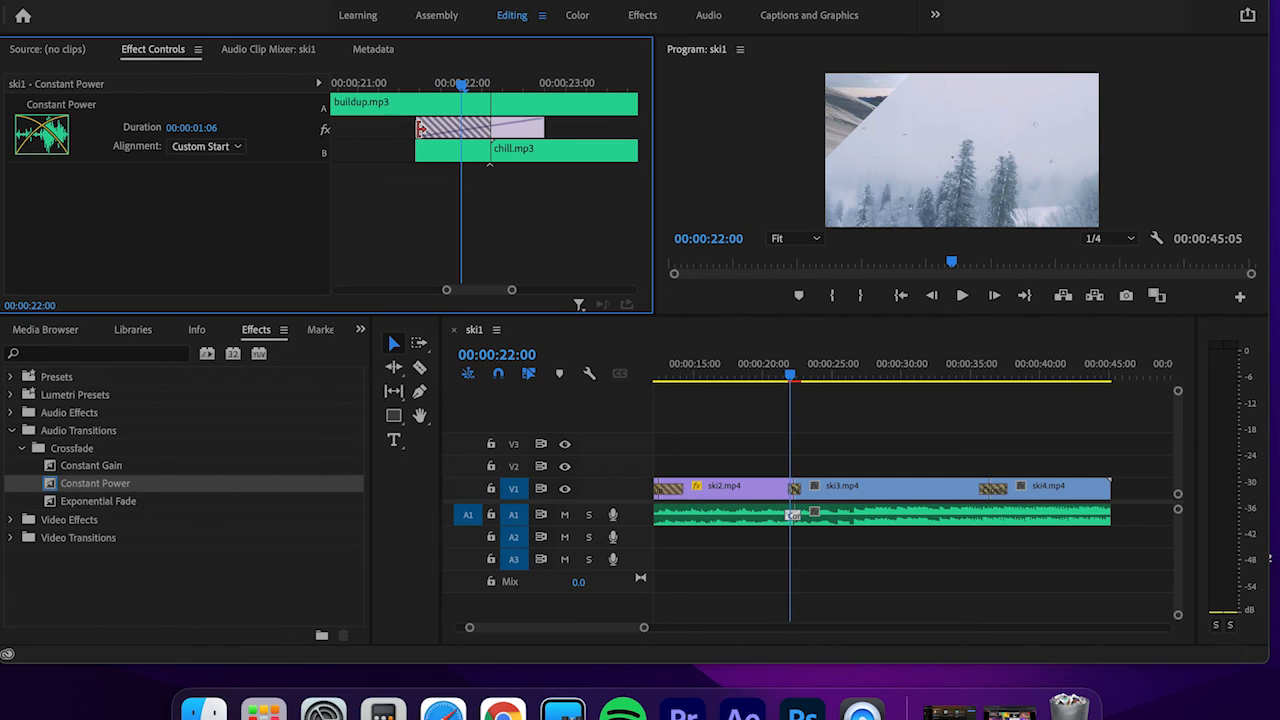
drag(419, 128, 382, 128)
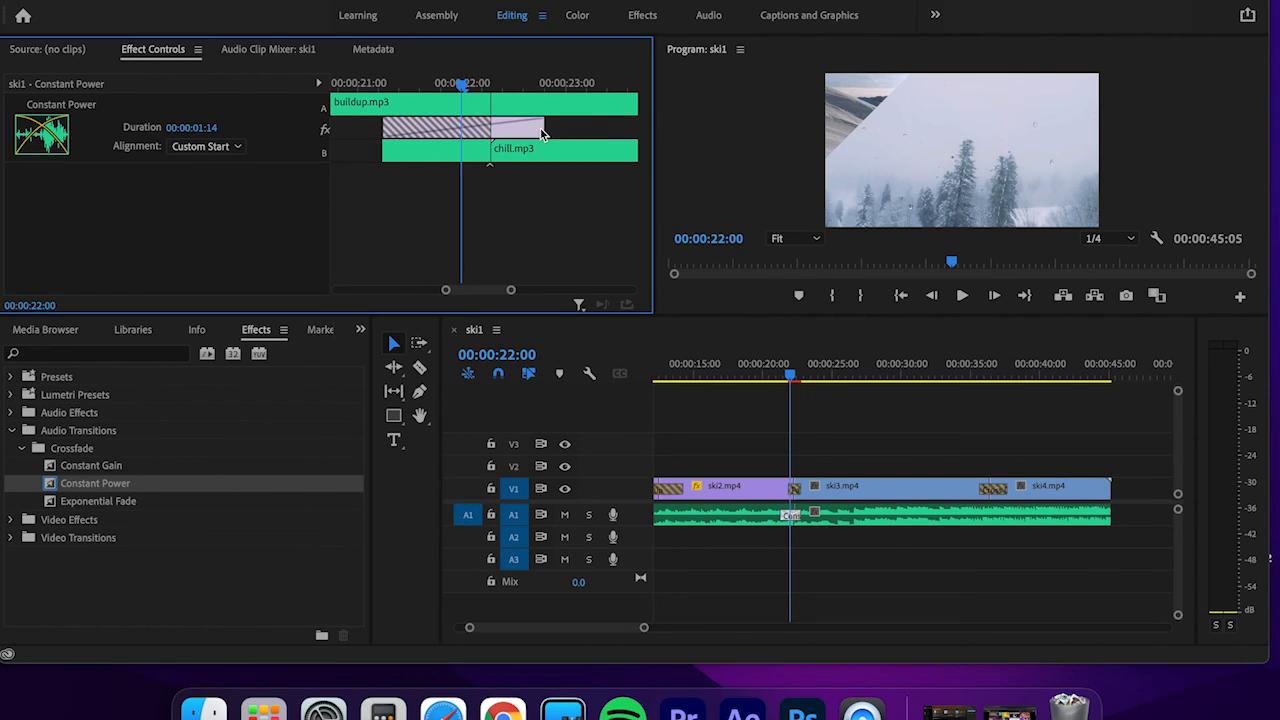
- Extend both ends of the Constant Power transition between buildup.mp3 and chill.mp3 to a total duration of 00:00:03:01
drag(538, 128, 604, 127)
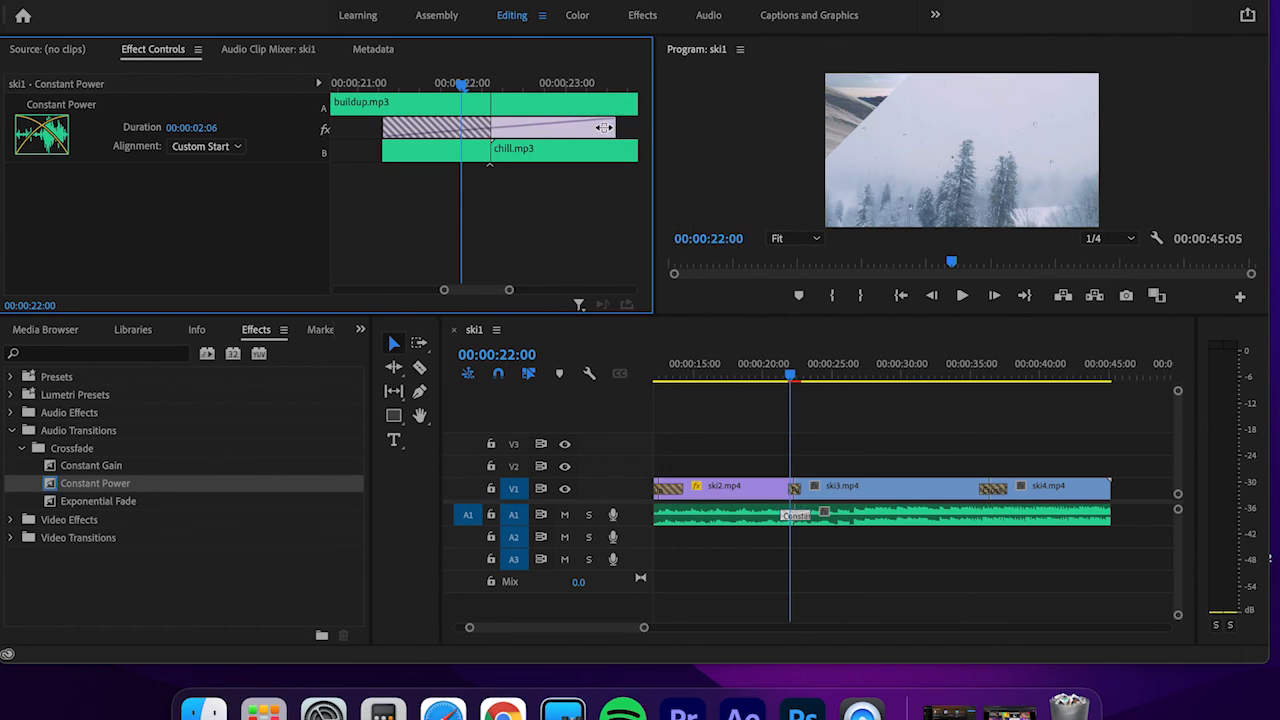
drag(388, 127, 362, 127)
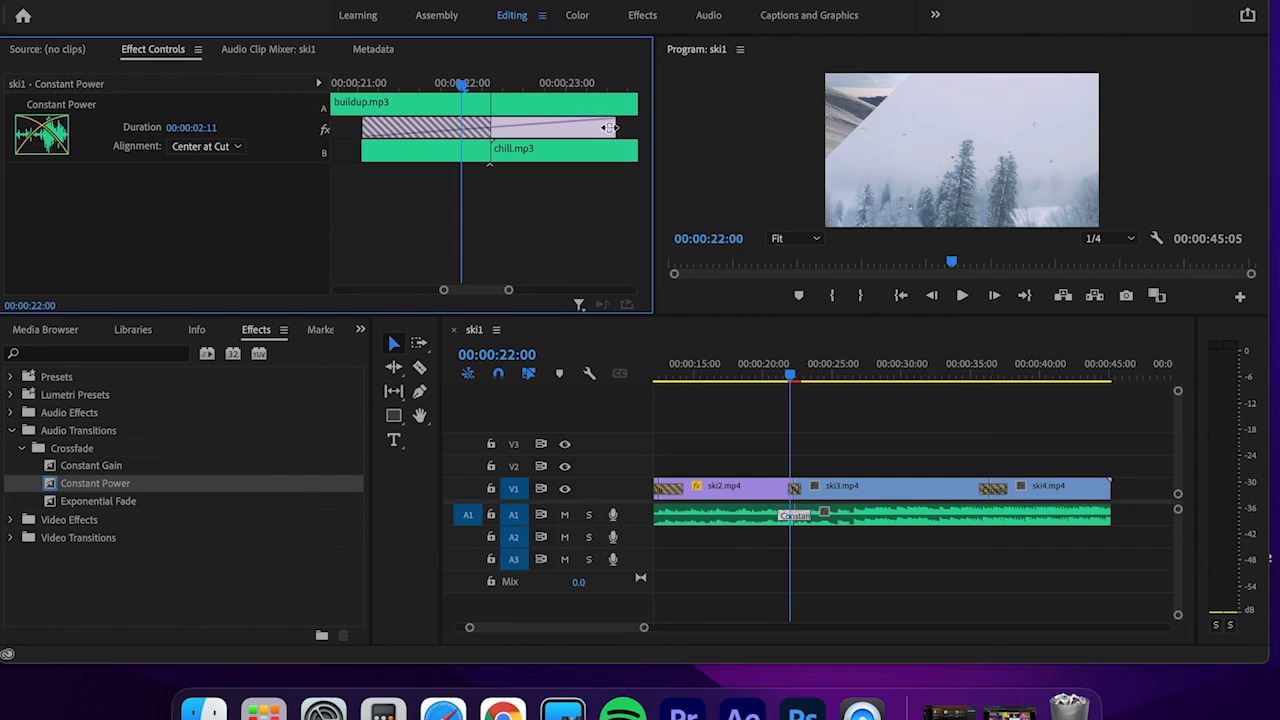
drag(610, 128, 625, 128)
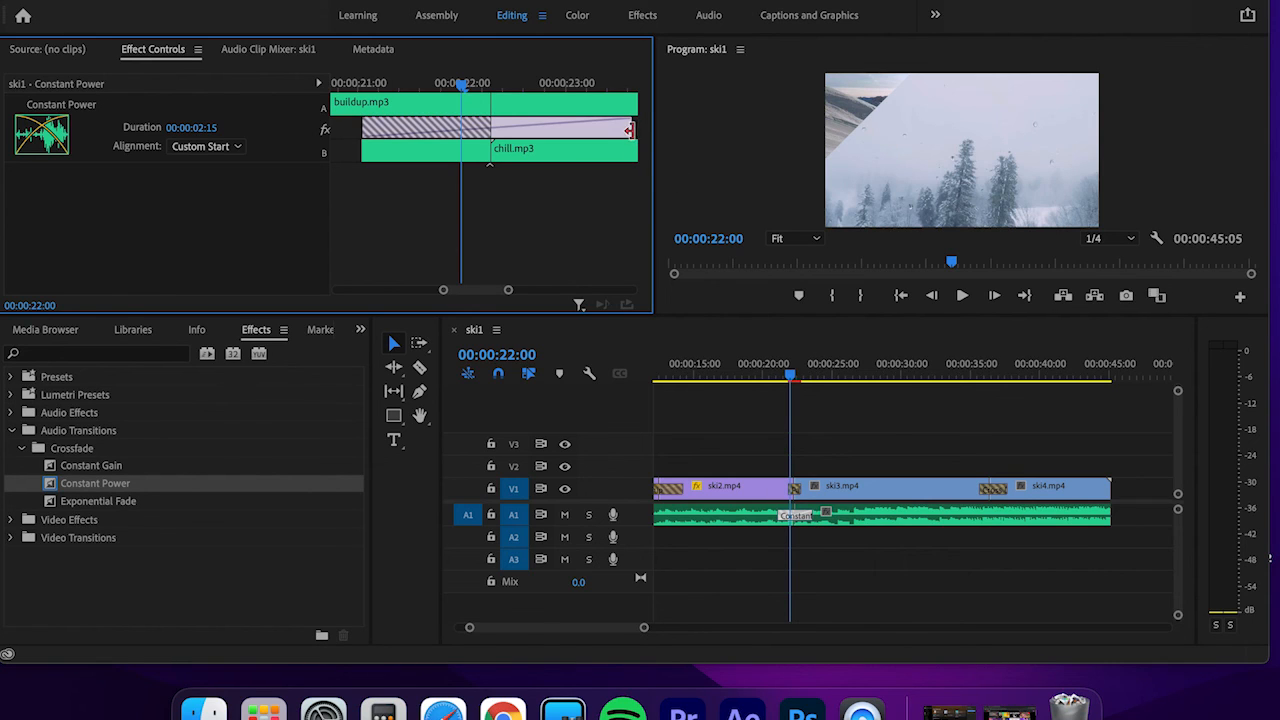
drag(629, 130, 651, 127)
drag(366, 127, 337, 128)
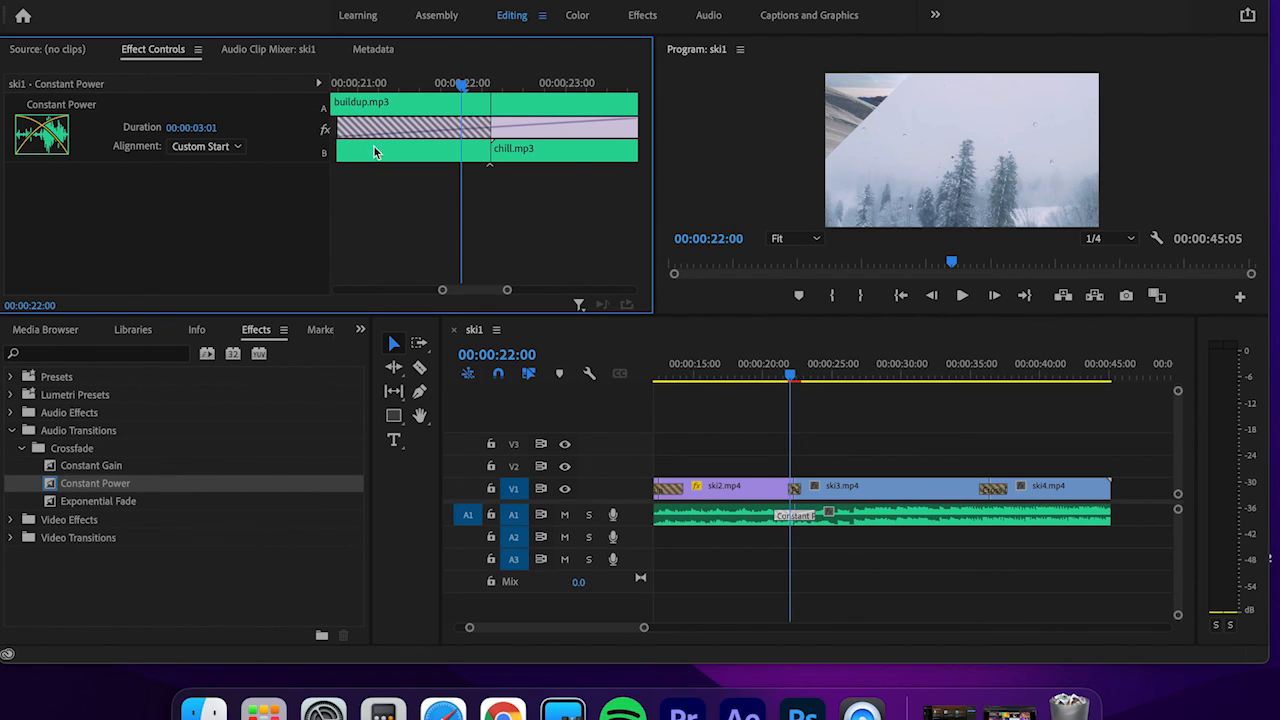
- Play the sequence from shortly before the Constant Power transition and stop after it, at 00:00:24:07
click(768, 379)
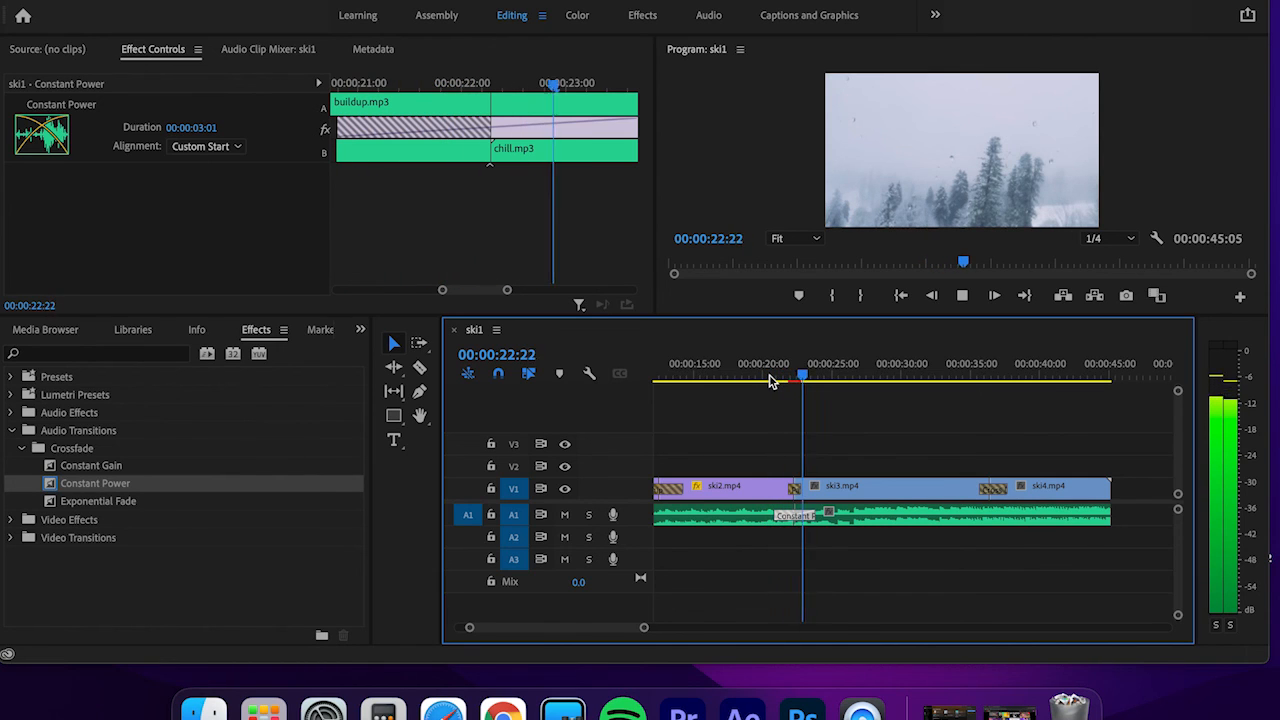
key(space)
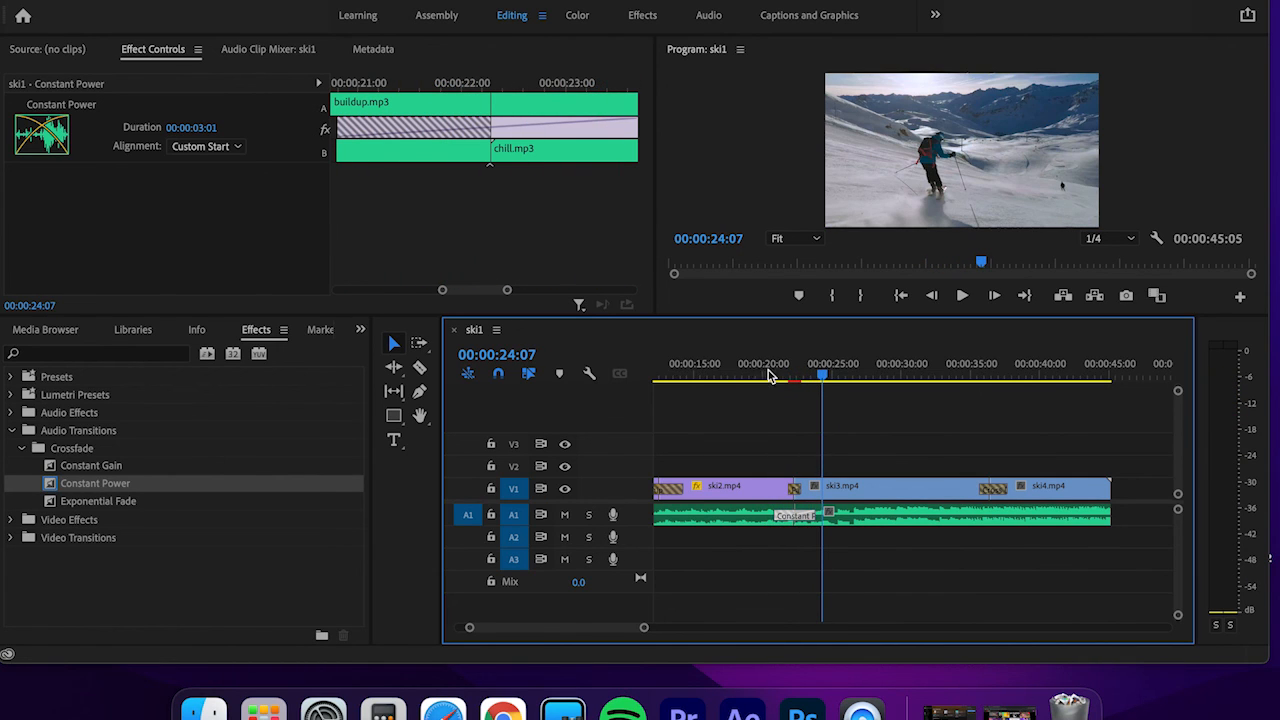